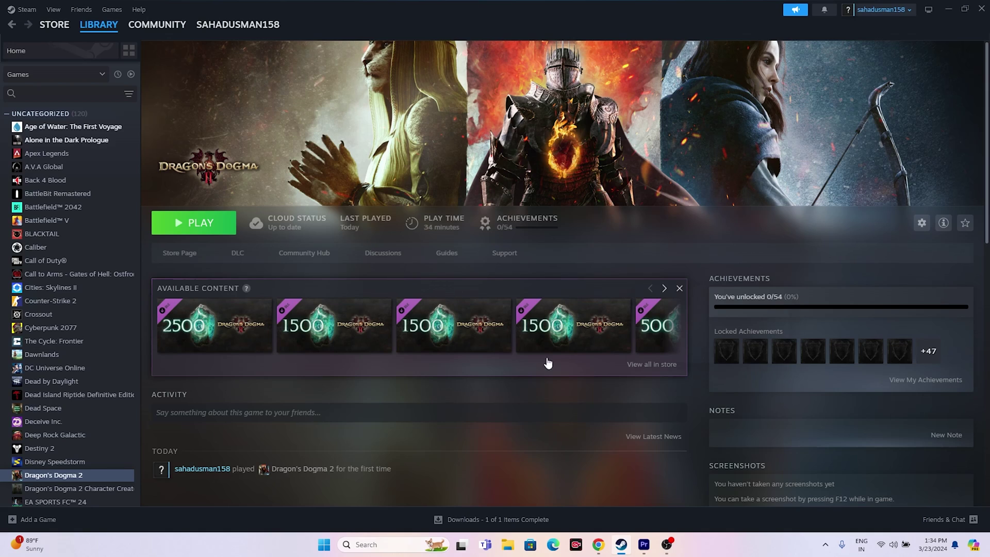
# Bring up the computer's power options to reach the Restart choice.
pyautogui.click(323, 545)
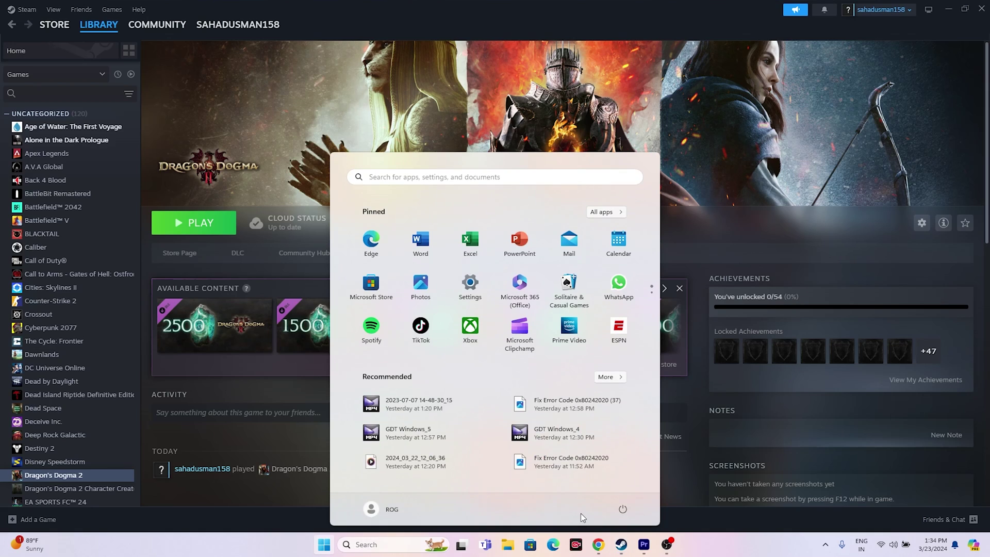
pyautogui.click(623, 509)
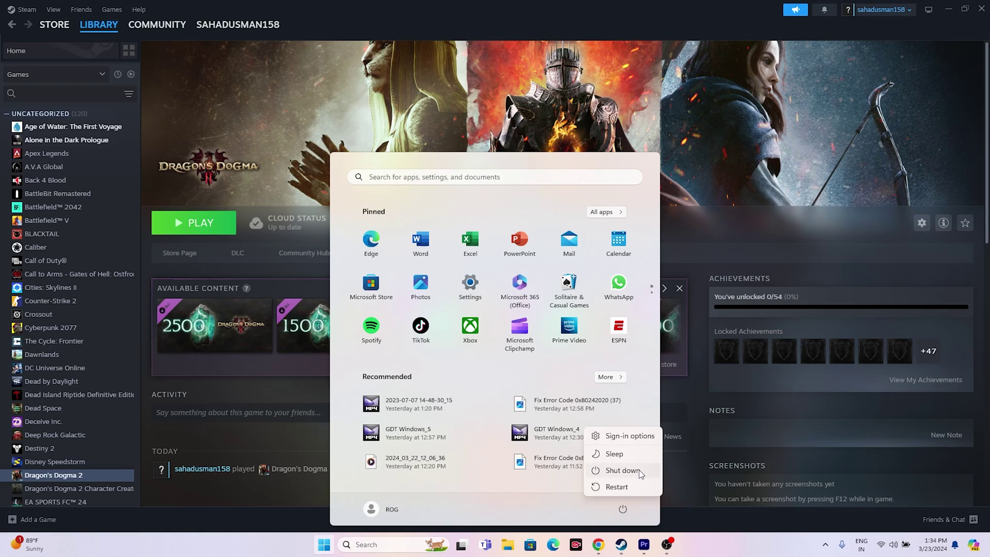
pyautogui.click(614, 487)
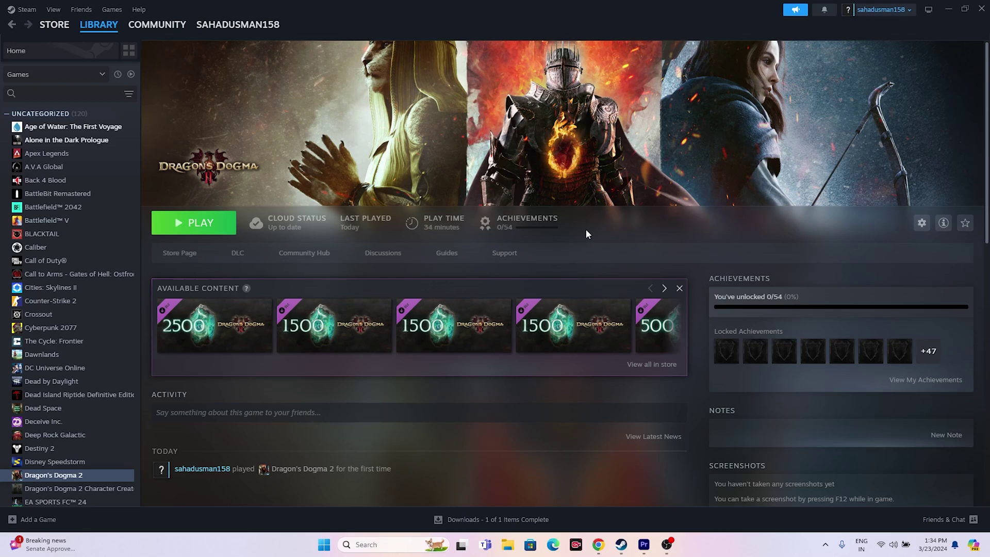
# Browse to Dragon's Dogma 2's local installation folder from its installed files properties and select the DD2 application.
pyautogui.scroll(-6, 59, 208)
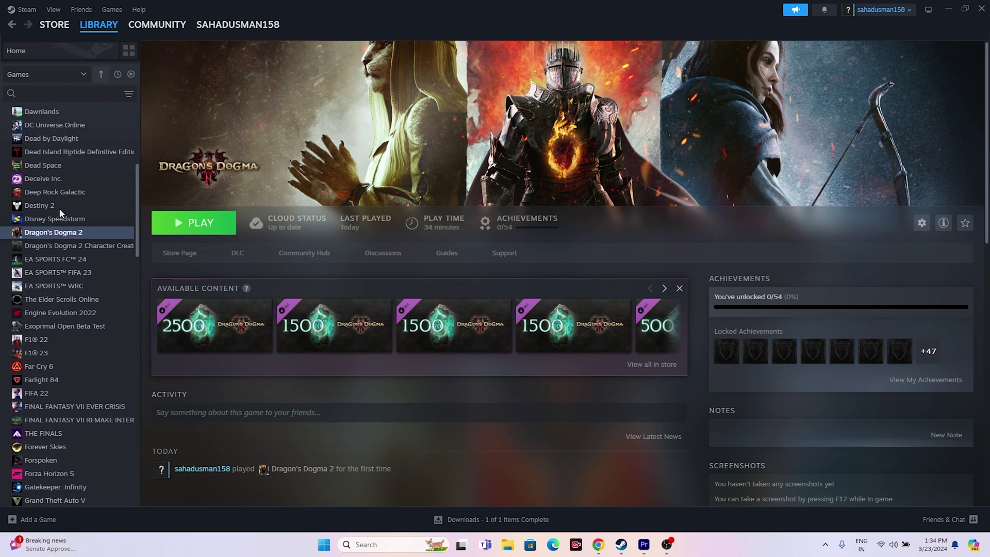
pyautogui.rightClick(81, 169)
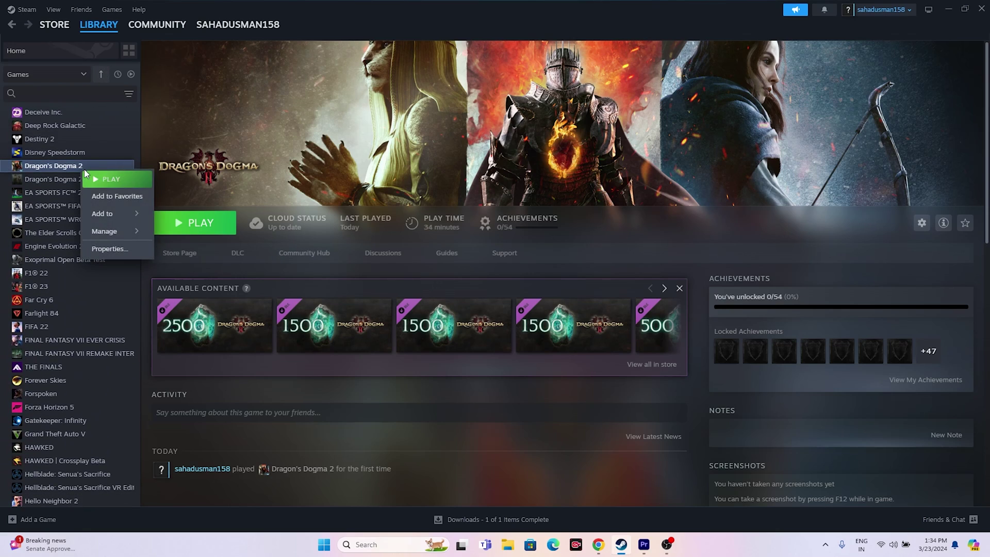
pyautogui.click(102, 246)
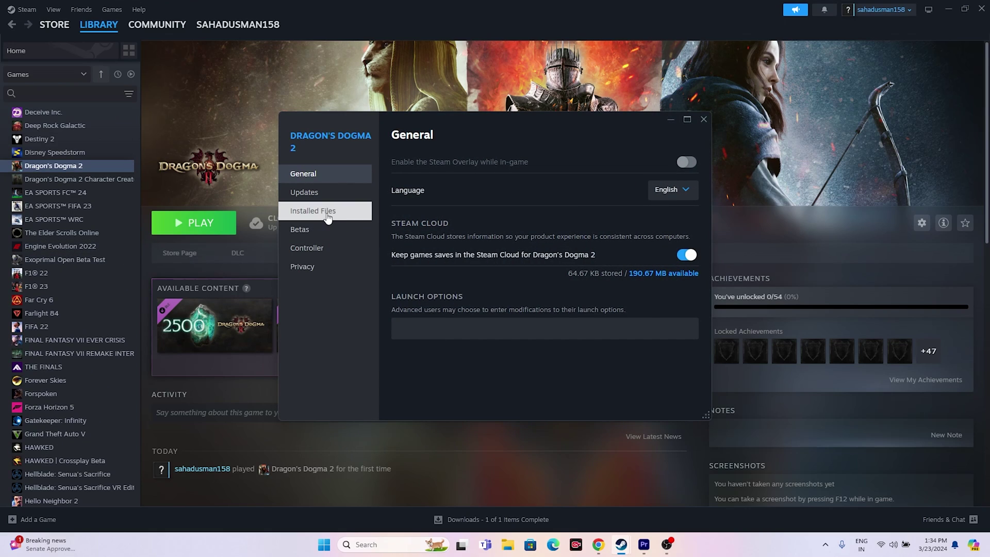
pyautogui.click(327, 218)
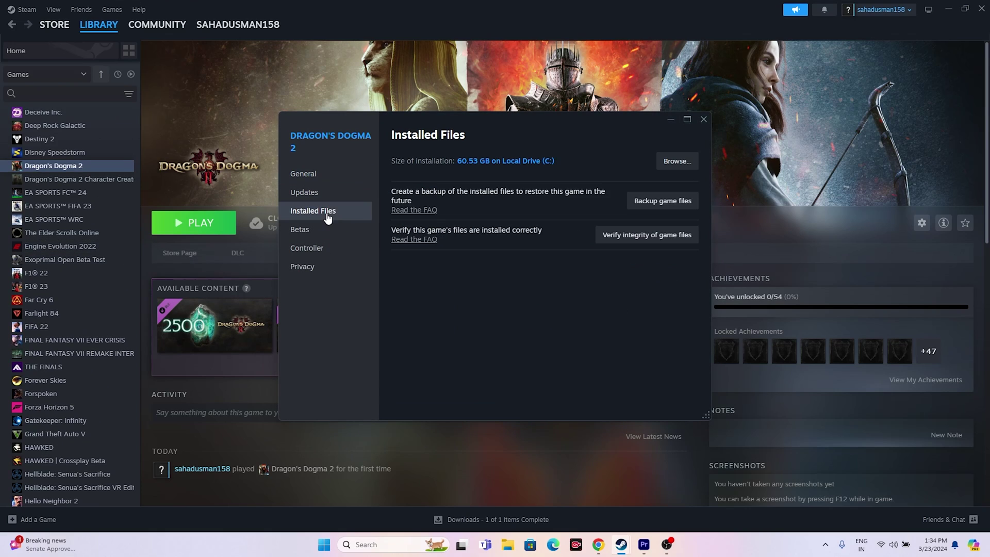
pyautogui.click(680, 161)
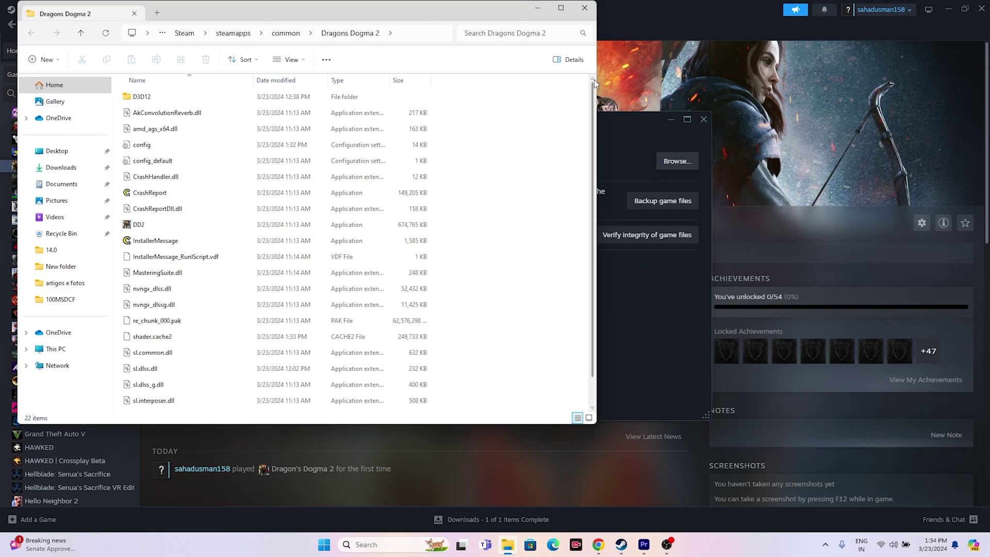
pyautogui.click(561, 8)
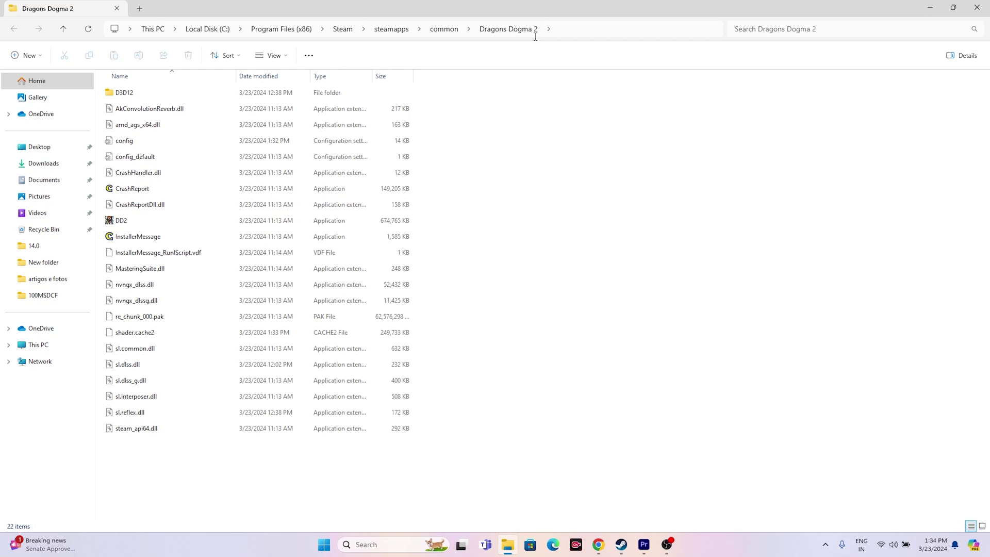
pyautogui.click(108, 222)
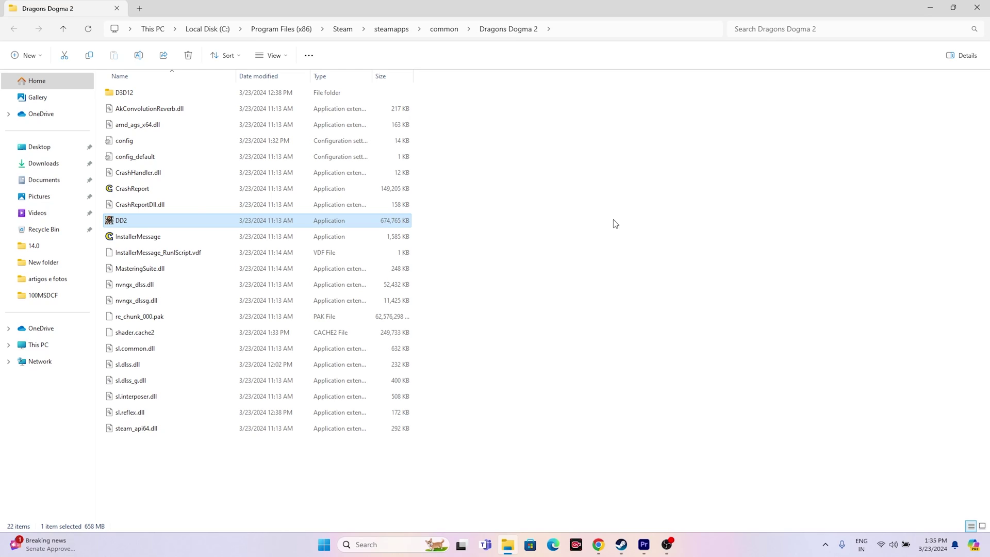
# Close the game folder and the Dragon's Dogma 2 properties window, and minimise Steam.
pyautogui.click(977, 8)
pyautogui.click(704, 121)
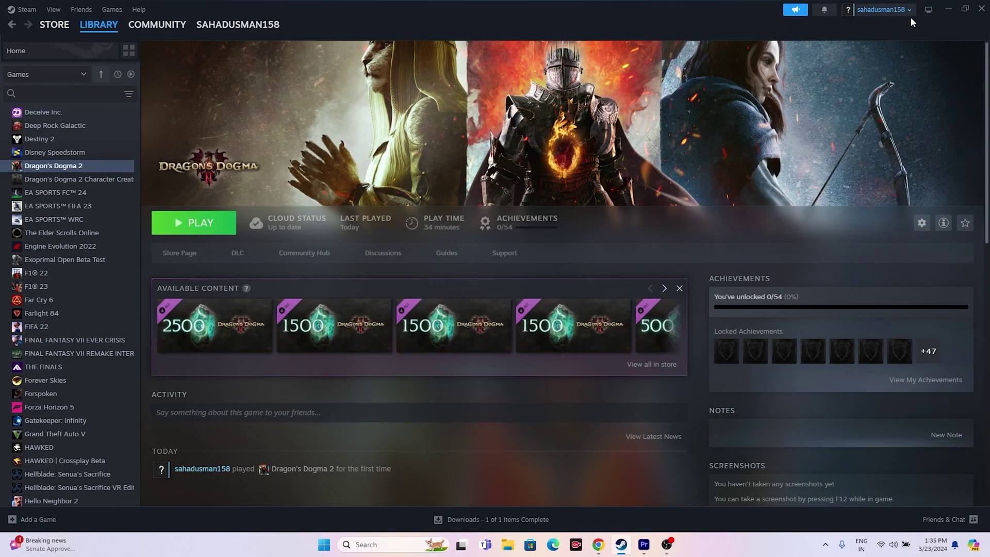
pyautogui.click(948, 9)
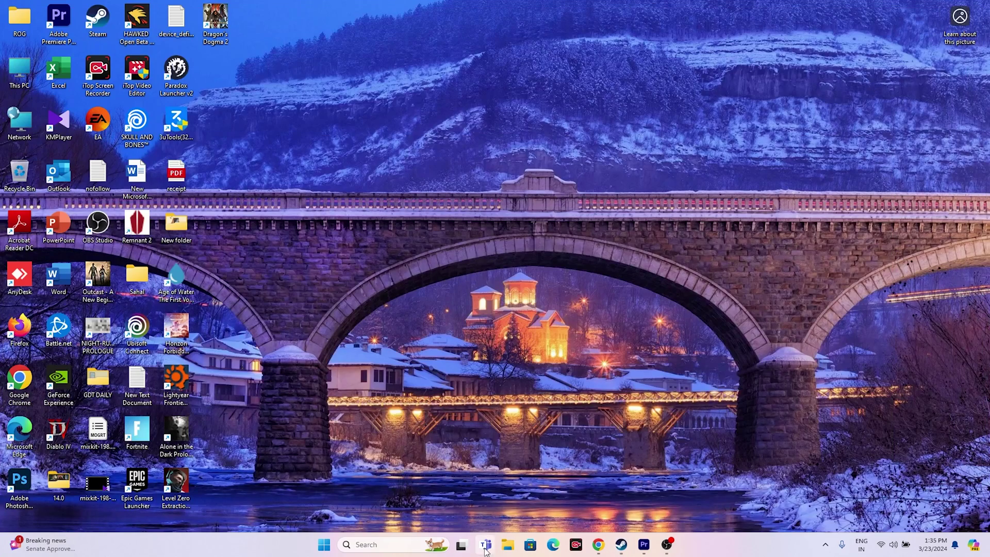
# In File Explorer, open the folder C:\Program Files (x86)\Steam\steamapps\common\Dragons Dogma 2.
pyautogui.click(508, 544)
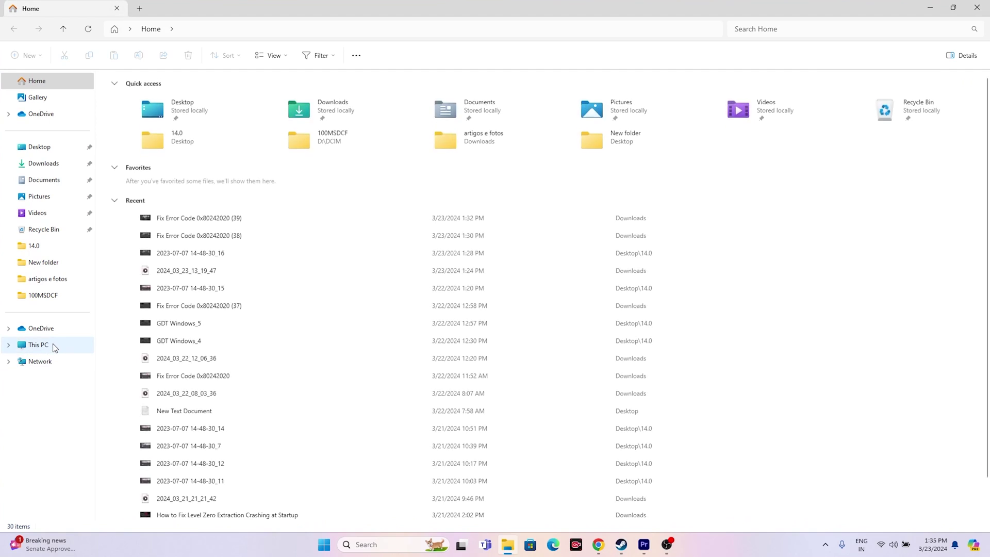
pyautogui.click(45, 345)
pyautogui.doubleClick(151, 103)
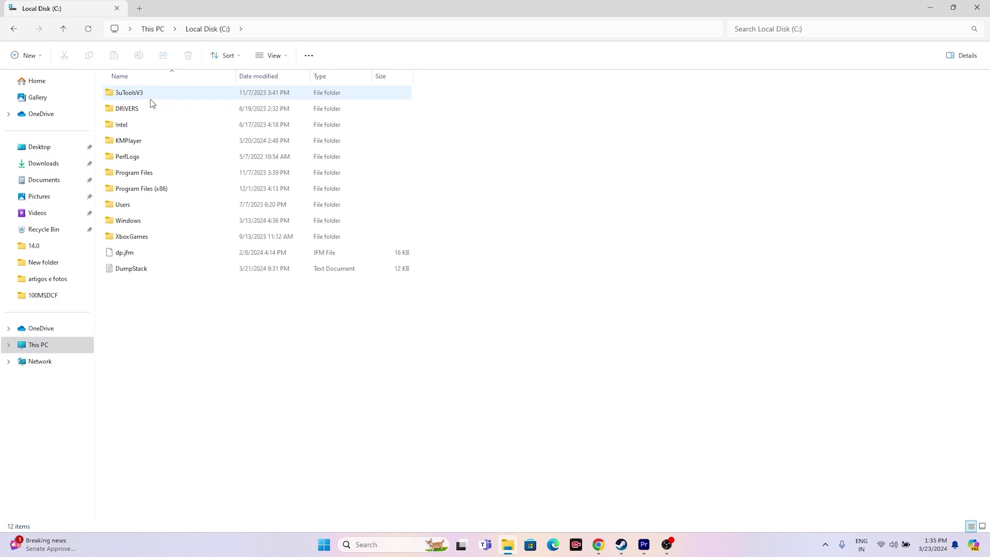
pyautogui.doubleClick(155, 188)
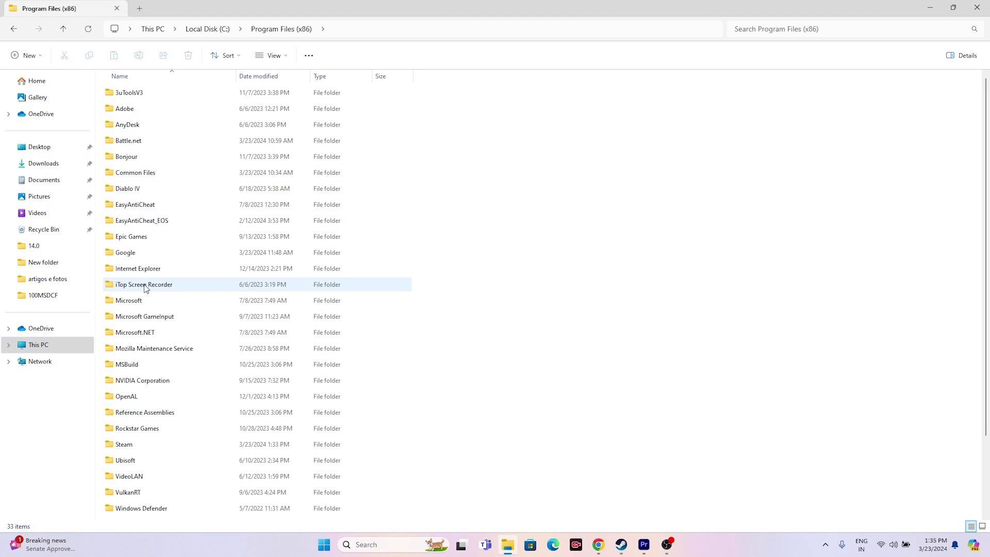
pyautogui.scroll(-3, 139, 335)
pyautogui.doubleClick(129, 353)
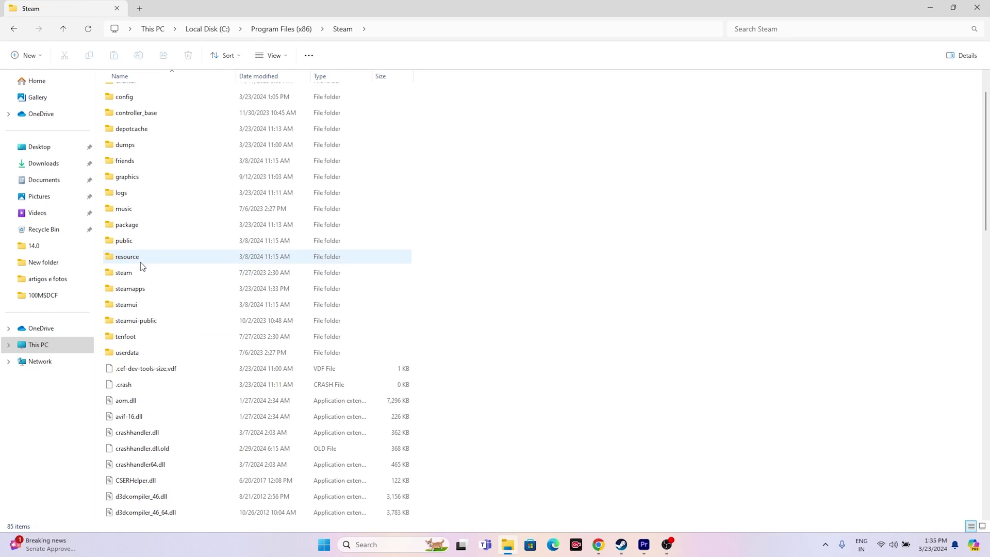
pyautogui.doubleClick(136, 289)
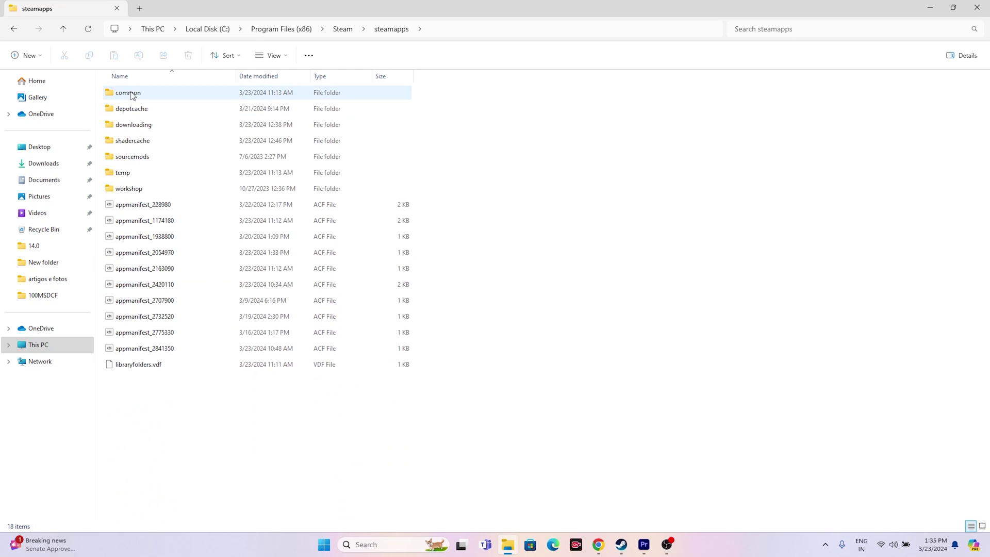
pyautogui.doubleClick(129, 93)
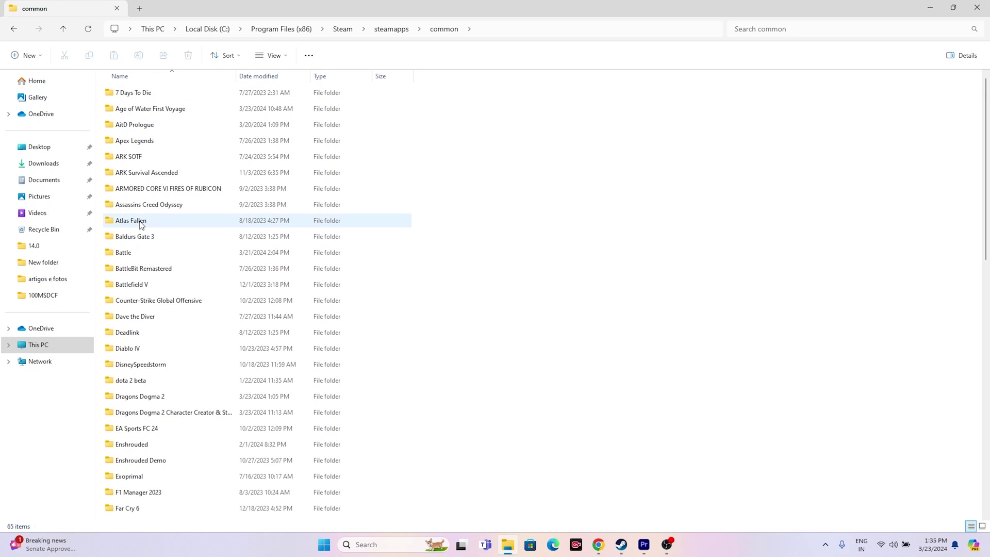
pyautogui.doubleClick(165, 397)
# Set the DD2 application to always run as an administrator in its compatibility properties and save the change.
pyautogui.click(128, 224)
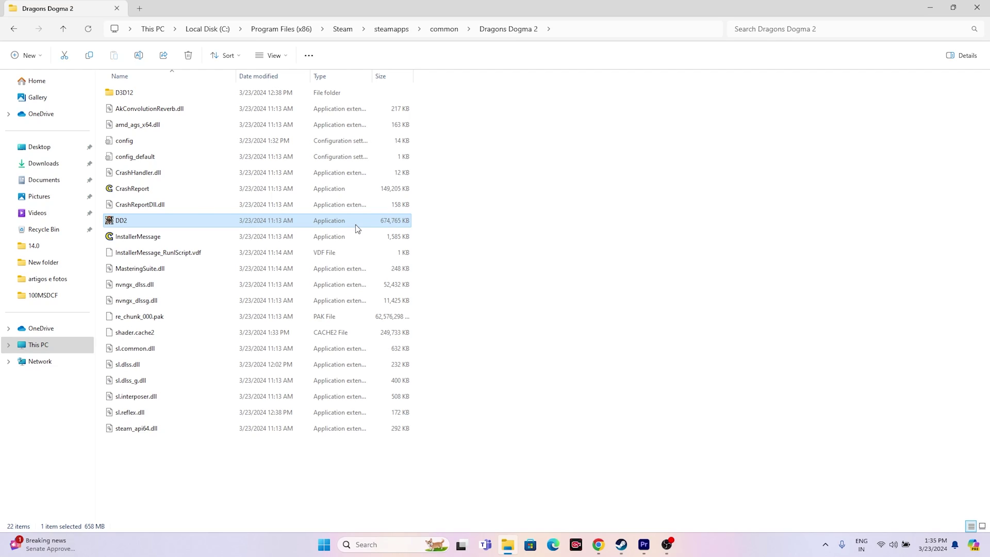
pyautogui.rightClick(263, 222)
pyautogui.click(299, 413)
pyautogui.click(300, 470)
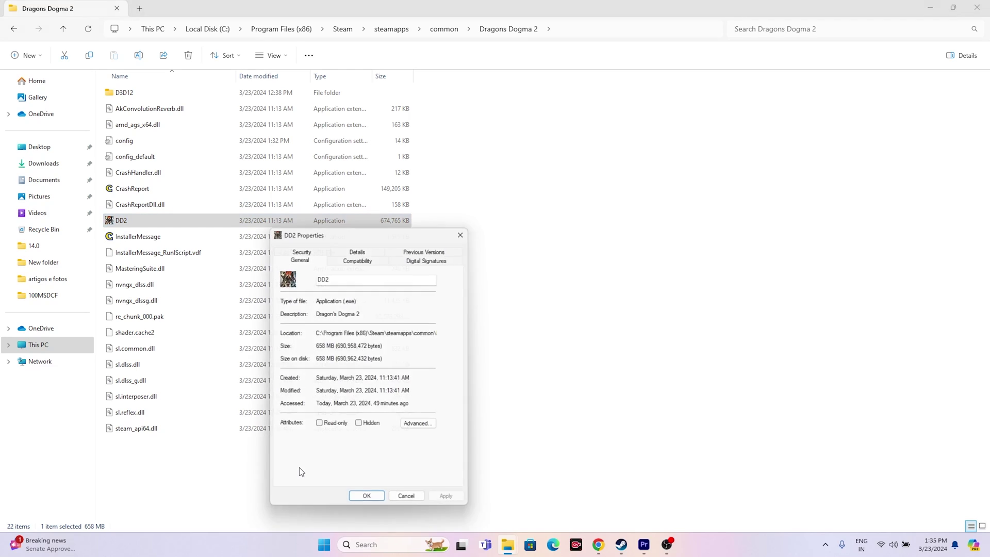
pyautogui.click(357, 259)
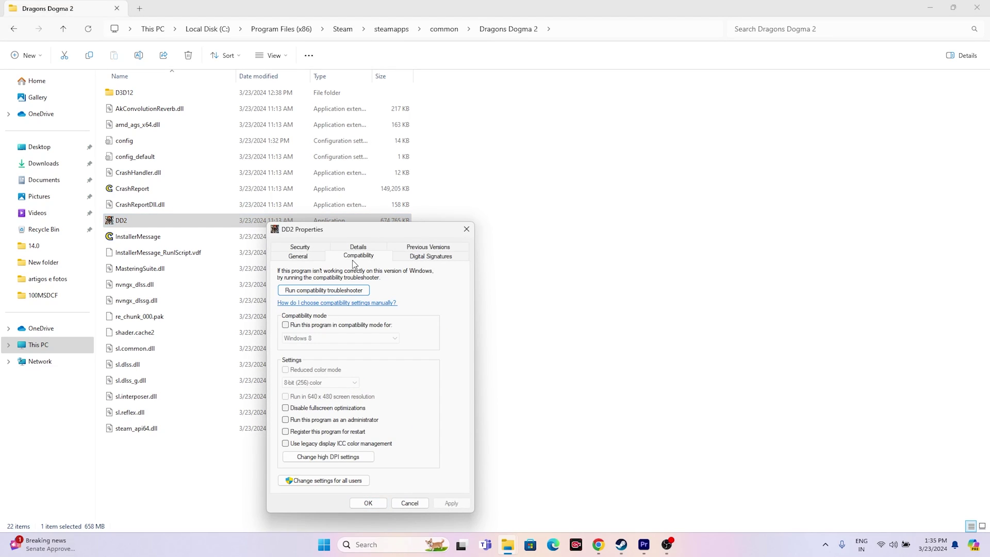
pyautogui.click(286, 419)
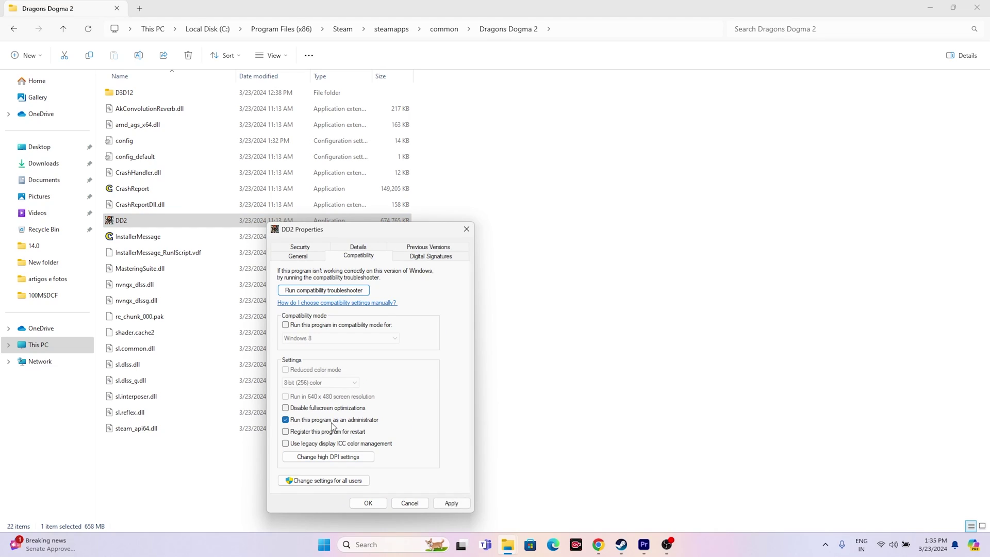
pyautogui.click(450, 503)
pyautogui.click(368, 503)
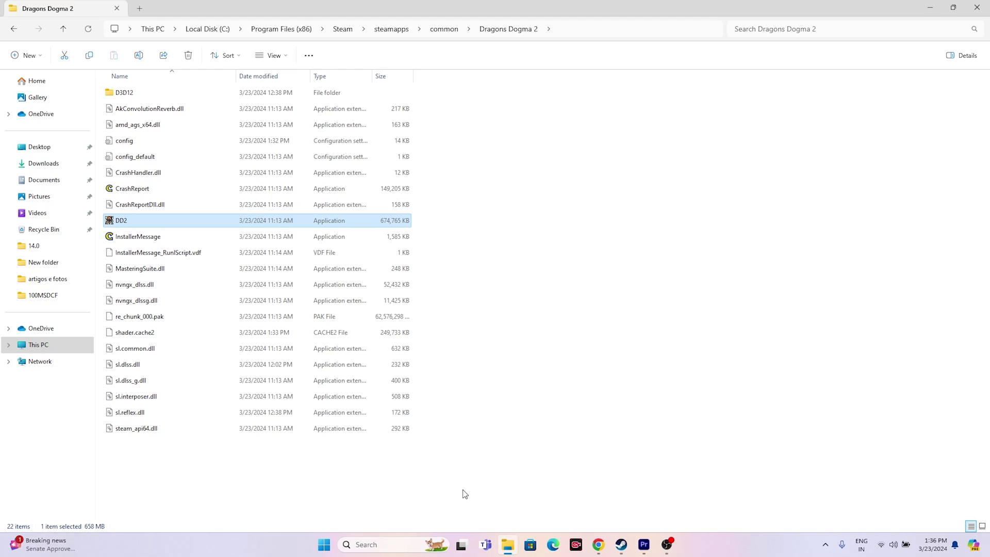
# Enable compatibility mode for the DD2 application, choose Windows 7 and apply it.
pyautogui.rightClick(197, 221)
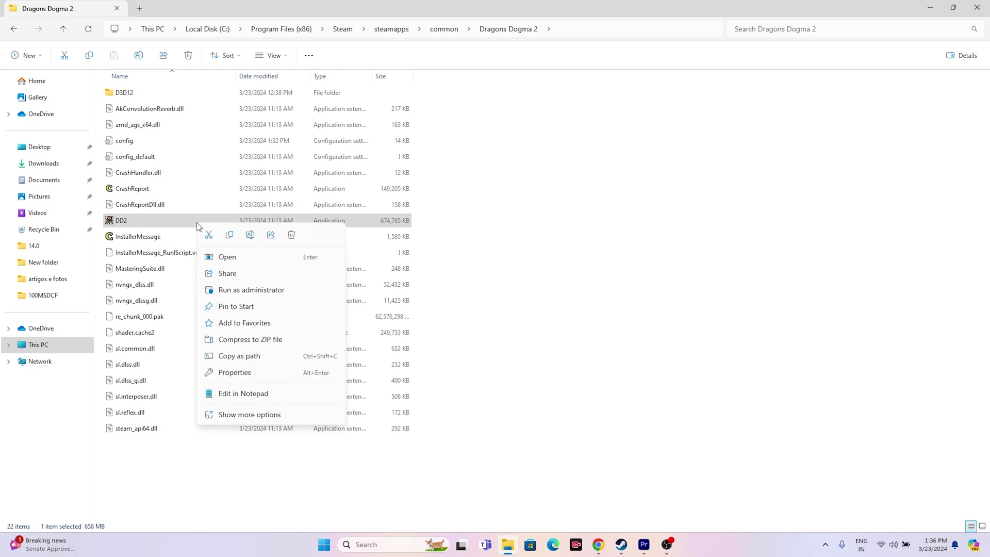
pyautogui.click(254, 414)
pyautogui.click(252, 472)
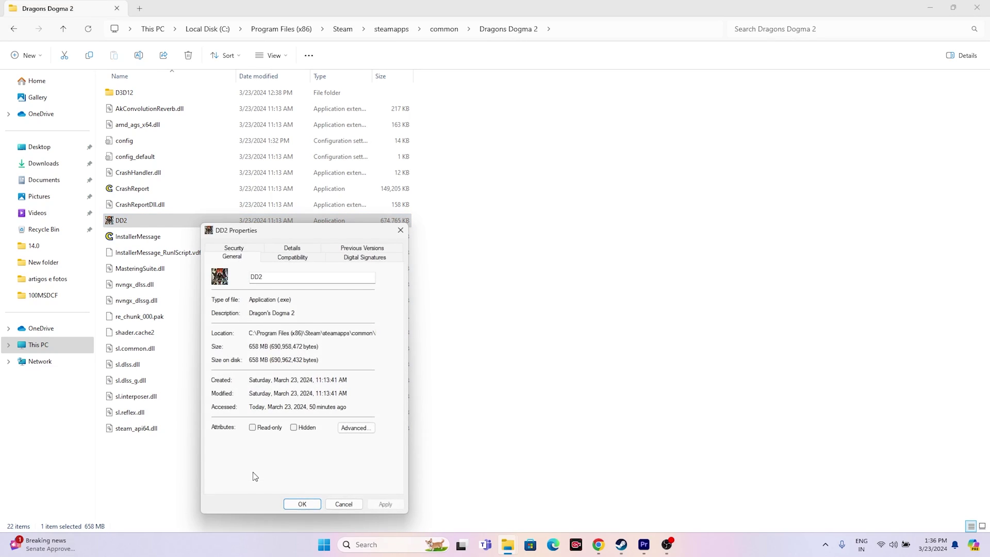
pyautogui.click(289, 258)
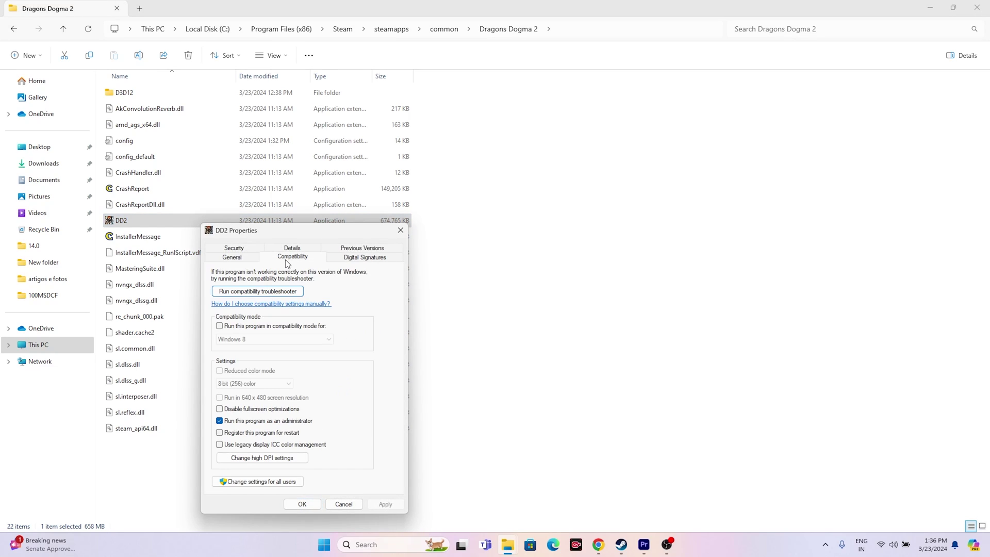
pyautogui.click(221, 326)
pyautogui.click(299, 339)
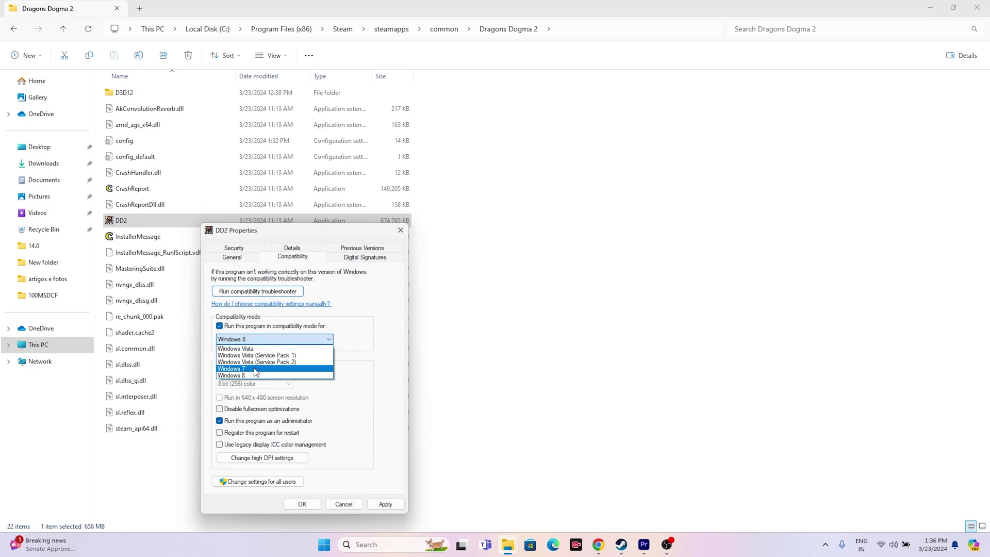
pyautogui.click(256, 369)
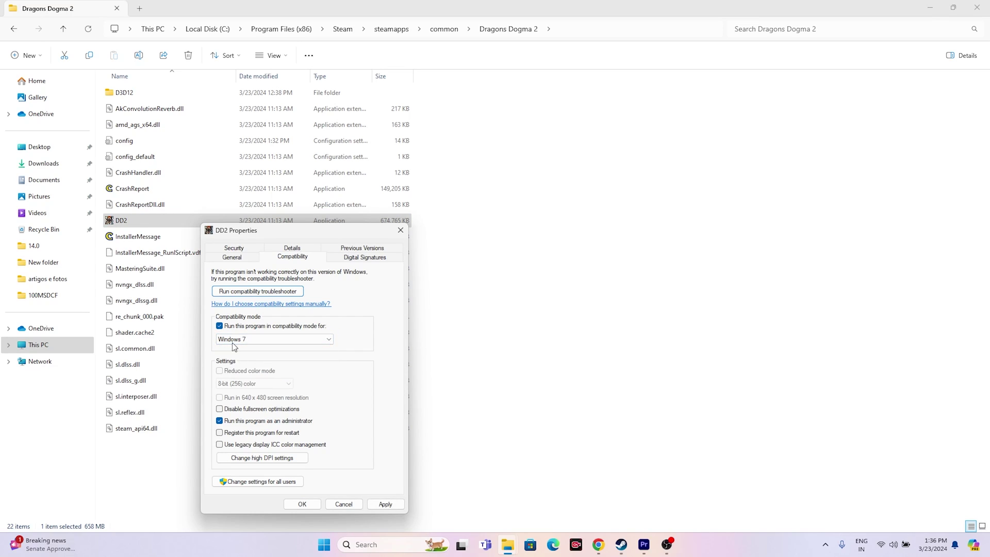
pyautogui.click(378, 503)
# Switch DD2's compatibility mode to Windows 8 and accept the properties.
pyautogui.click(268, 338)
pyautogui.click(252, 382)
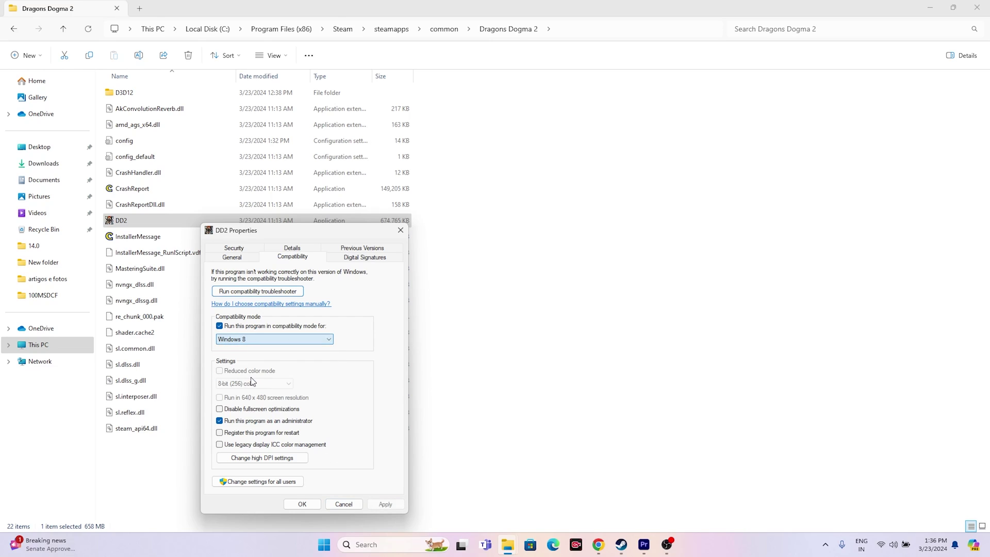
pyautogui.click(303, 504)
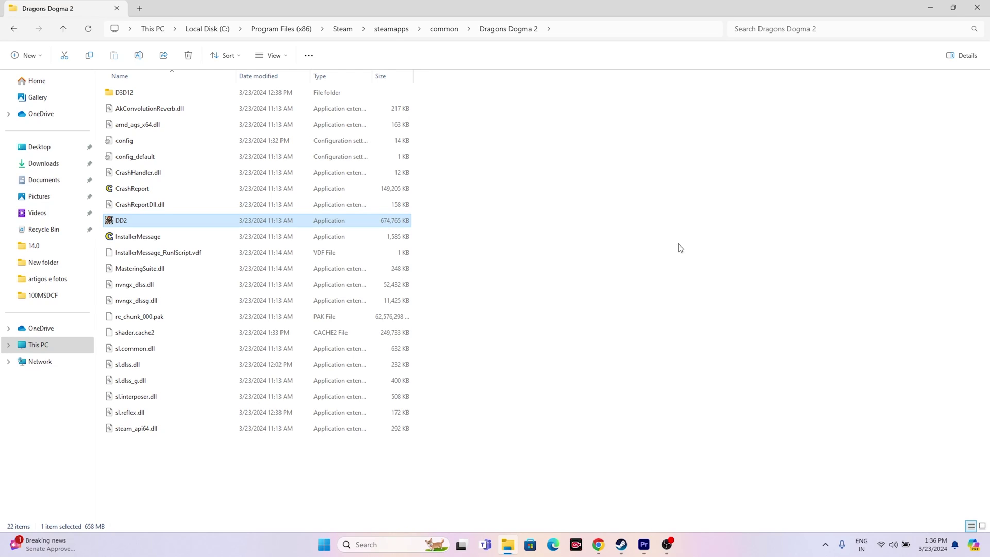
# Close the Dragons Dogma 2 folder window and leave Steam minimised.
pyautogui.click(977, 7)
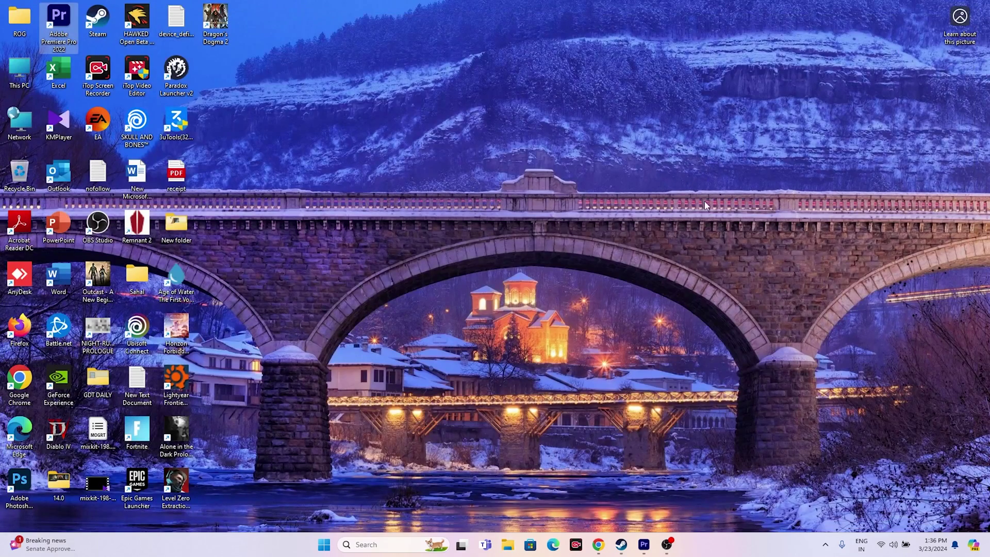
pyautogui.click(622, 545)
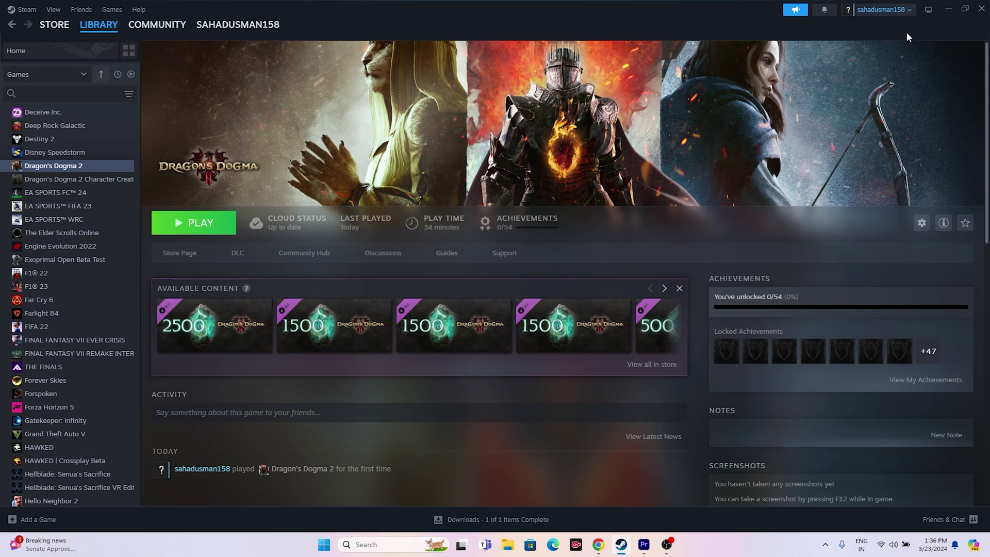
pyautogui.click(951, 7)
# Open the Date & time page in Windows Settings to check the automatic time zone and time options.
pyautogui.click(358, 545)
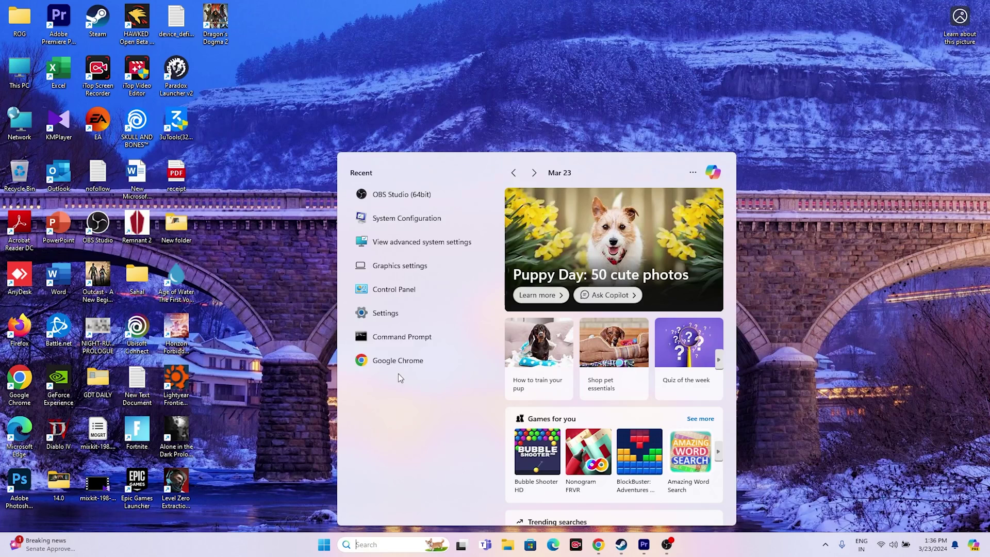
pyautogui.click(405, 316)
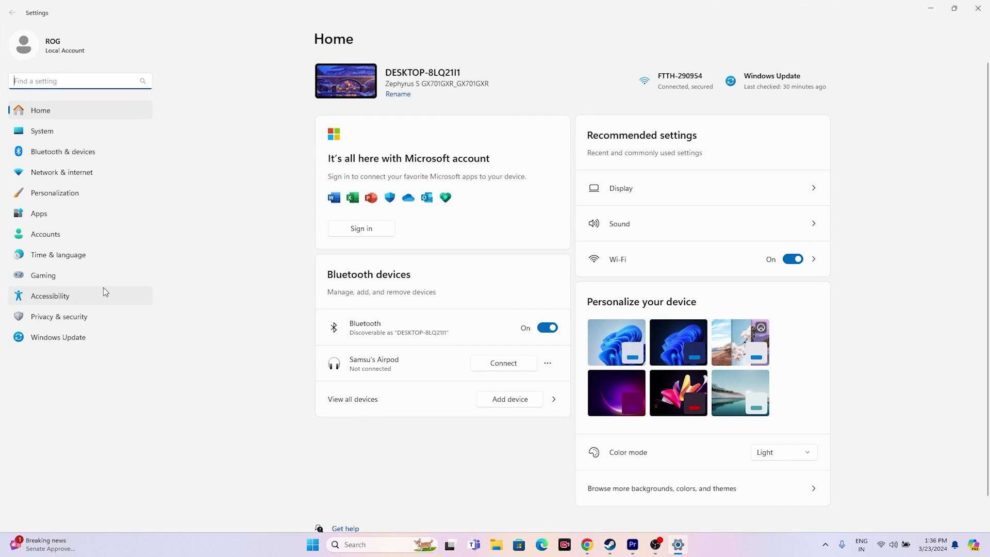
pyautogui.click(77, 255)
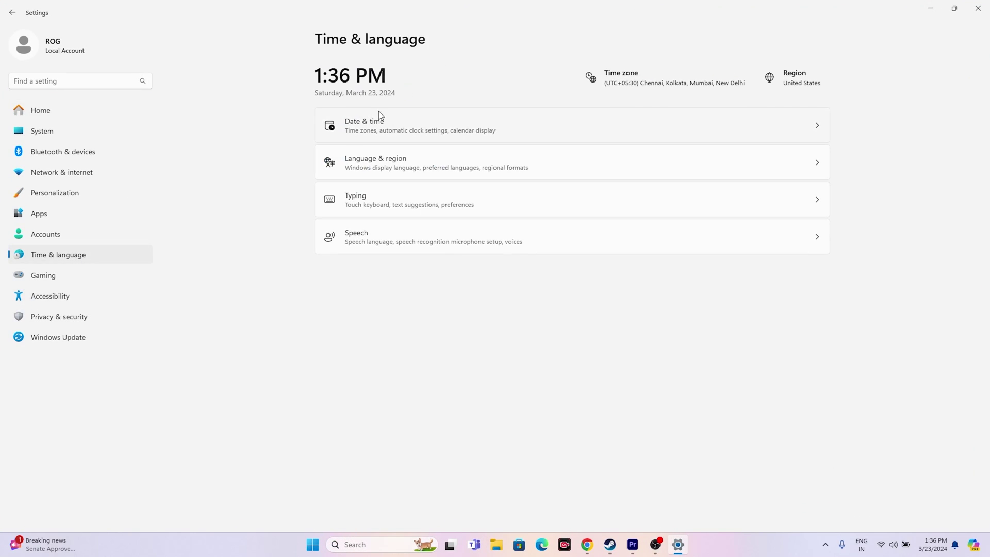
pyautogui.click(364, 124)
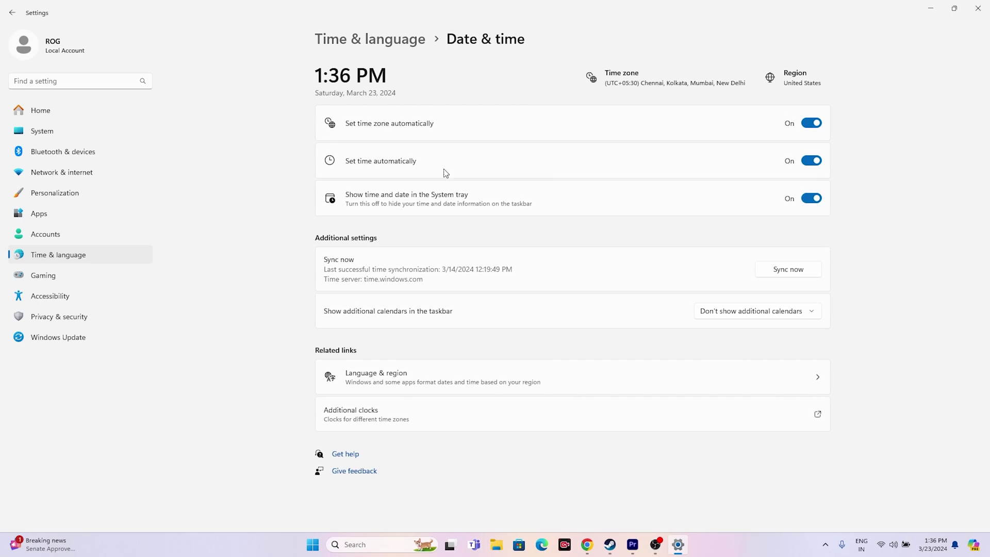
# Check the country or region choice in the Language & region settings and close Settings.
pyautogui.click(12, 12)
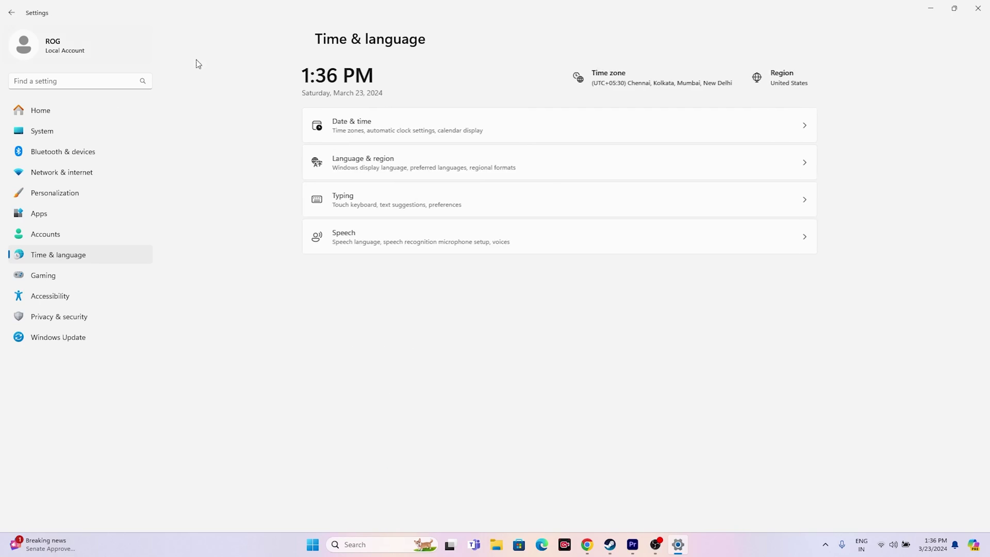
pyautogui.click(410, 163)
pyautogui.click(800, 255)
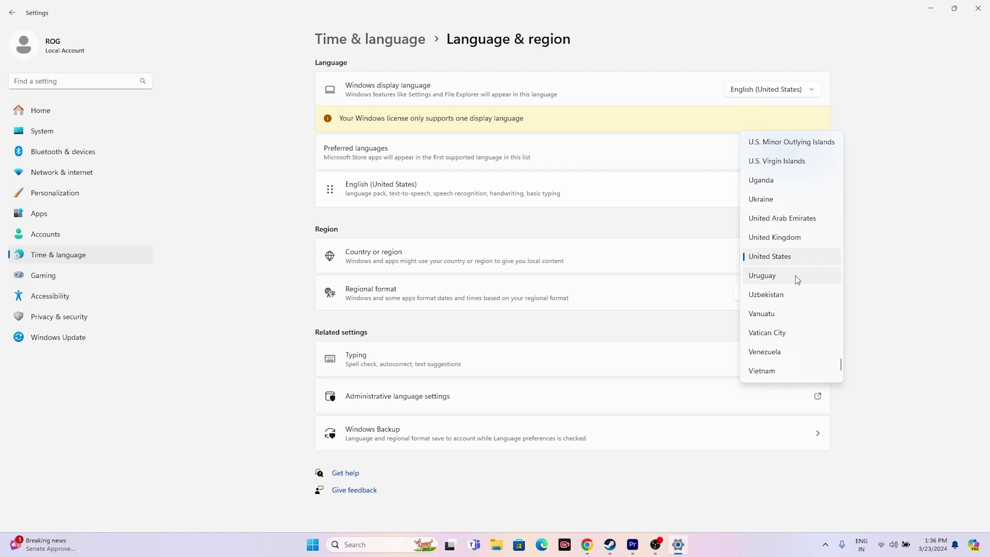
pyautogui.click(978, 8)
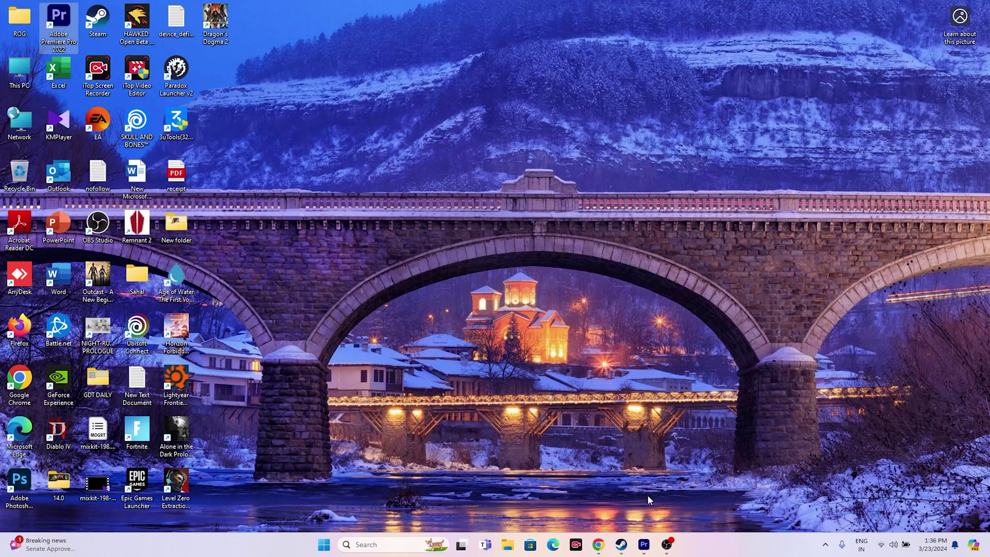
pyautogui.click(618, 546)
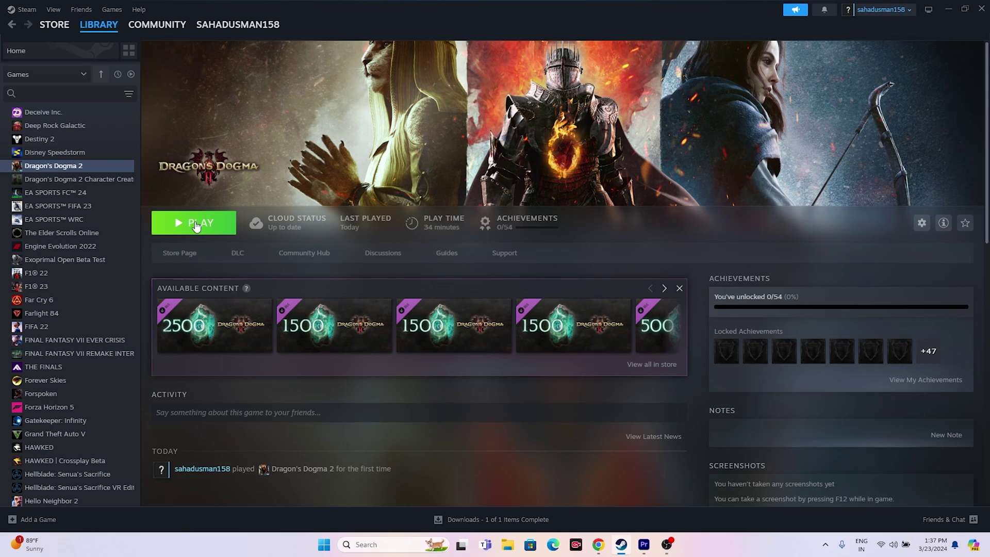
pyautogui.click(952, 11)
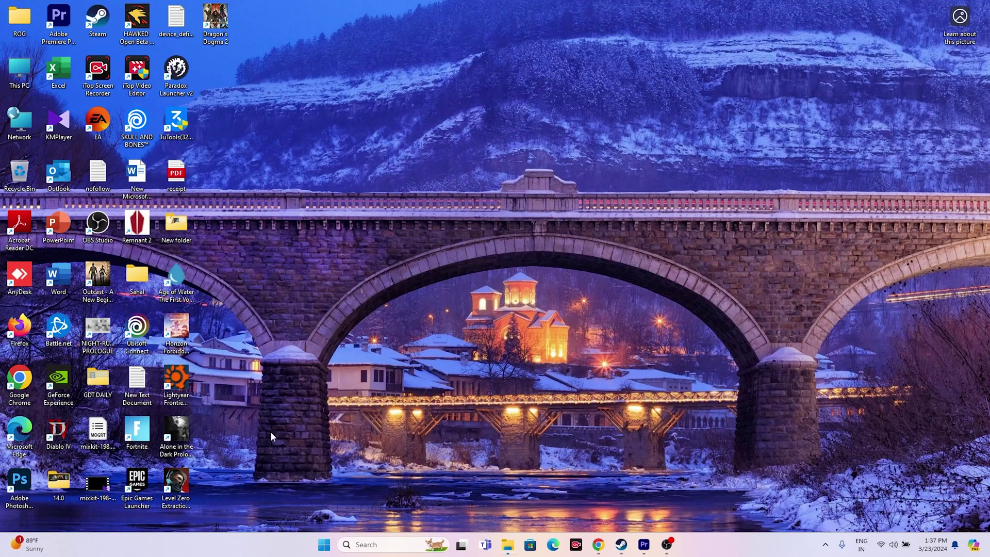
# Look through the Documents folder in File Explorer for game folders and close the window.
pyautogui.press('super+e')
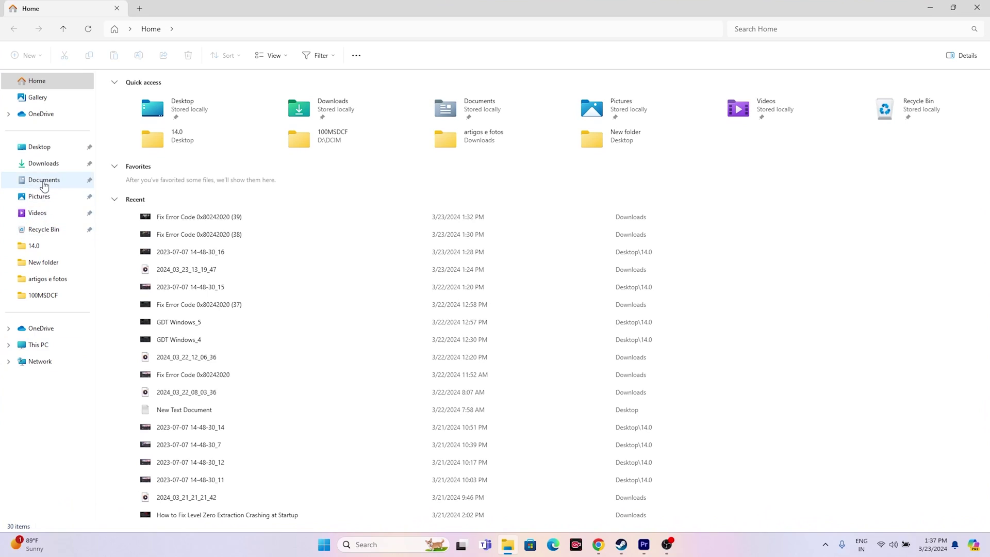
pyautogui.click(44, 181)
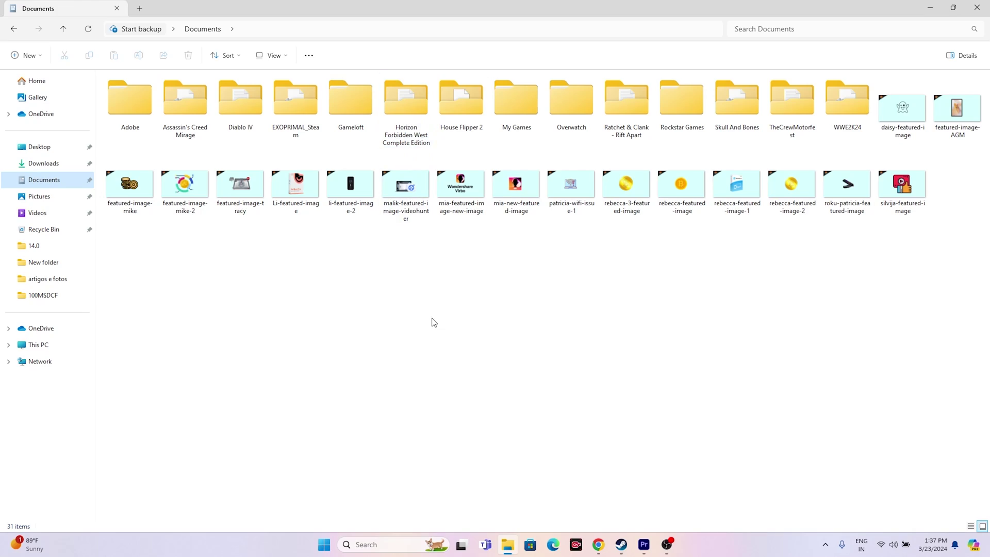
pyautogui.click(977, 8)
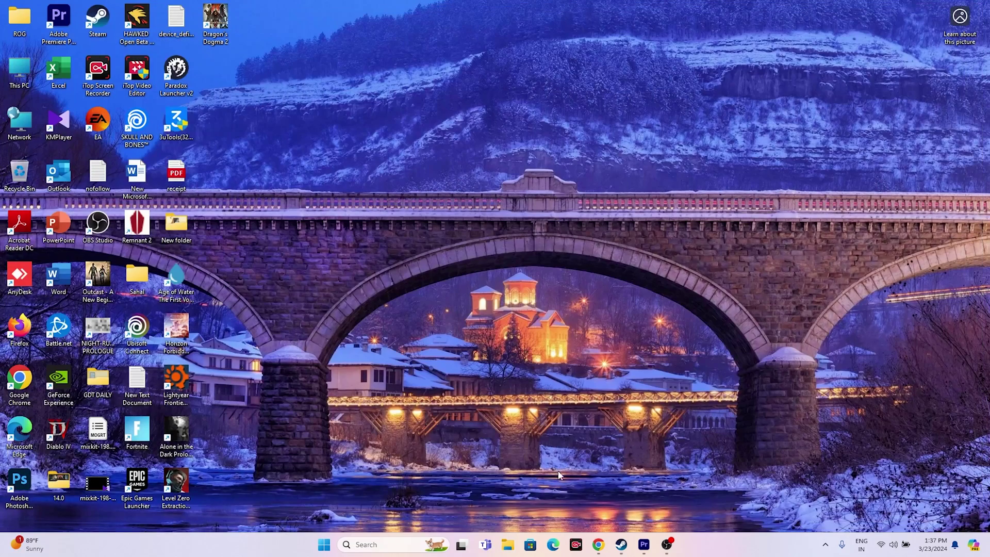
pyautogui.click(621, 545)
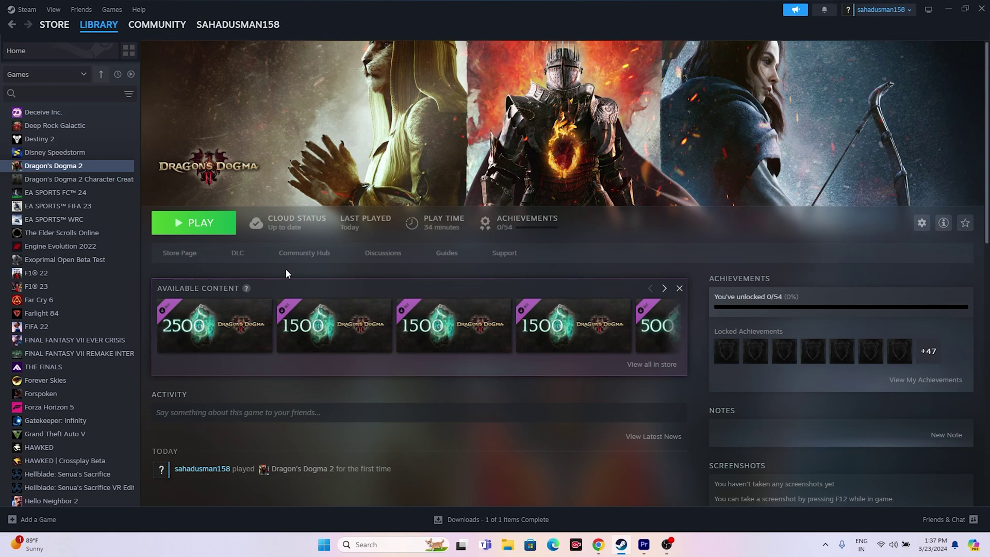
pyautogui.click(947, 9)
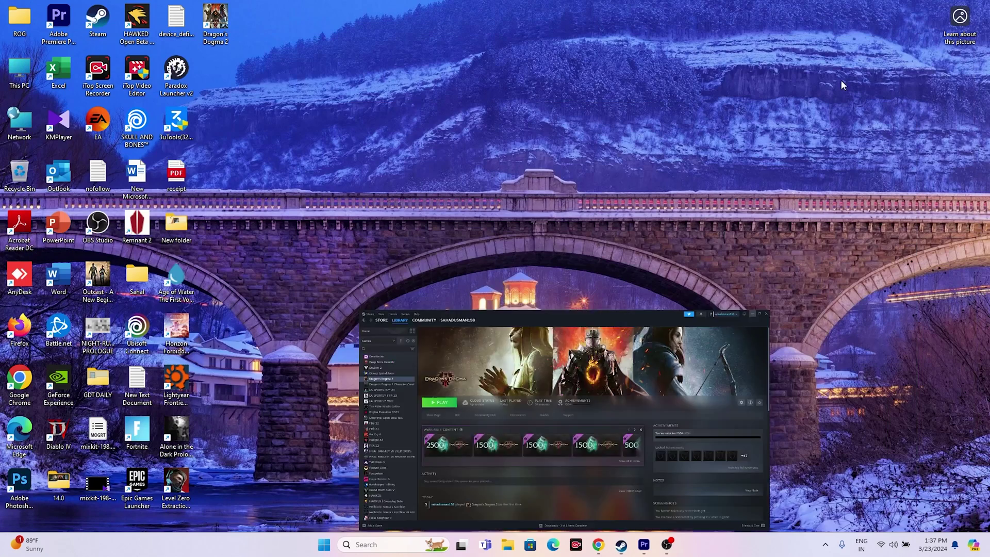
# Open Control Panel's list of apps allowed through Windows Defender Firewall and look for Dragon's Dogma 2.
pyautogui.click(373, 541)
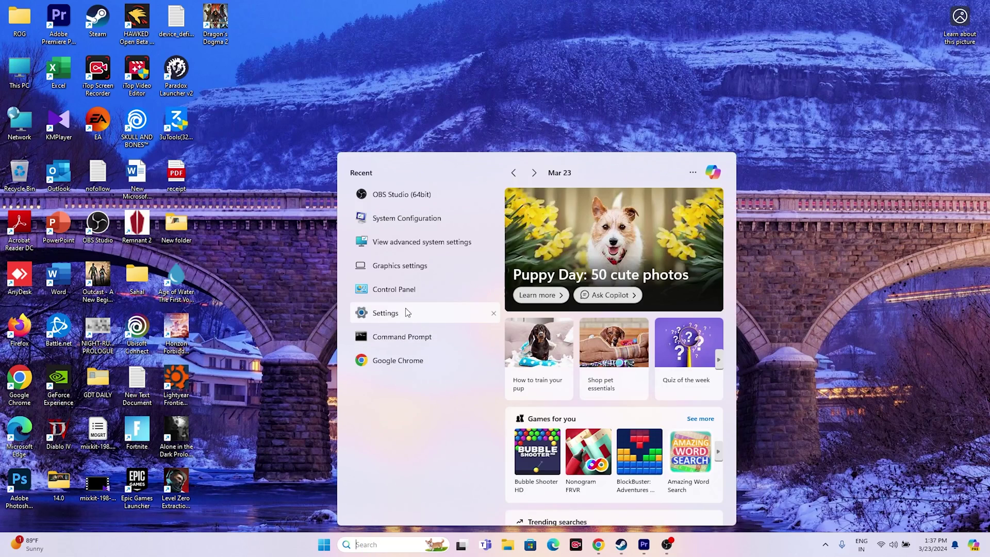
pyautogui.click(404, 290)
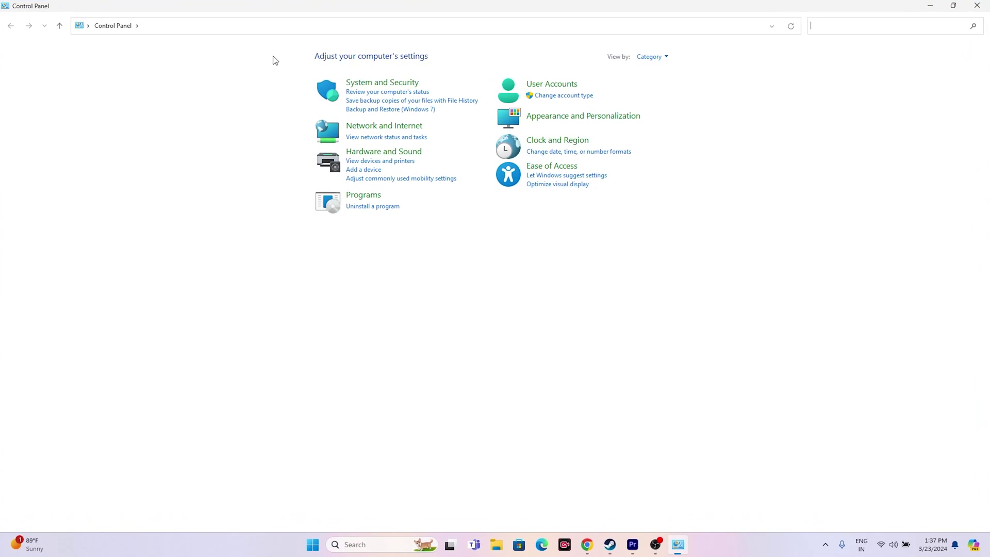
pyautogui.click(382, 84)
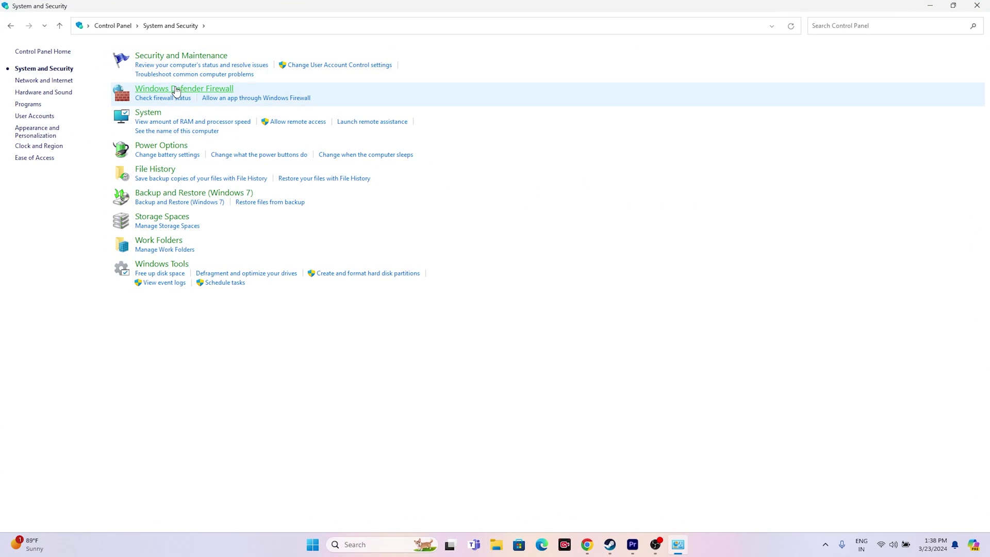
pyautogui.click(175, 90)
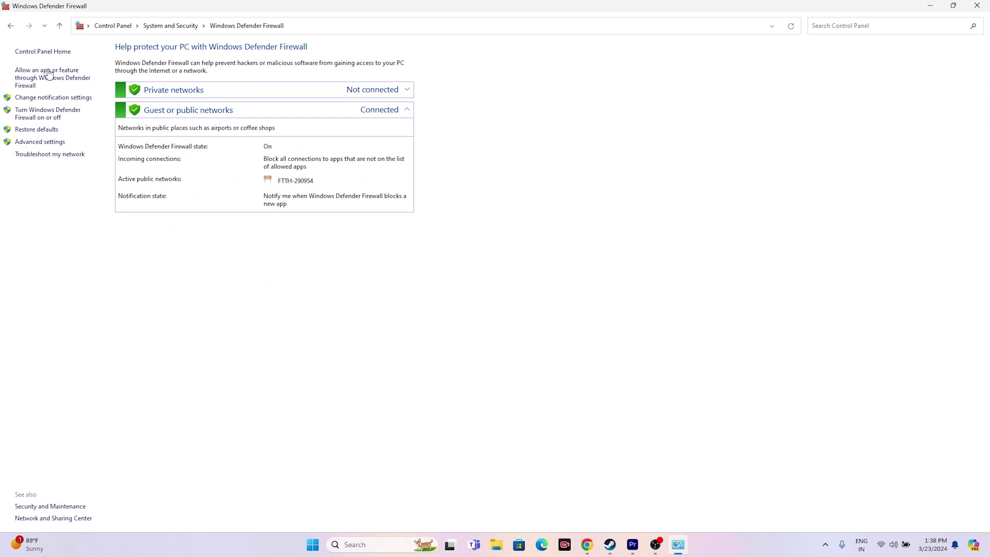
pyautogui.click(24, 87)
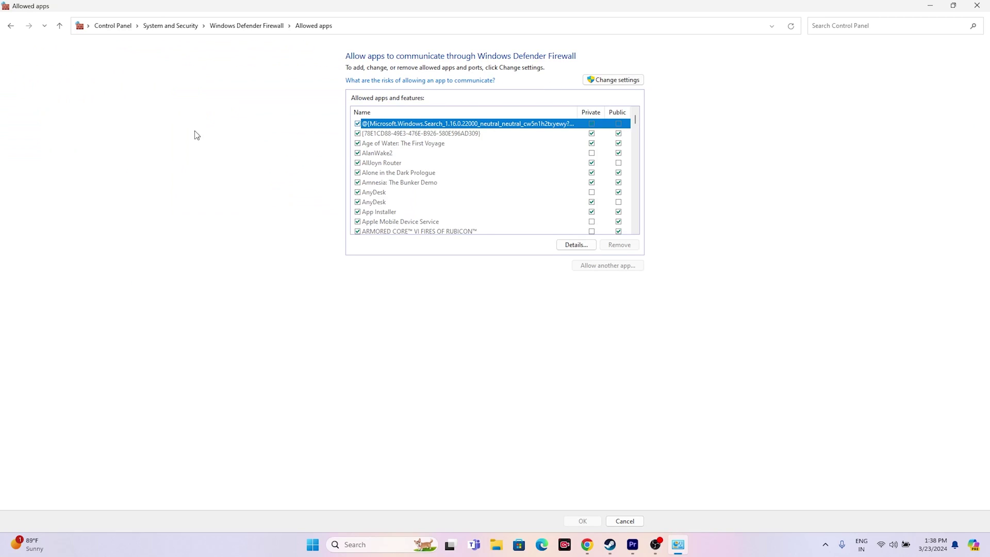
pyautogui.scroll(-4, 405, 168)
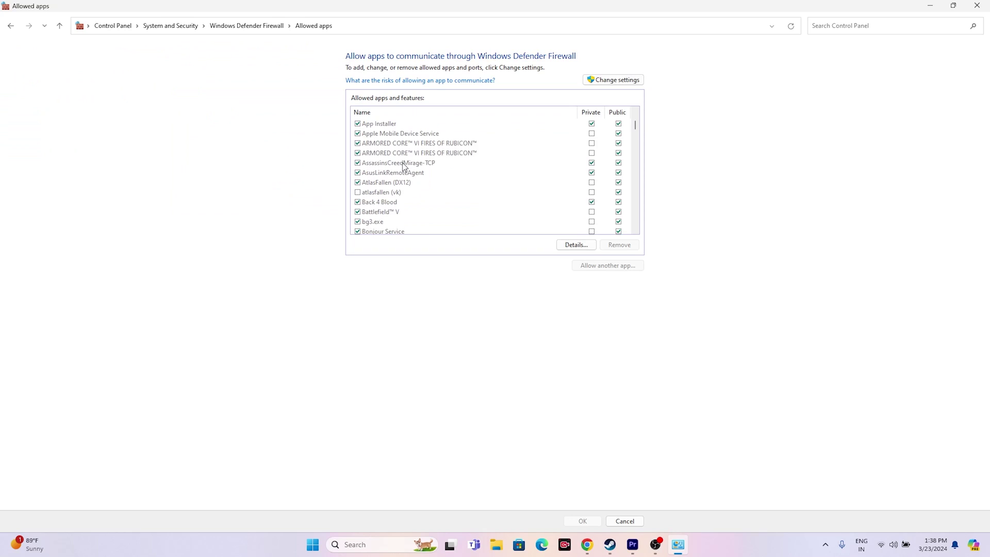
pyautogui.scroll(-8, 404, 165)
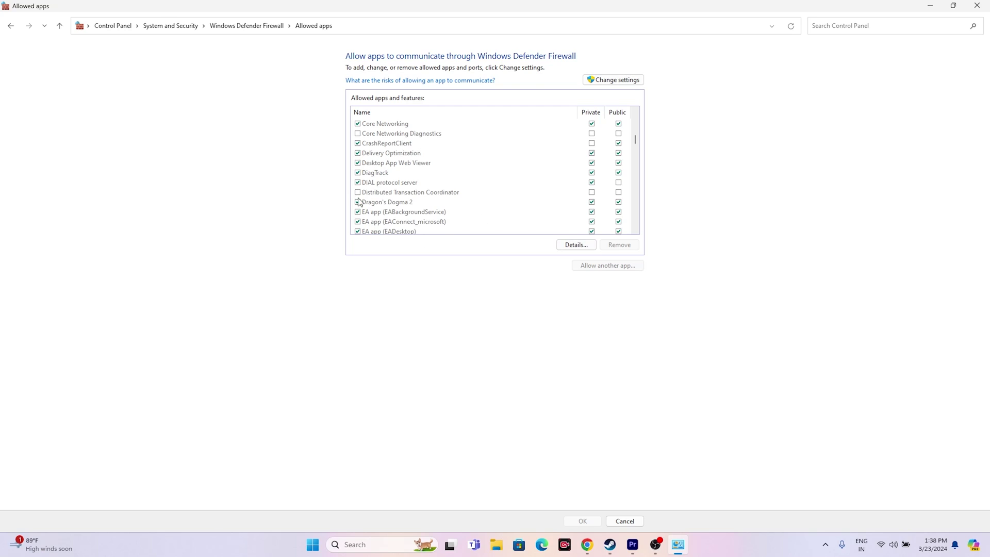
# Unlock the firewall's allowed apps for editing and start browsing for another app to allow.
pyautogui.click(597, 83)
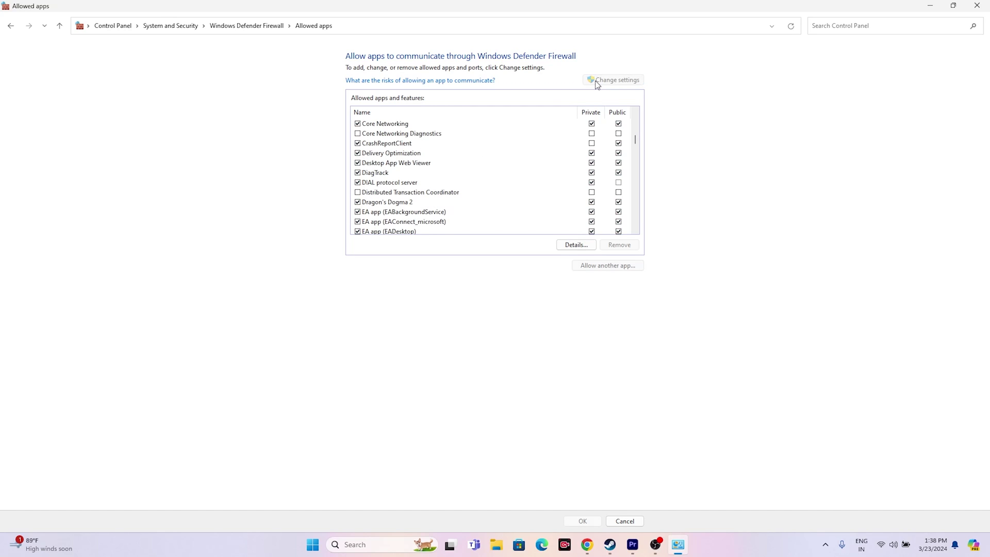
pyautogui.click(588, 266)
pyautogui.click(567, 323)
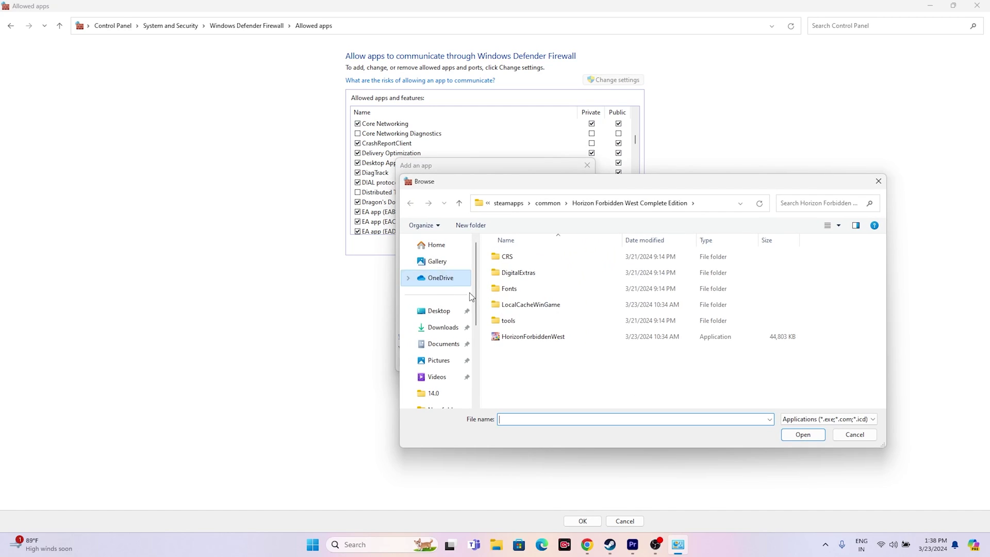
# Browse on the C: drive to Program Files (x86)\Steam\steamapps\common\Dragons Dogma 2.
pyautogui.click(454, 389)
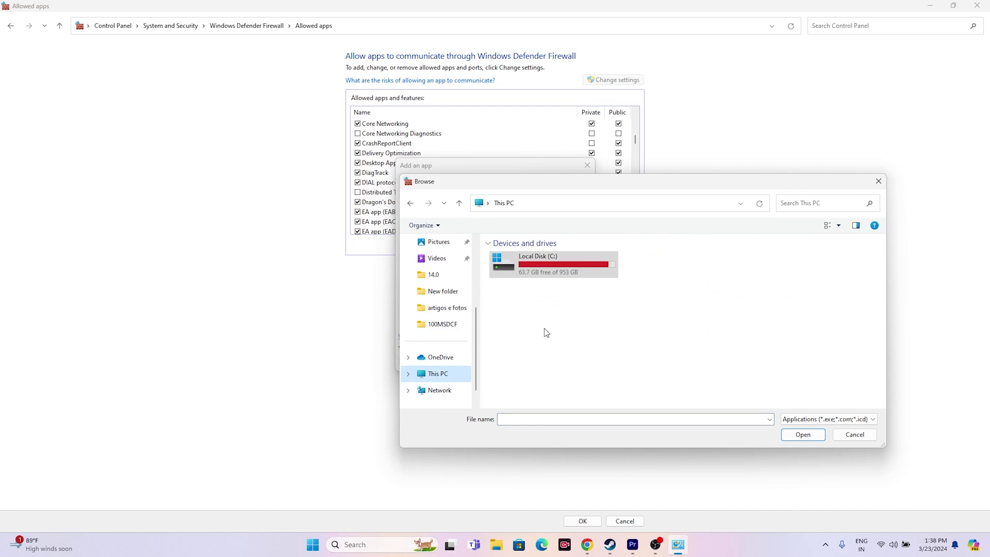
pyautogui.doubleClick(544, 279)
pyautogui.doubleClick(526, 353)
pyautogui.scroll(-4, 524, 330)
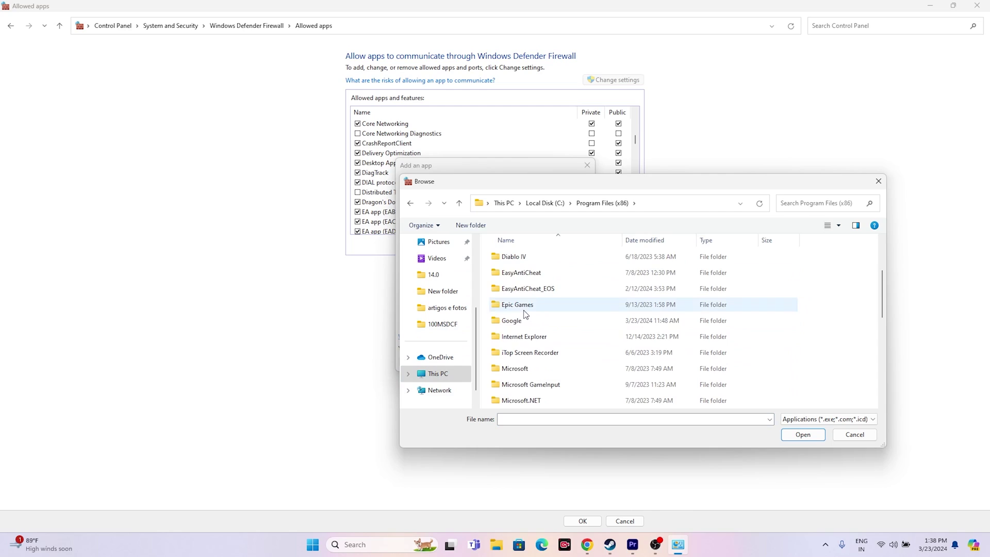
pyautogui.scroll(-2, 521, 335)
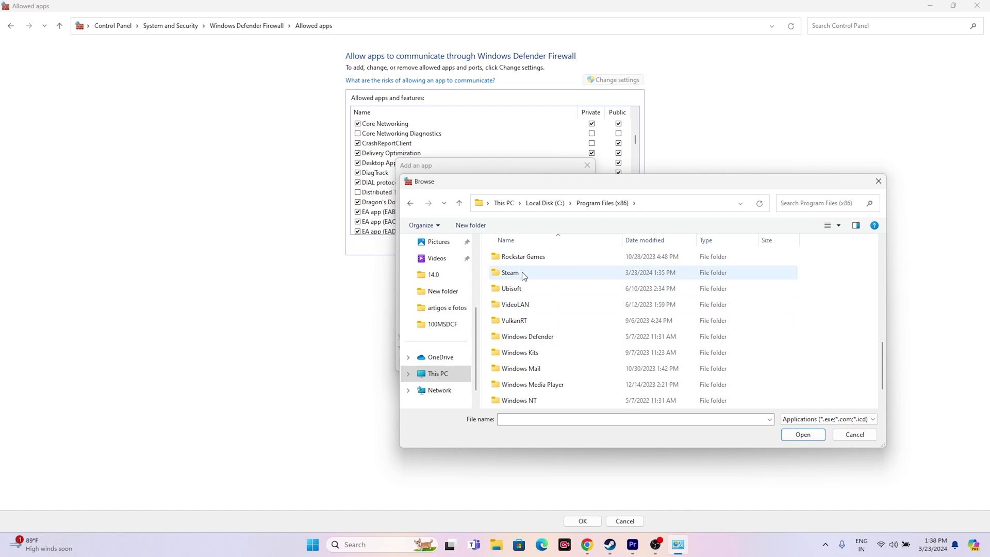
pyautogui.doubleClick(522, 274)
pyautogui.scroll(-4, 522, 285)
pyautogui.doubleClick(522, 304)
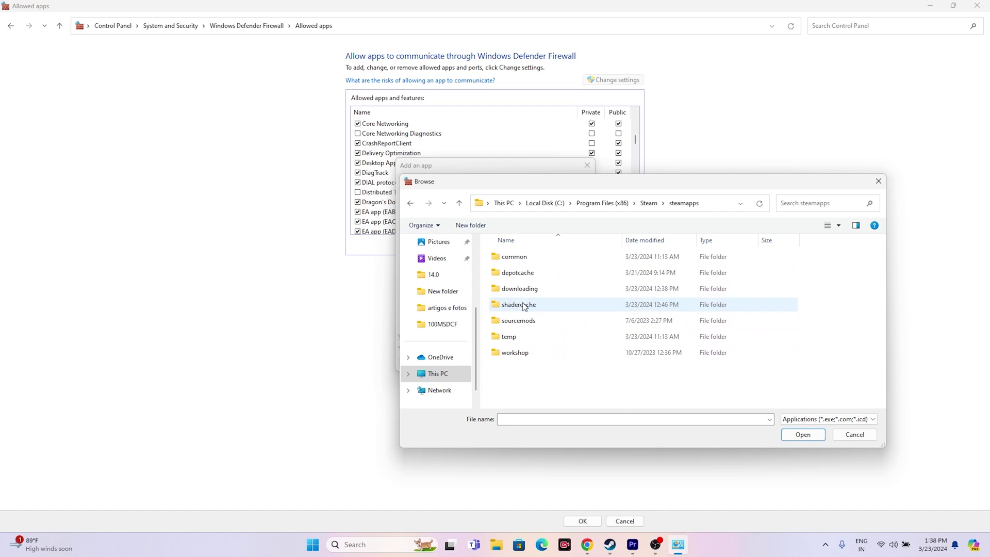
pyautogui.doubleClick(524, 259)
pyautogui.scroll(-3, 537, 316)
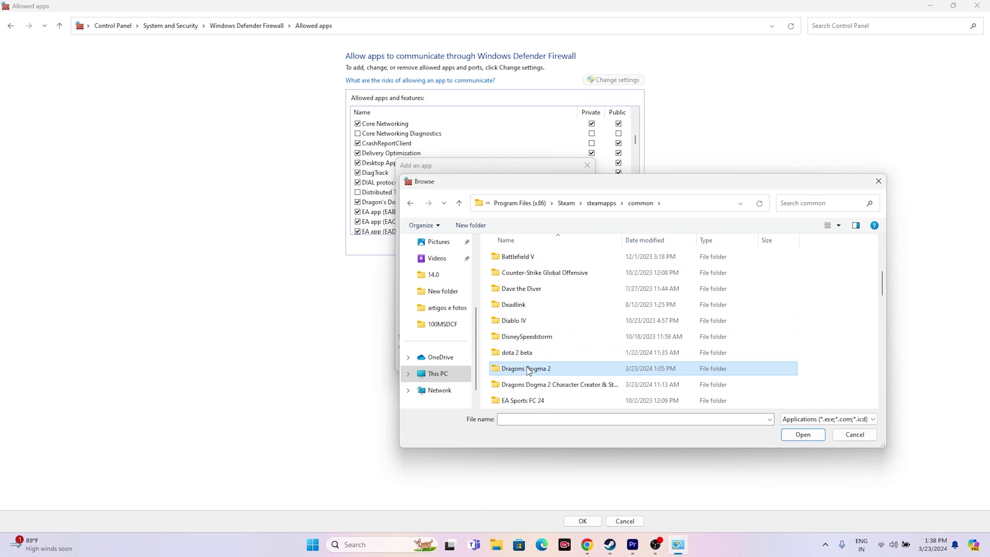
pyautogui.doubleClick(528, 366)
# Try to add the DD2 application to the firewall's allowed apps and close Control Panel.
pyautogui.click(527, 288)
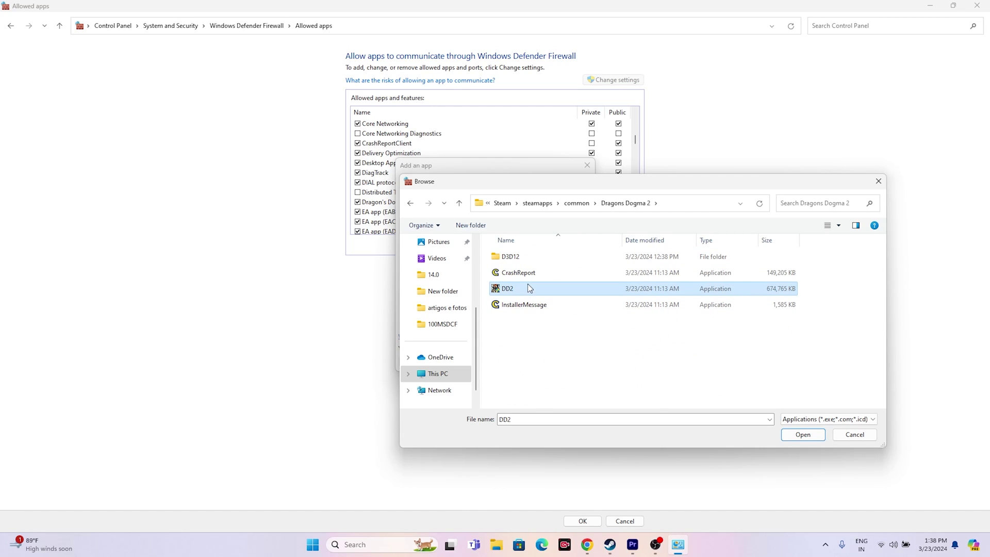
pyautogui.click(799, 435)
pyautogui.click(530, 362)
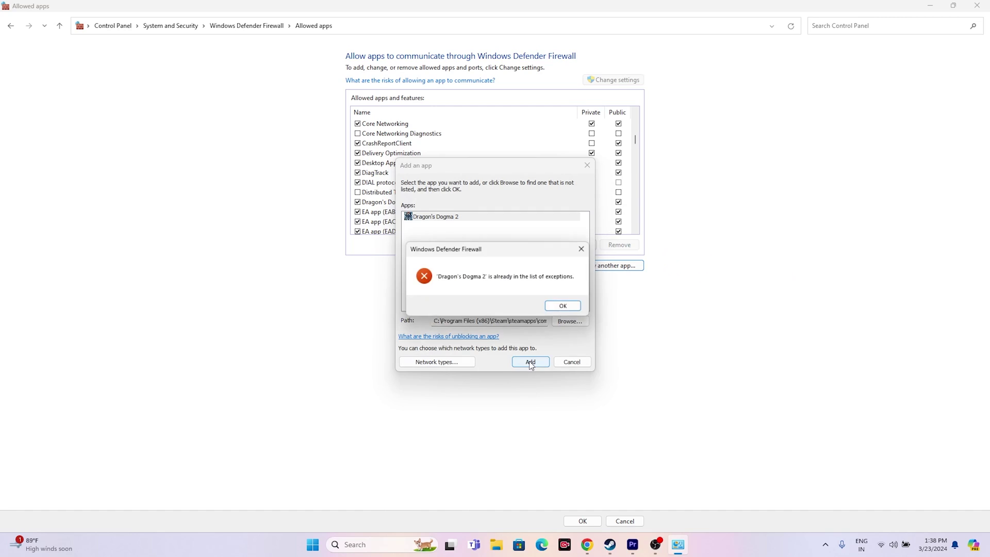
pyautogui.click(567, 308)
pyautogui.click(587, 165)
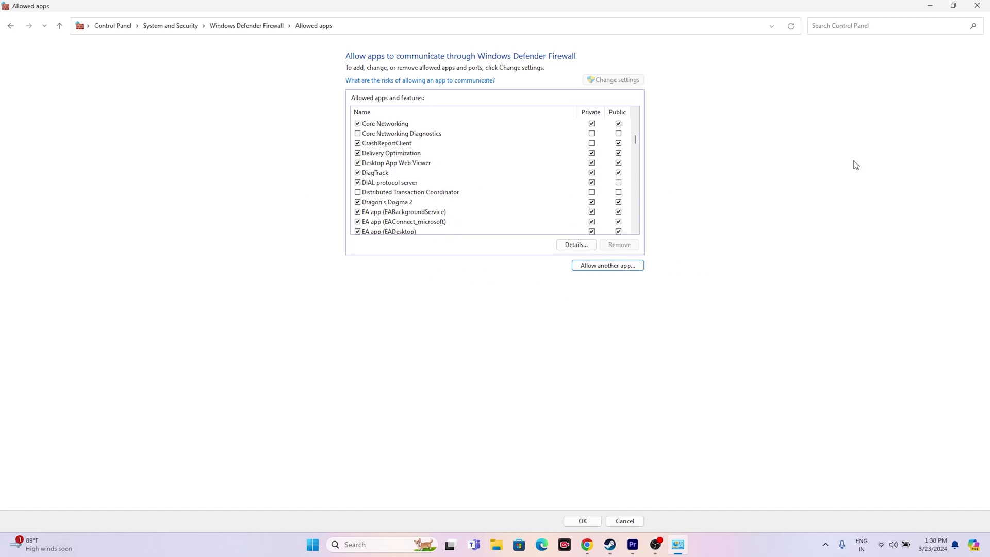
pyautogui.click(977, 6)
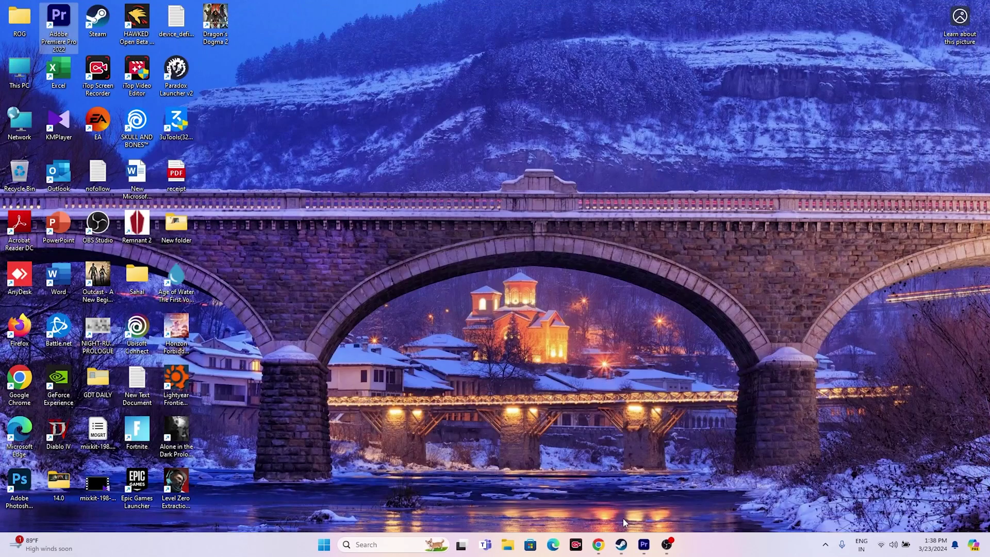
pyautogui.click(620, 545)
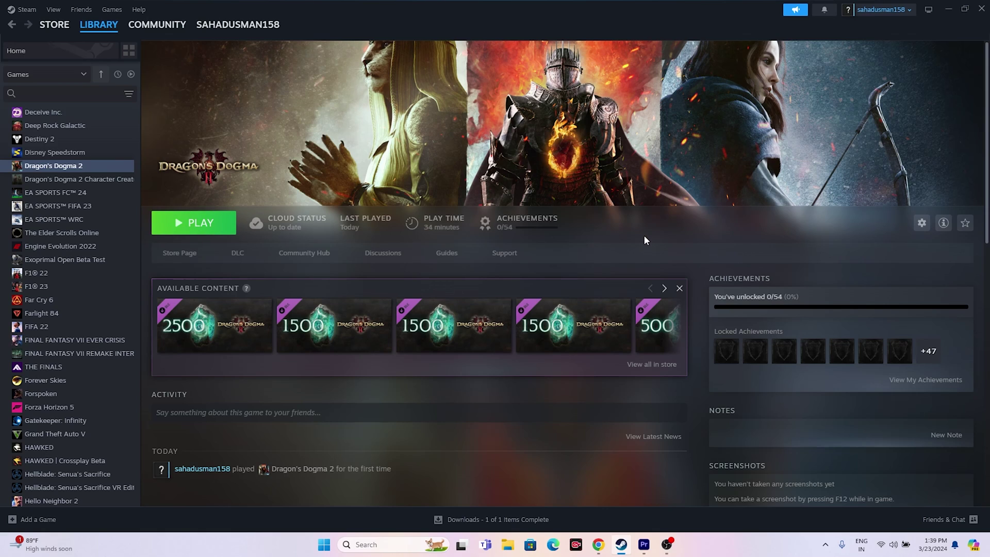
pyautogui.click(947, 8)
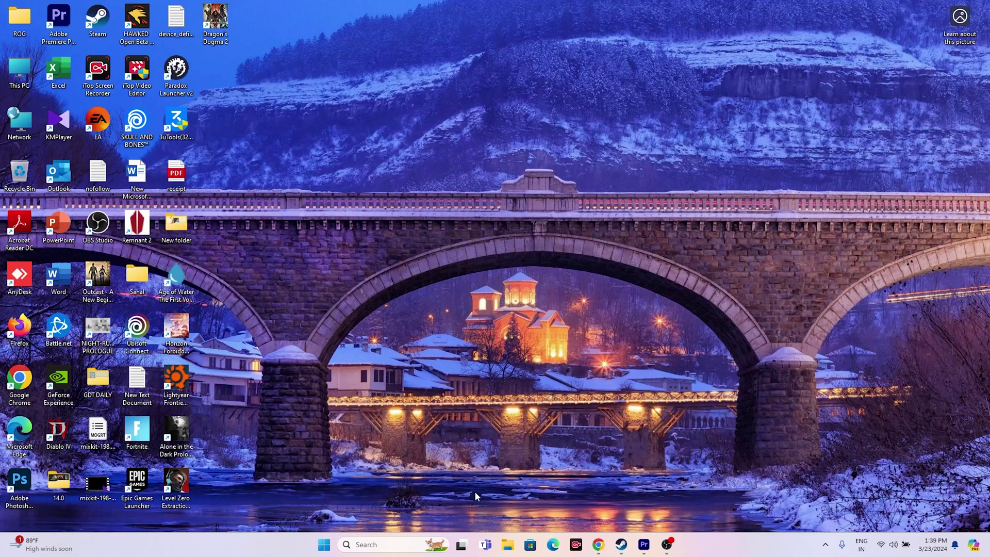
# Search Windows for System Configuration, open it and show its list of services.
pyautogui.click(381, 542)
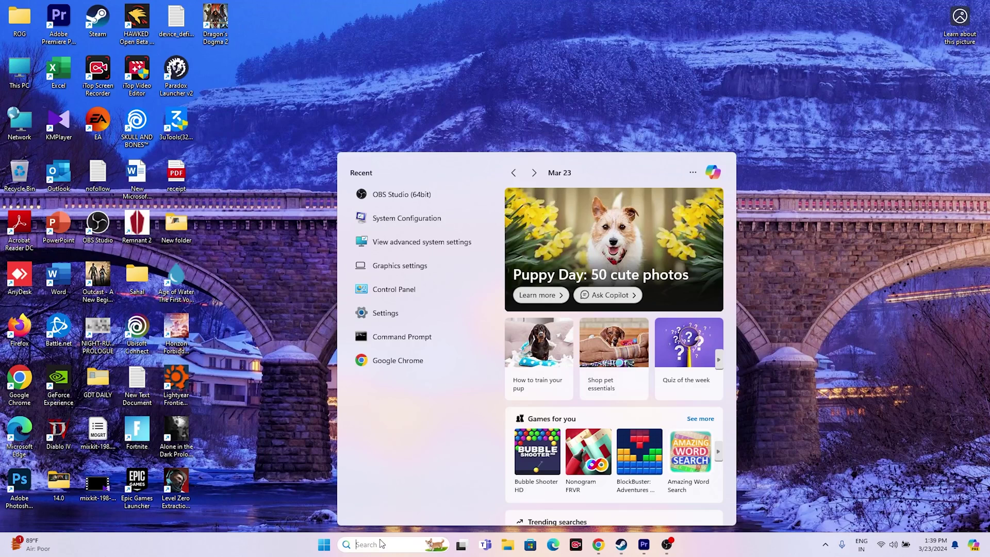
pyautogui.write('system')
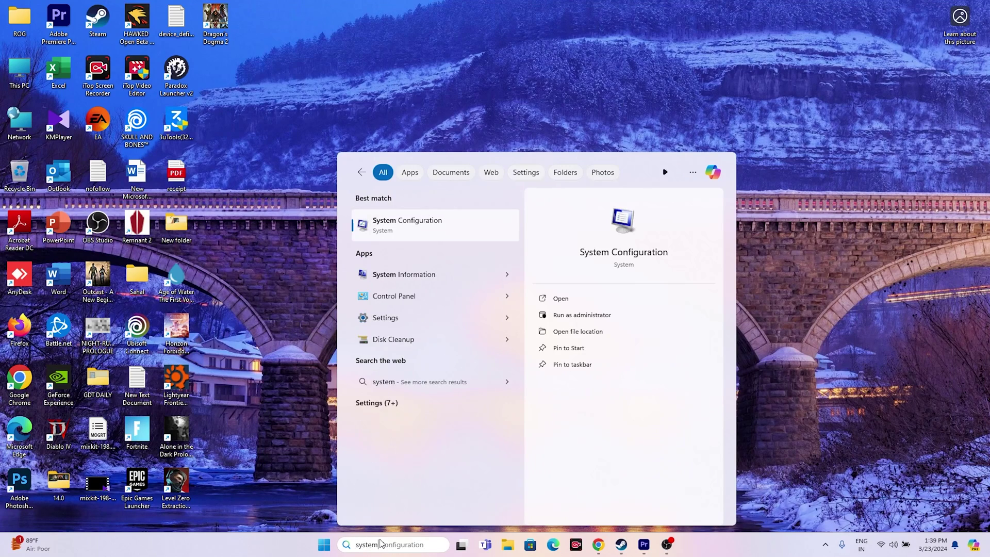
pyautogui.click(403, 226)
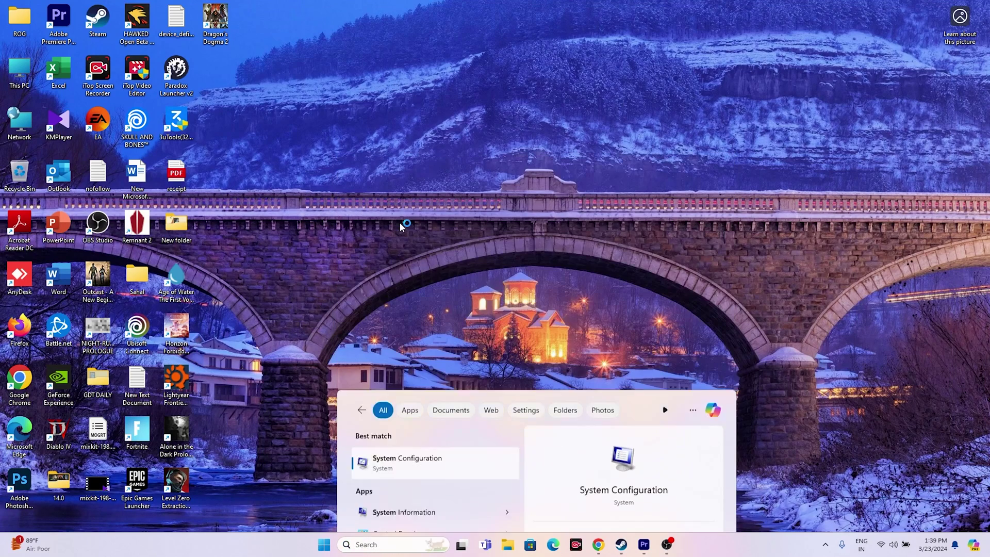
pyautogui.click(412, 191)
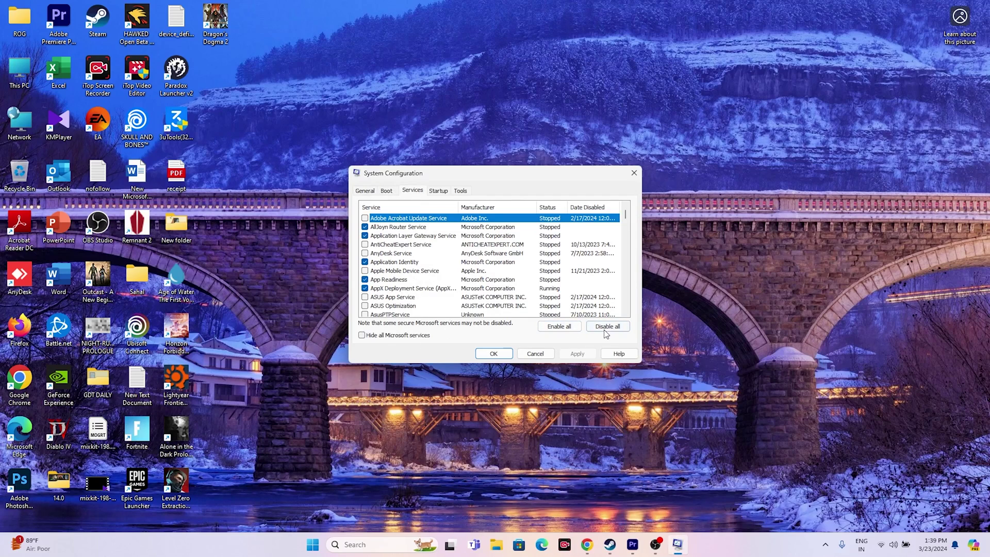
# Hide all Microsoft services in the services list, apply the configuration and dismiss the restart prompt without restarting.
pyautogui.click(367, 336)
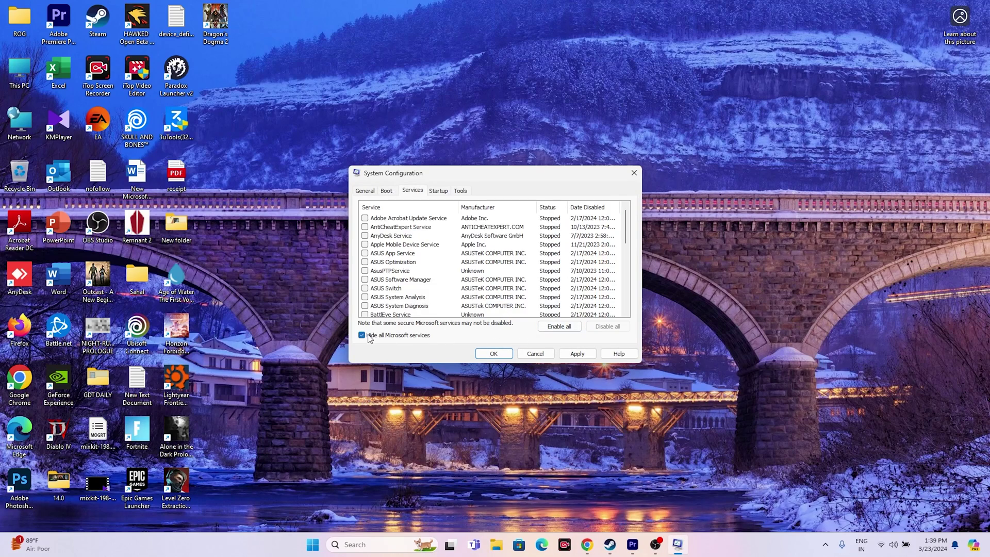
pyautogui.click(577, 354)
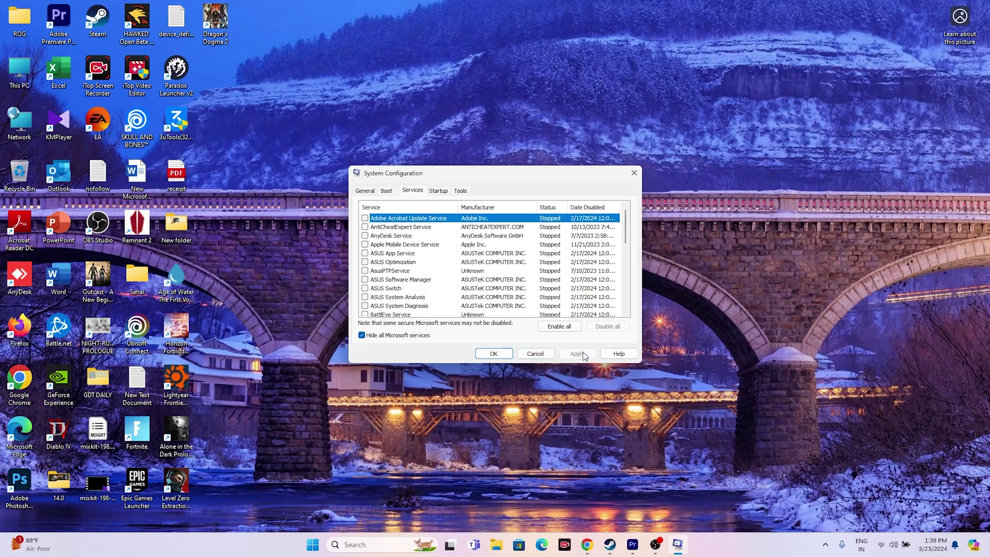
pyautogui.click(492, 355)
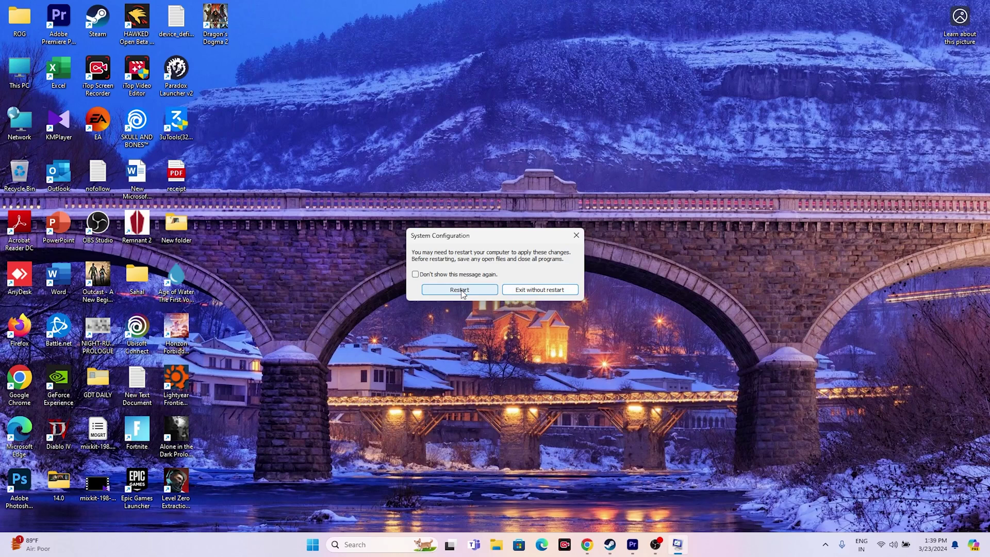
pyautogui.click(575, 239)
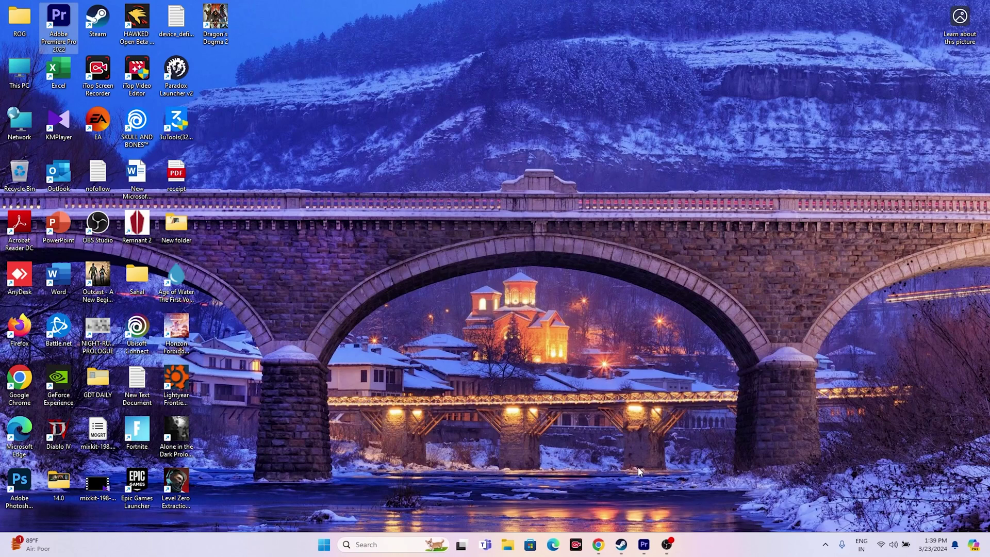
# Switch to Steam and set Dragon's Dogma 2's launch options to -dx11 in the game's properties.
pyautogui.click(620, 545)
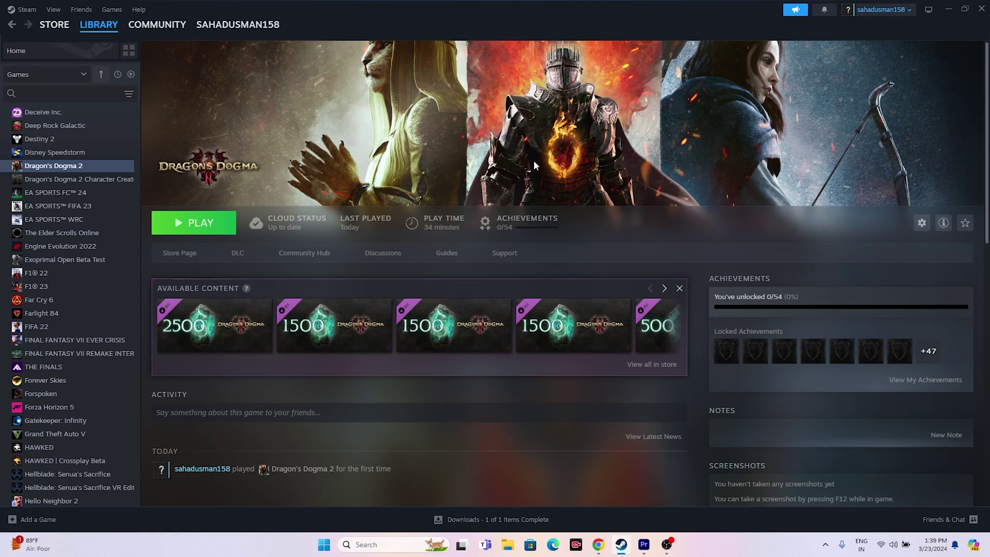
pyautogui.rightClick(56, 171)
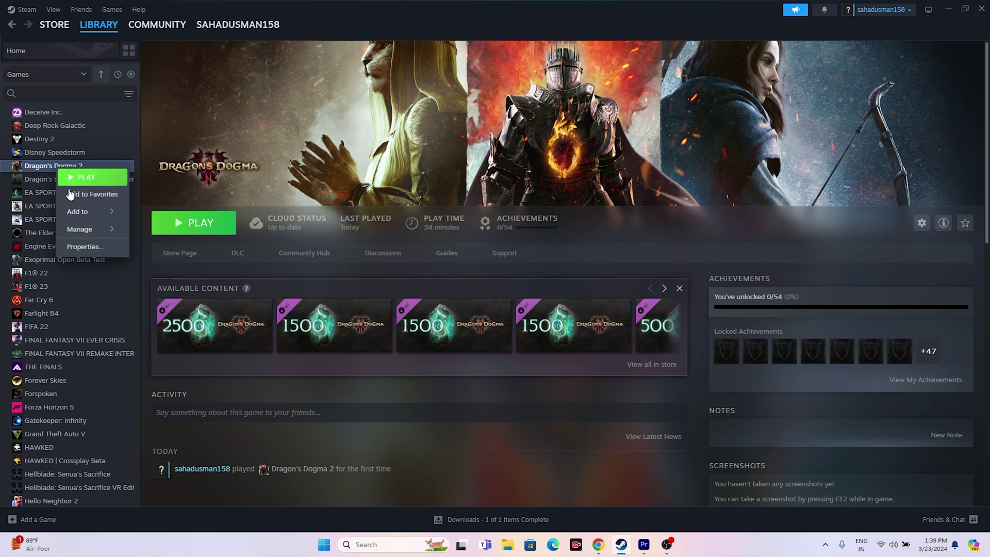
pyautogui.click(79, 249)
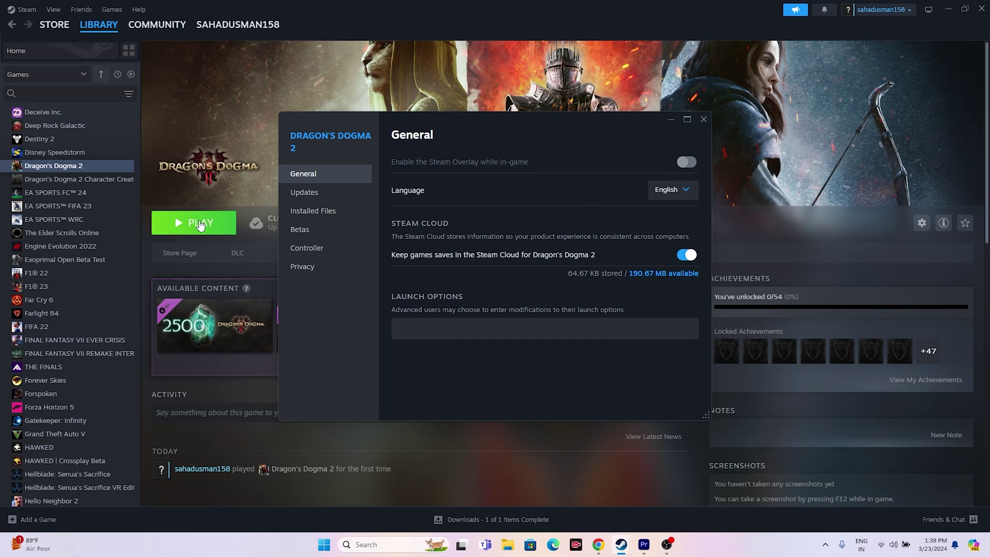
pyautogui.click(434, 326)
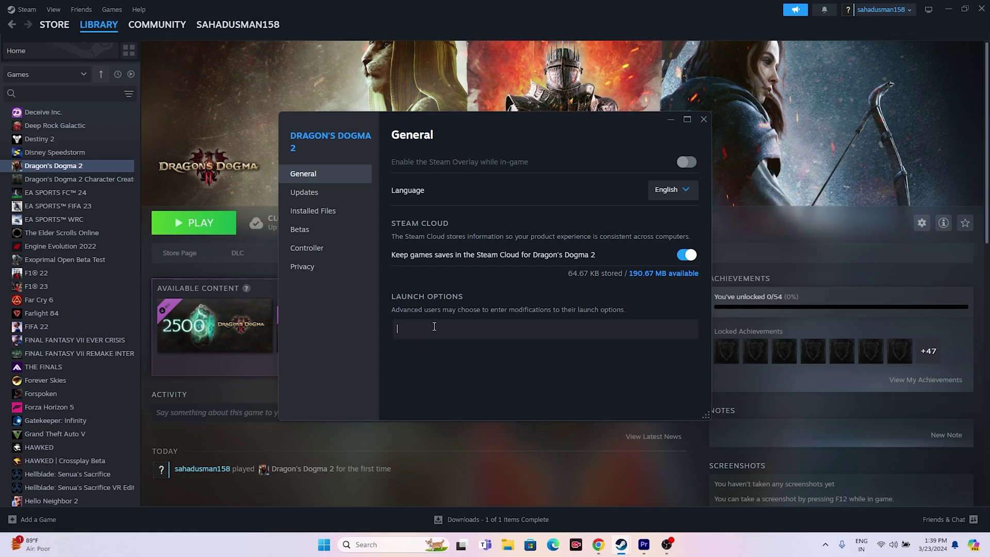
pyautogui.write('-dx11')
pyautogui.click(703, 119)
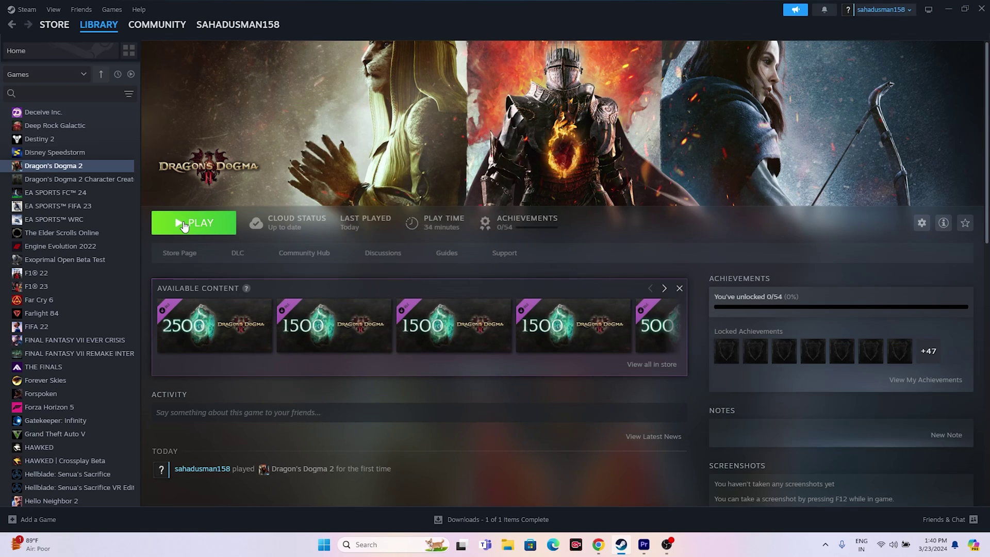
# Change Dragon's Dogma 2's launch options to -dx12, close the game's properties and minimize Steam.
pyautogui.rightClick(67, 166)
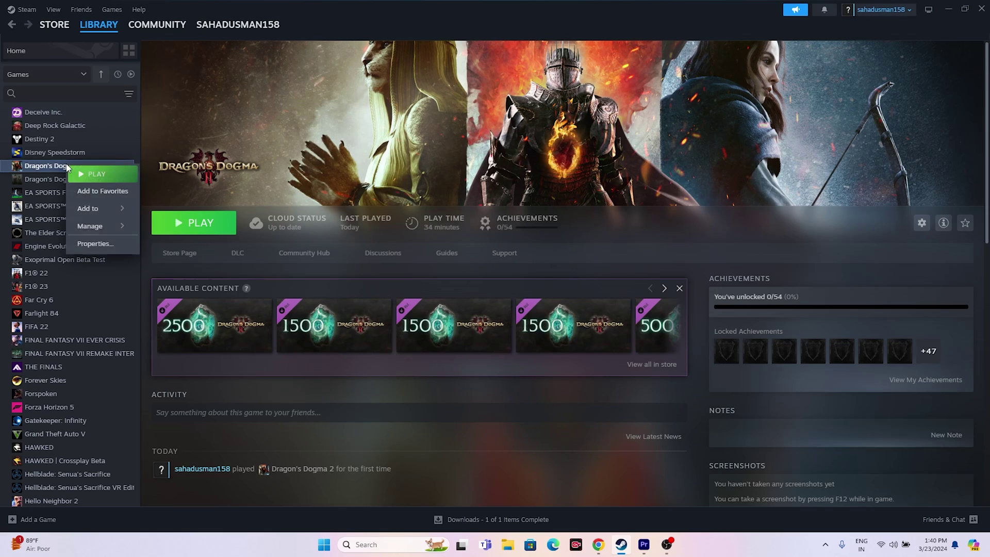
pyautogui.click(92, 244)
pyautogui.click(457, 324)
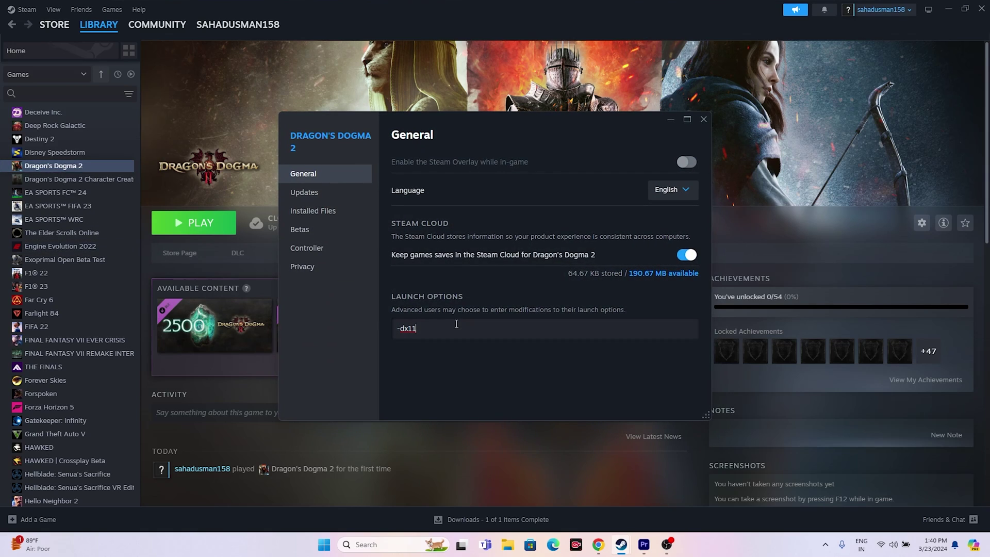
pyautogui.press('BackSpace')
pyautogui.write('2')
pyautogui.click(704, 119)
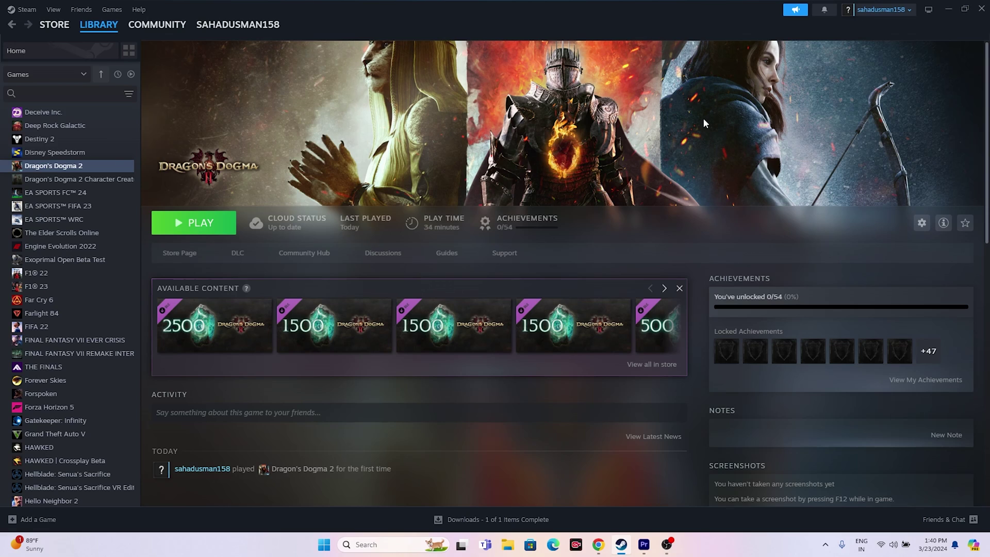
pyautogui.click(947, 11)
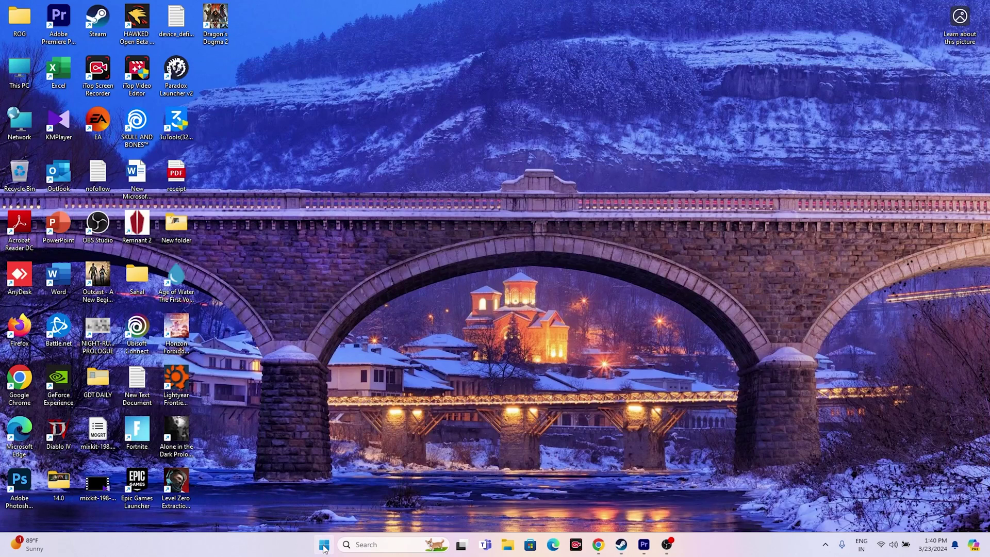
# Open Task Manager to review the running apps and background processes, and close it.
pyautogui.rightClick(325, 546)
pyautogui.click(324, 410)
pyautogui.click(470, 115)
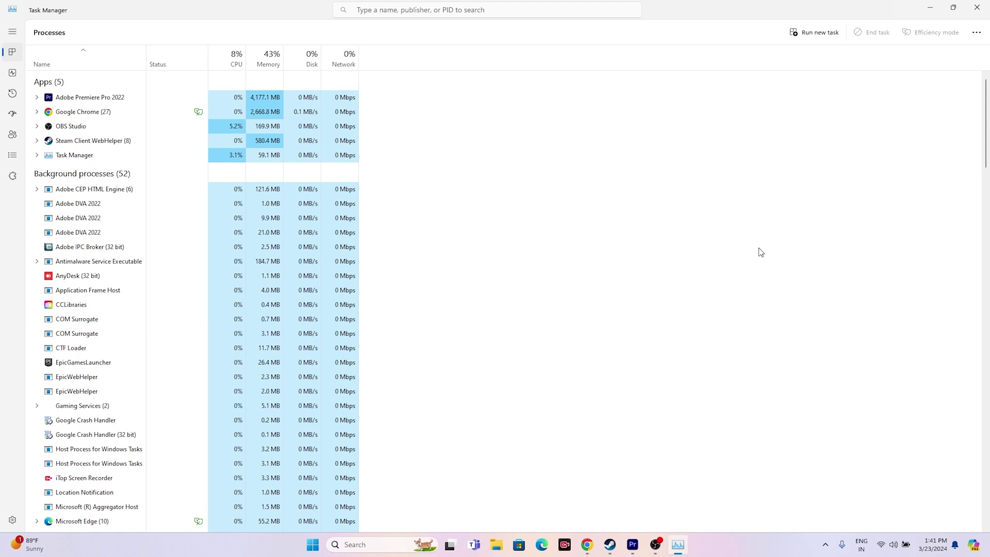
pyautogui.click(974, 12)
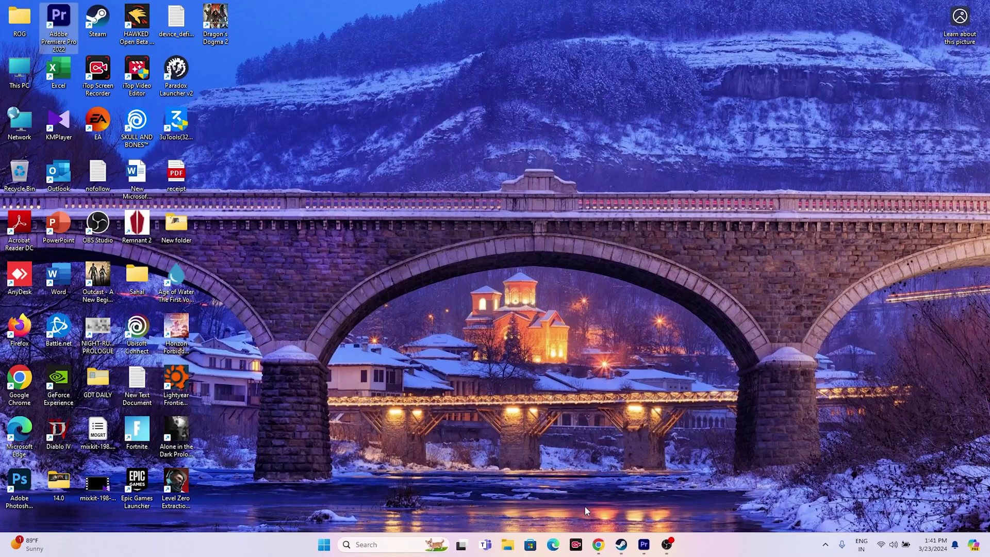
pyautogui.click(614, 545)
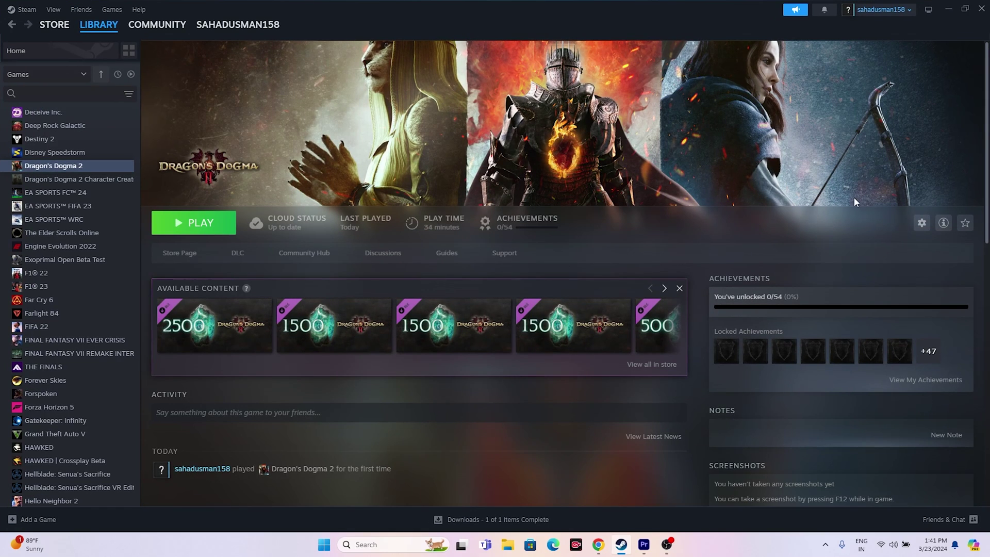
pyautogui.click(947, 13)
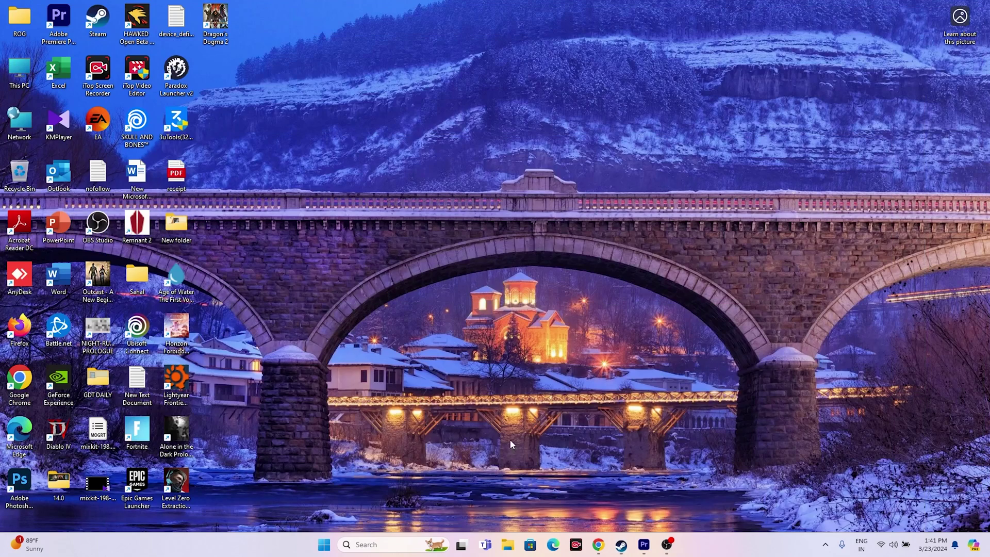
# Search Windows for Graphics settings, open them and start browsing for a desktop app to add to the custom options.
pyautogui.click(379, 546)
pyautogui.write('g')
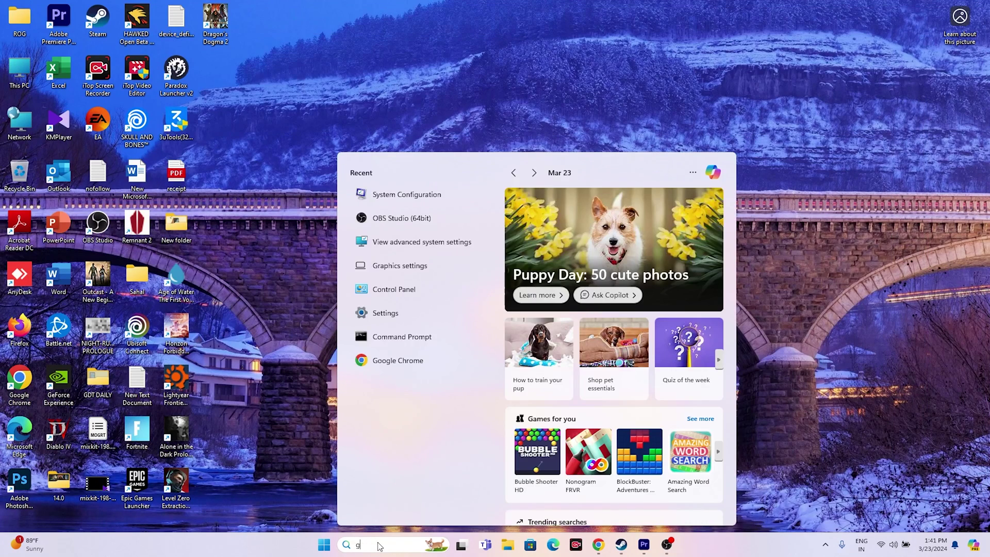
pyautogui.write('raphics')
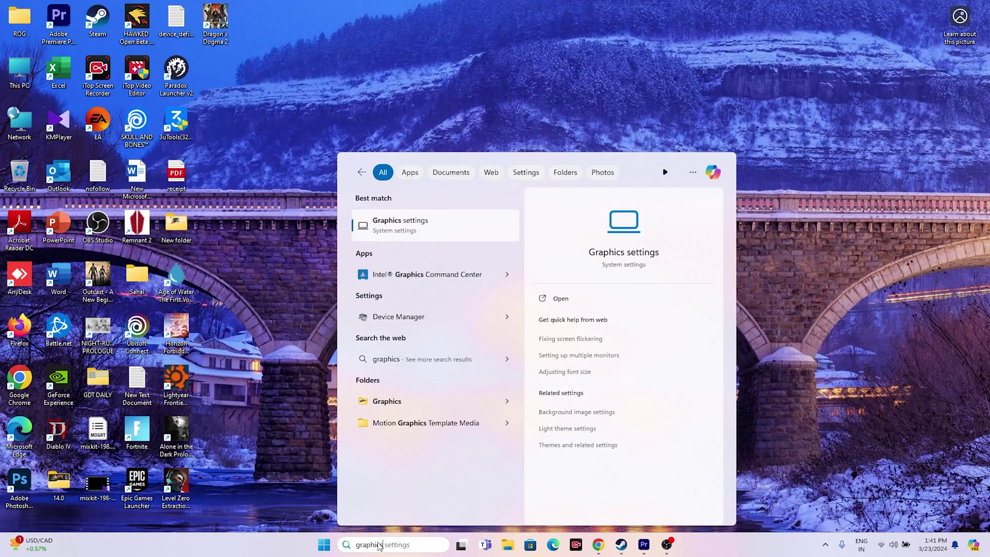
pyautogui.click(397, 227)
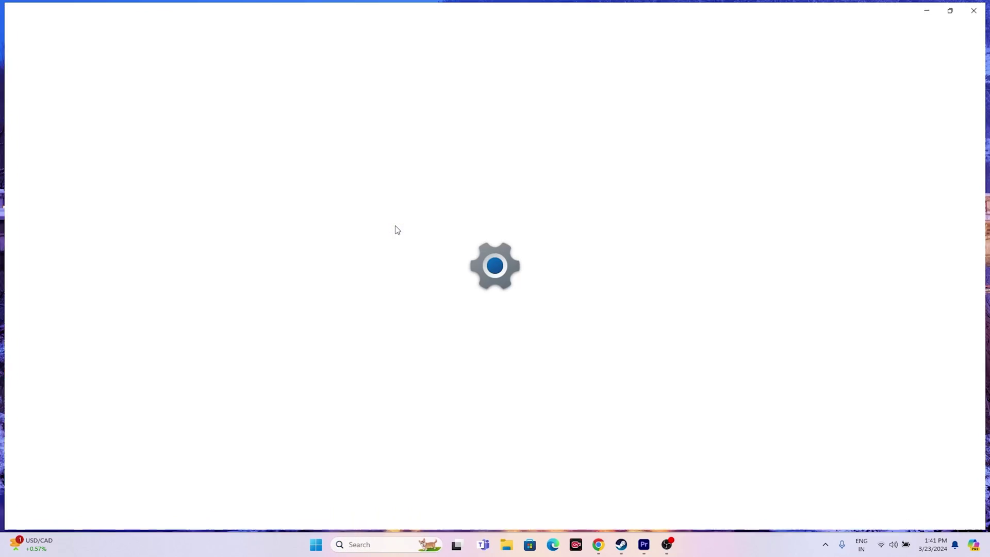
pyautogui.scroll(-3, 747, 287)
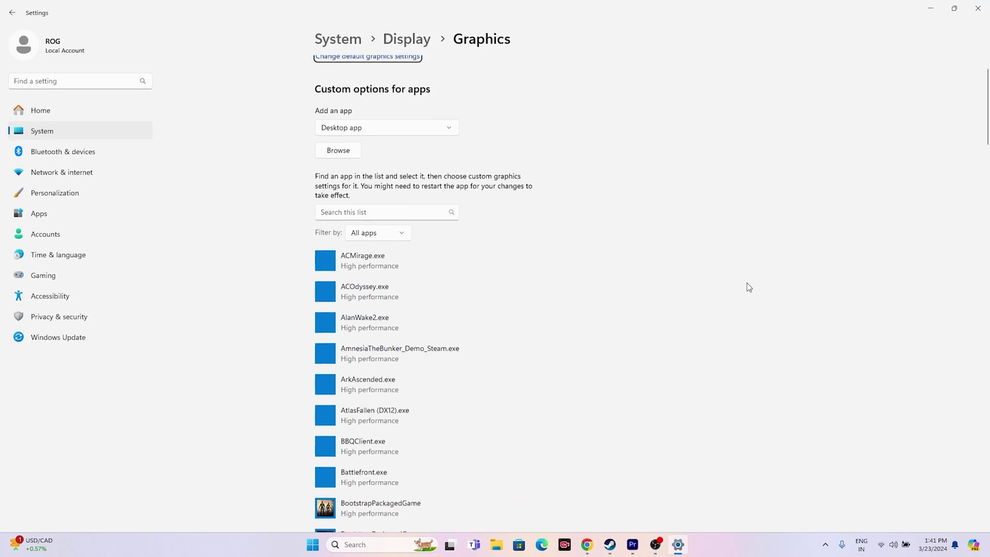
pyautogui.scroll(3, 748, 287)
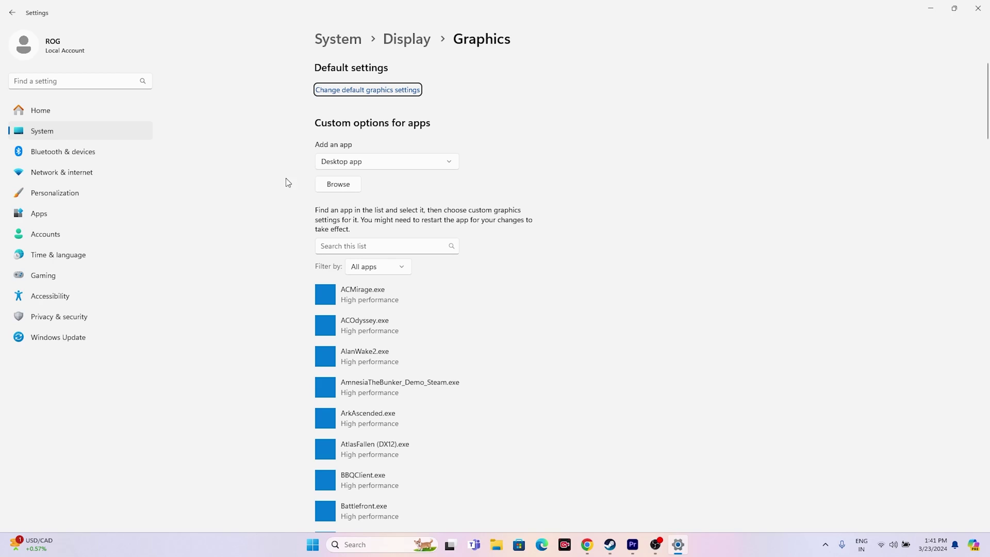
pyautogui.click(333, 188)
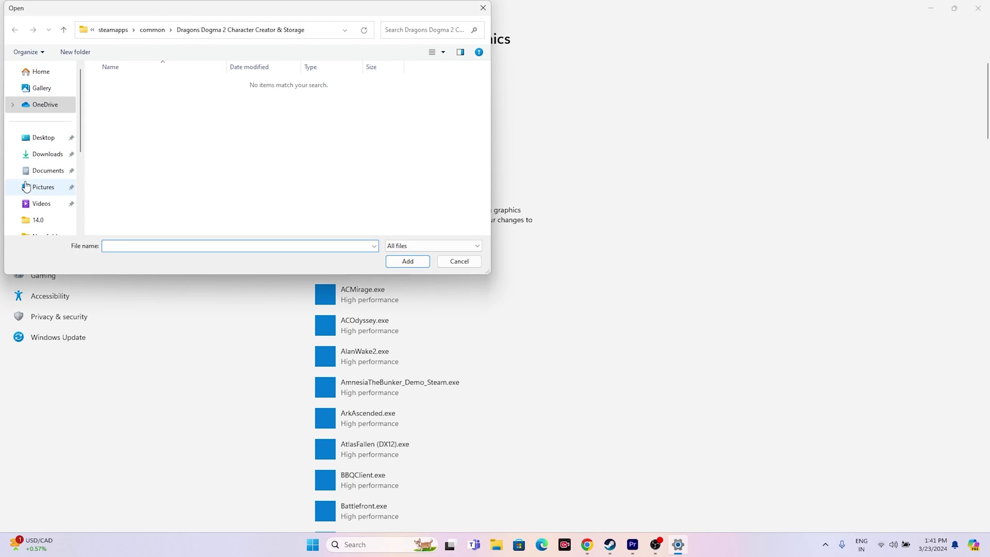
# Browse to the C:\Program Files (x86)\Steam\steamapps\common folder in the file picker.
pyautogui.scroll(-3, 44, 191)
pyautogui.click(44, 216)
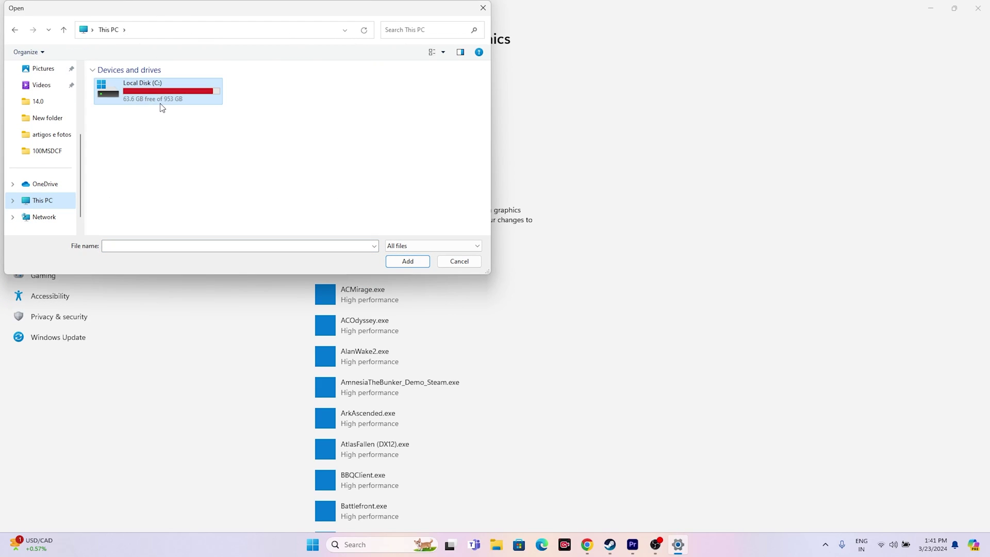
pyautogui.doubleClick(159, 103)
pyautogui.doubleClick(155, 179)
pyautogui.scroll(-5, 153, 157)
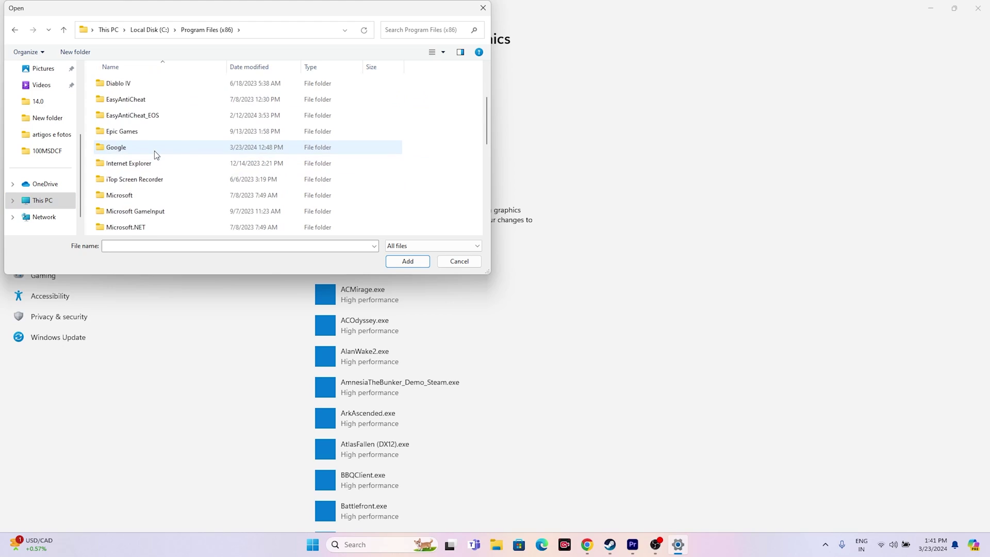
pyautogui.scroll(-1, 156, 154)
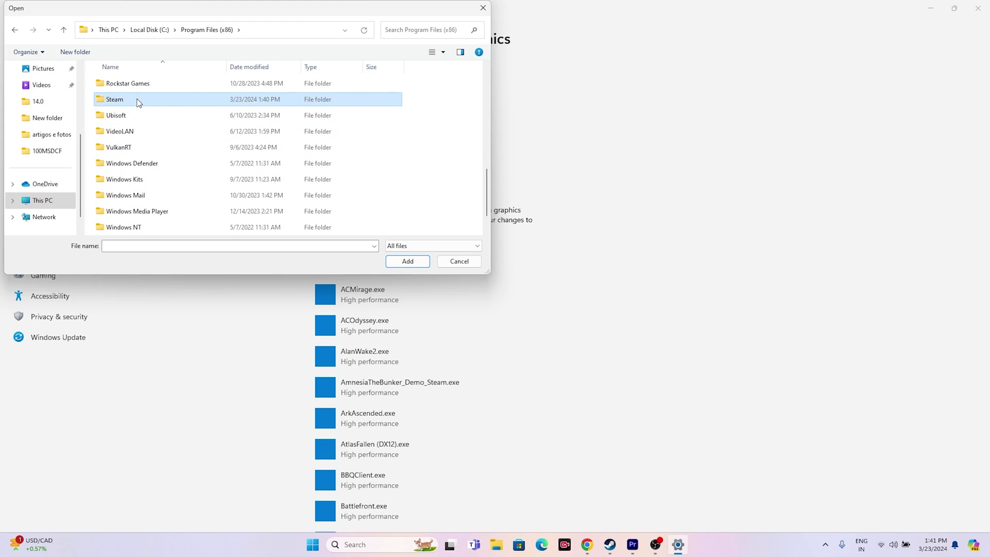
pyautogui.doubleClick(137, 98)
pyautogui.scroll(-3, 148, 136)
pyautogui.scroll(-1, 148, 137)
pyautogui.doubleClick(139, 136)
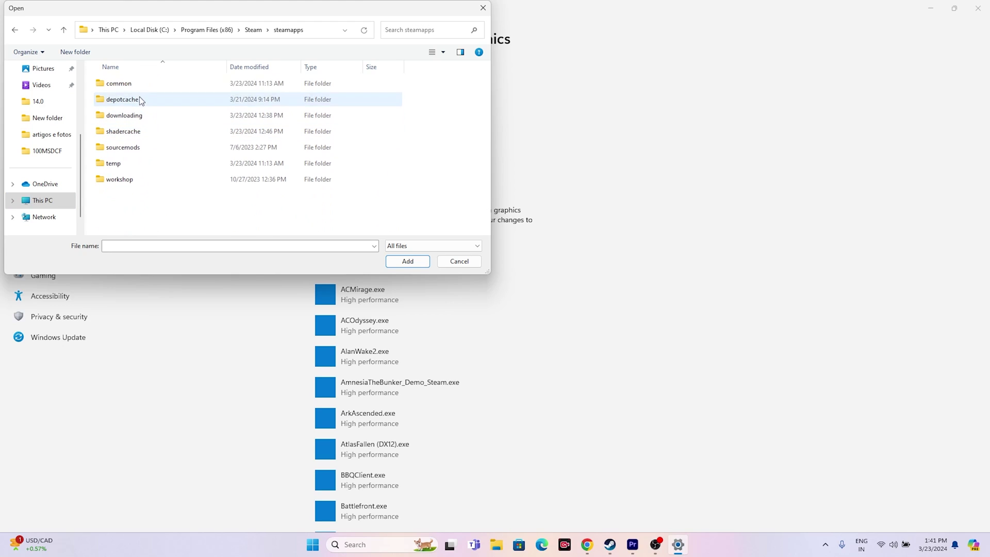
pyautogui.doubleClick(138, 85)
pyautogui.scroll(-3, 169, 160)
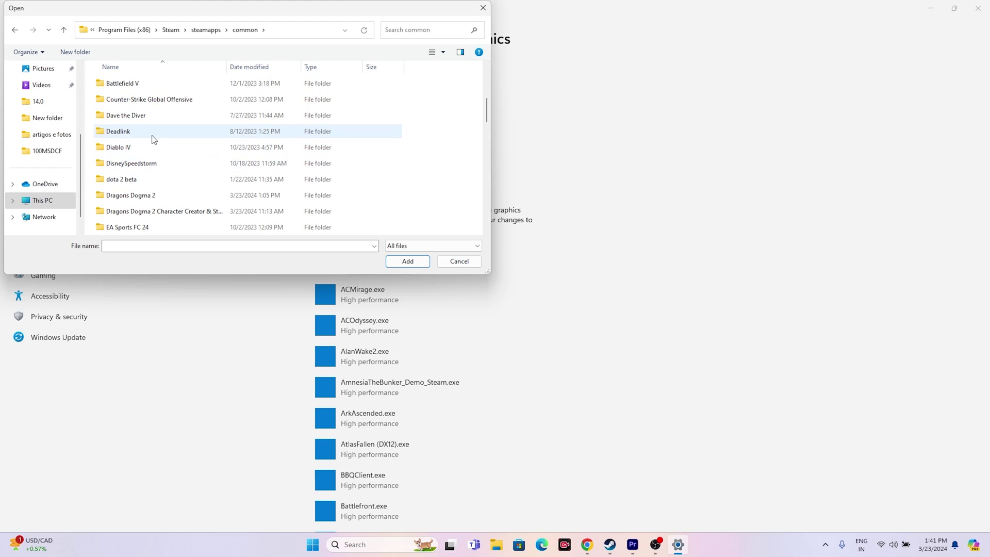
# Add the DD2 application from the Dragons Dogma 2 folder to the custom graphics options.
pyautogui.click(147, 179)
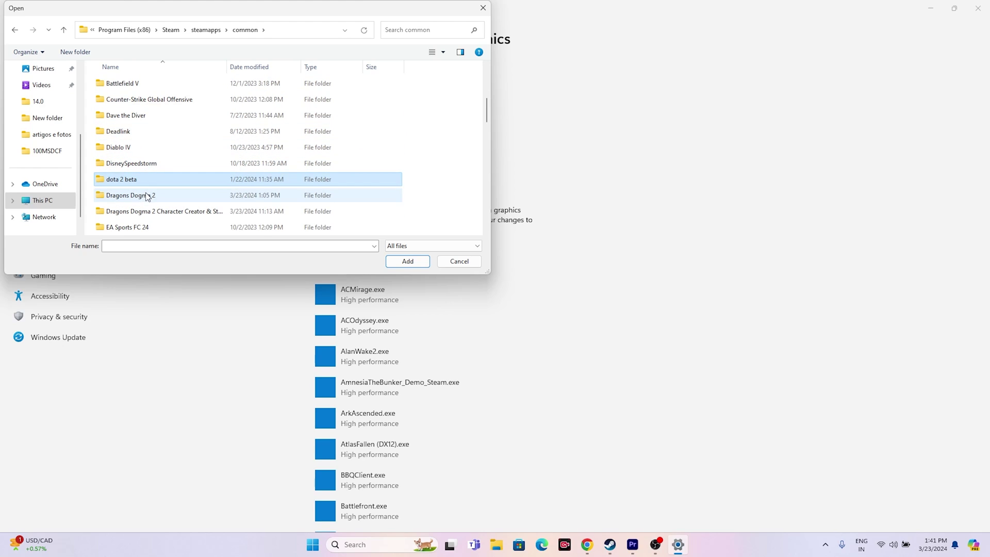
pyautogui.doubleClick(146, 196)
pyautogui.click(133, 116)
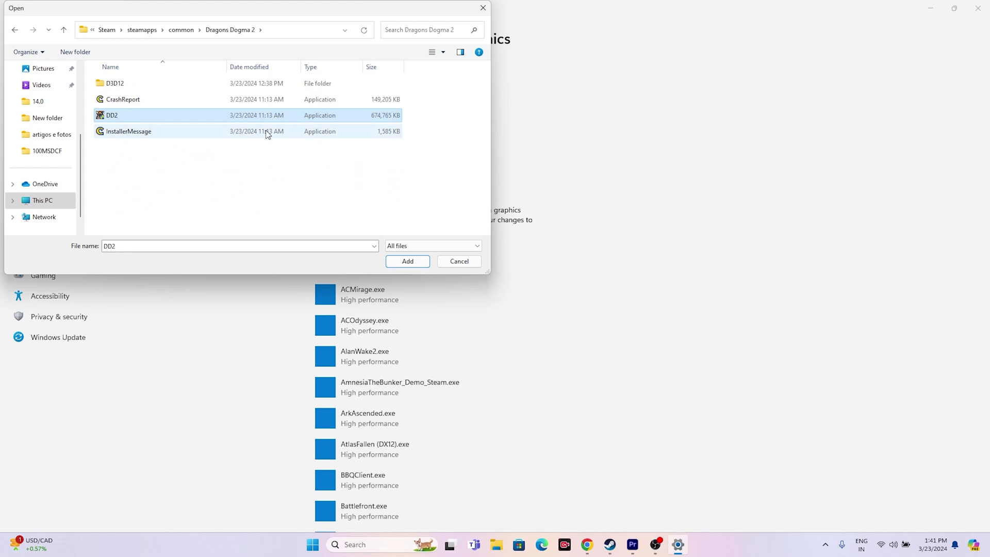
pyautogui.click(424, 258)
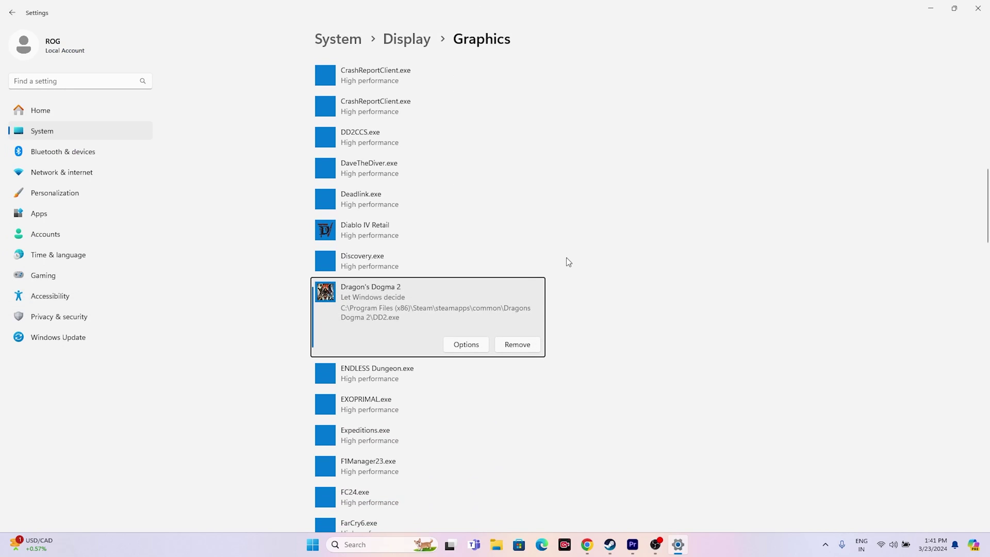
# Set Dragon's Dogma 2's graphics preference to High performance, save it and close Settings.
pyautogui.click(454, 345)
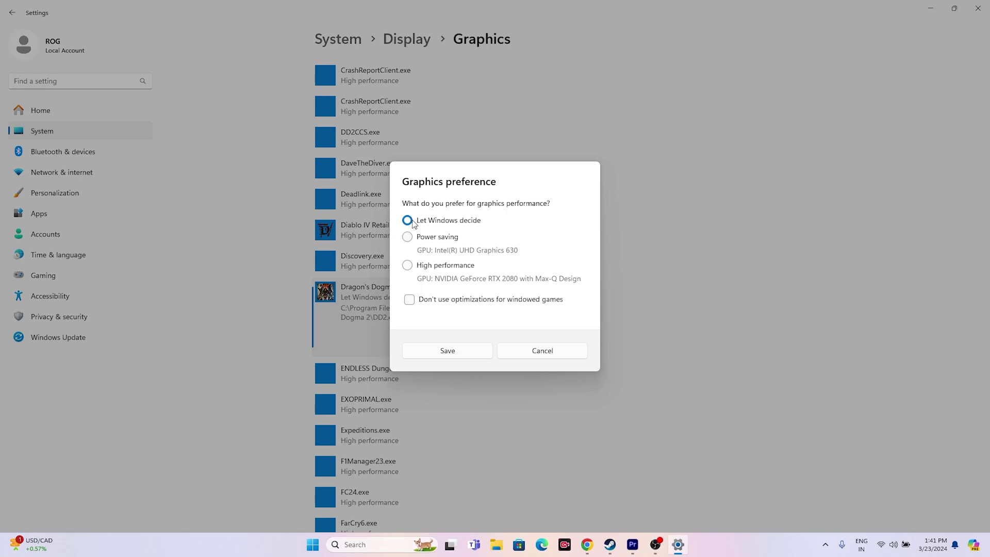
pyautogui.click(408, 266)
pyautogui.click(464, 350)
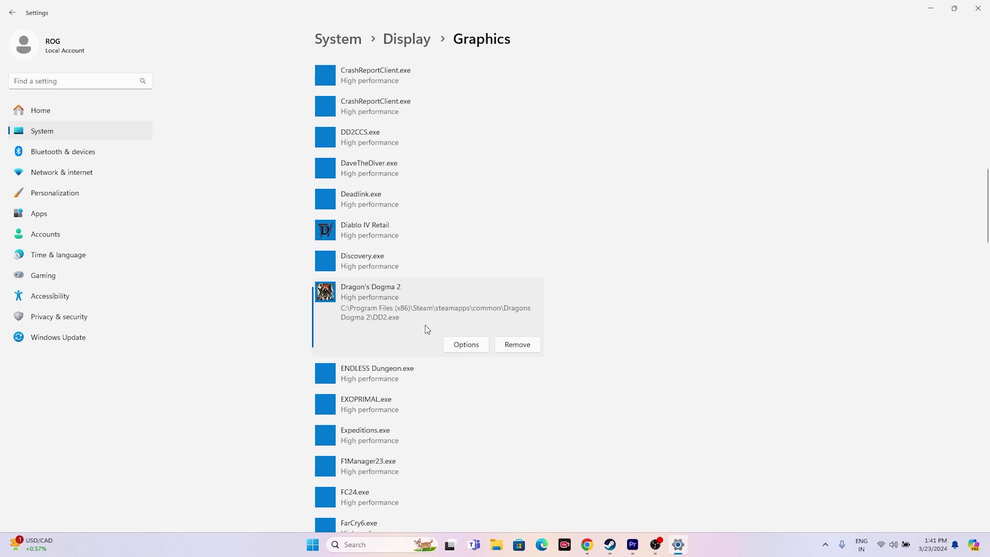
pyautogui.click(978, 8)
pyautogui.click(621, 544)
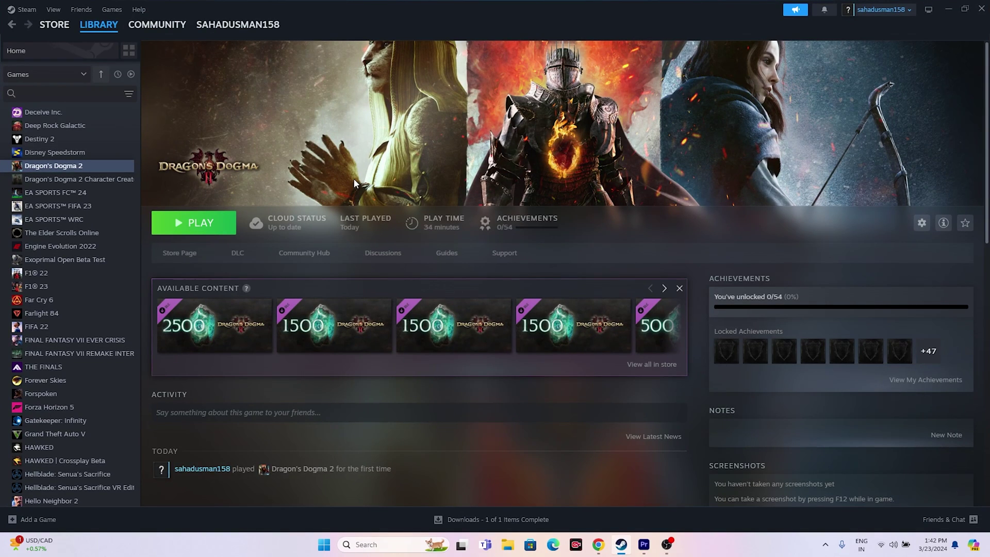
pyautogui.click(947, 10)
# Search Windows for "view" and open View advanced system settings.
pyautogui.click(367, 545)
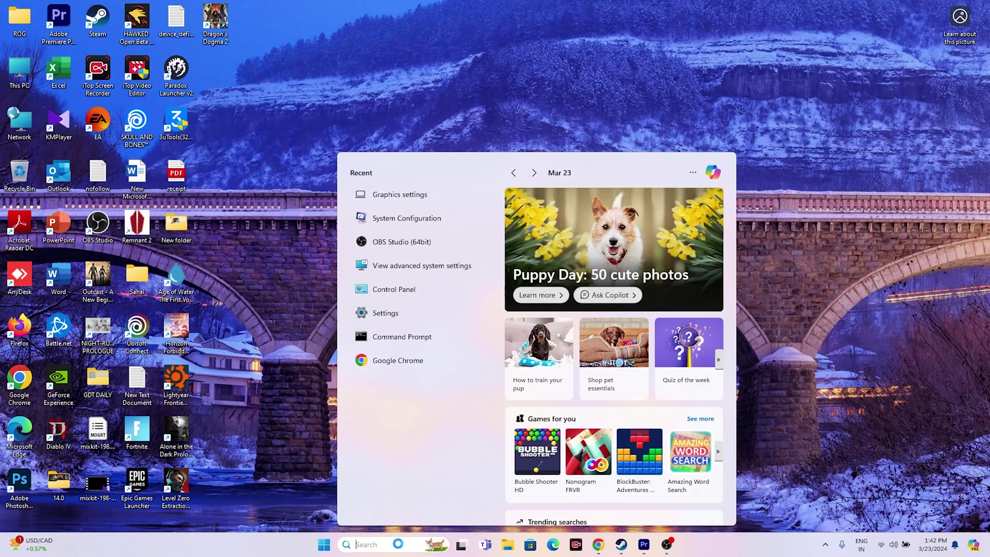
pyautogui.write('i')
pyautogui.press('BackSpace')
pyautogui.write('view')
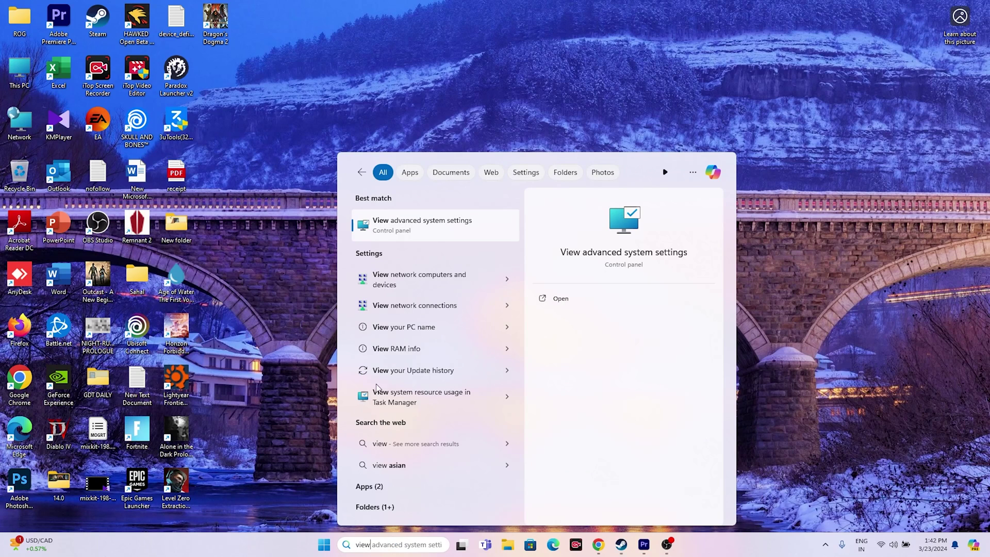
pyautogui.click(397, 224)
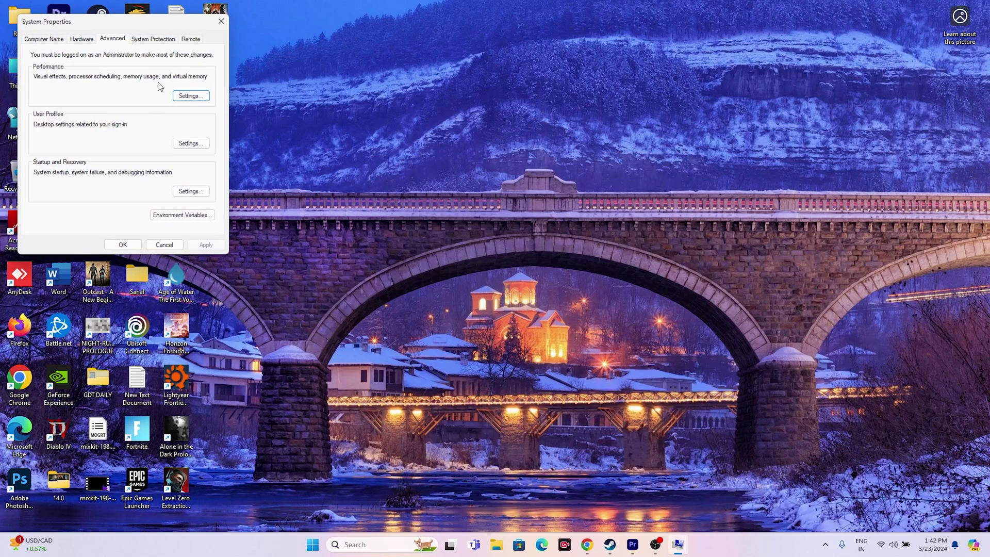
# Open the virtual memory settings from the advanced performance options and choose a custom paging file size for drive C:.
pyautogui.click(190, 96)
pyautogui.click(100, 80)
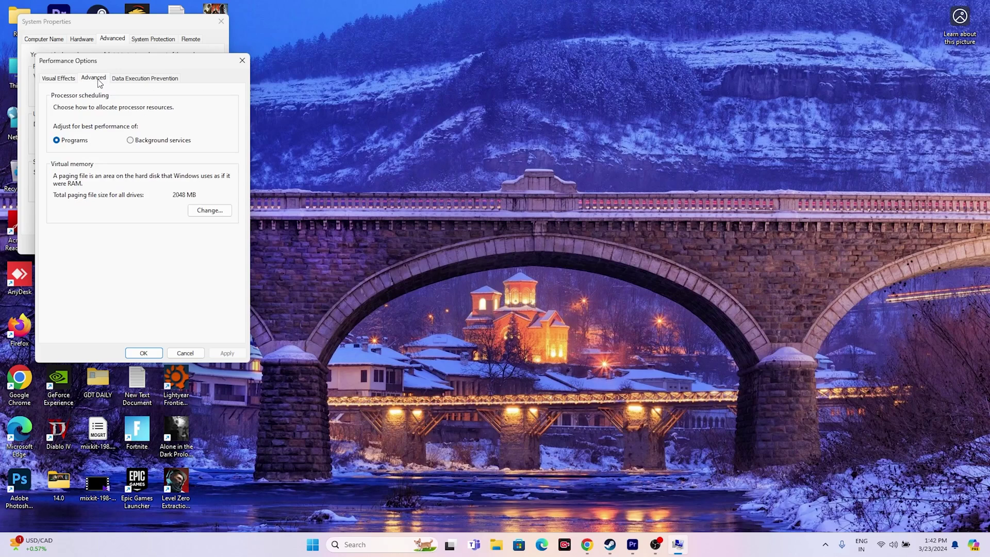
pyautogui.click(209, 210)
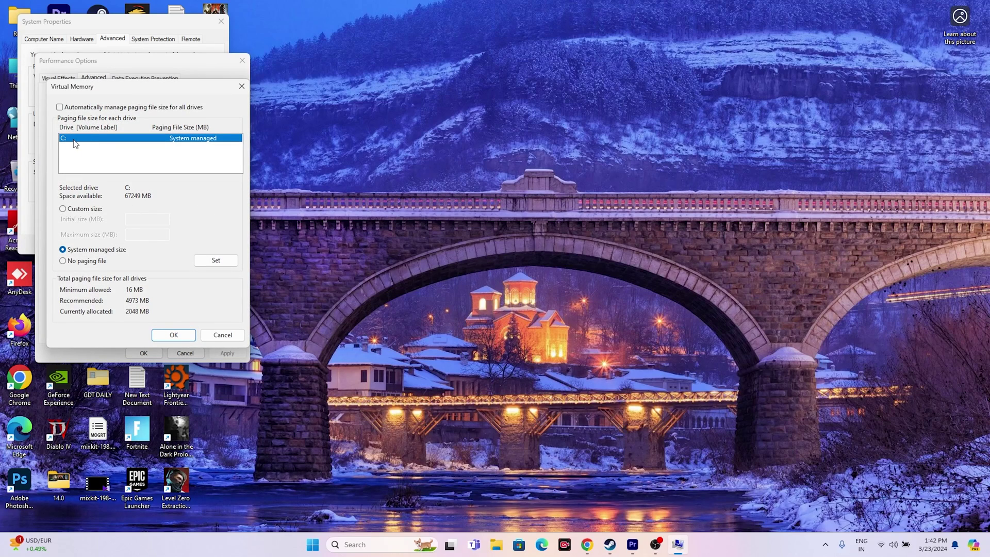
pyautogui.click(63, 209)
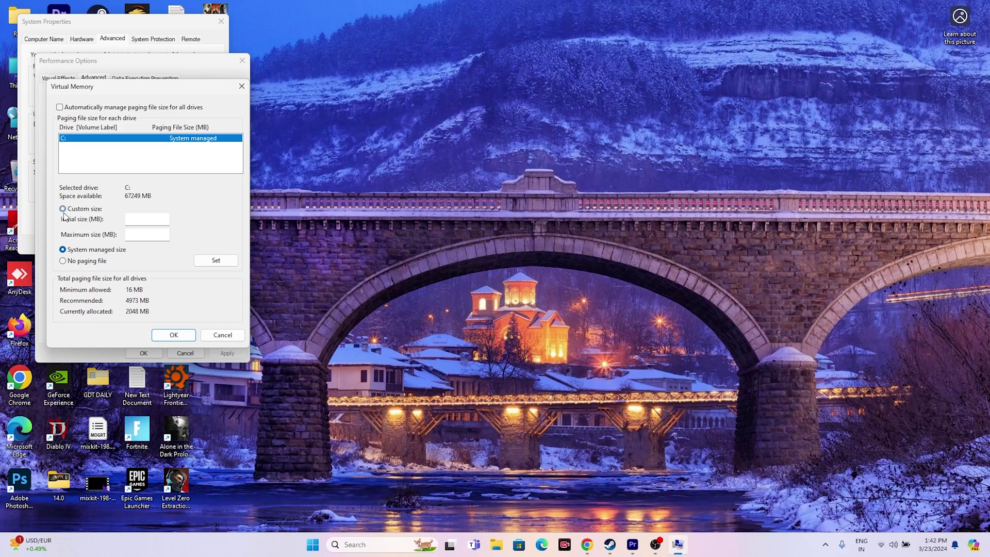
pyautogui.click(144, 219)
# Search Windows for the Calculator app and open it beside the virtual memory settings.
pyautogui.click(371, 544)
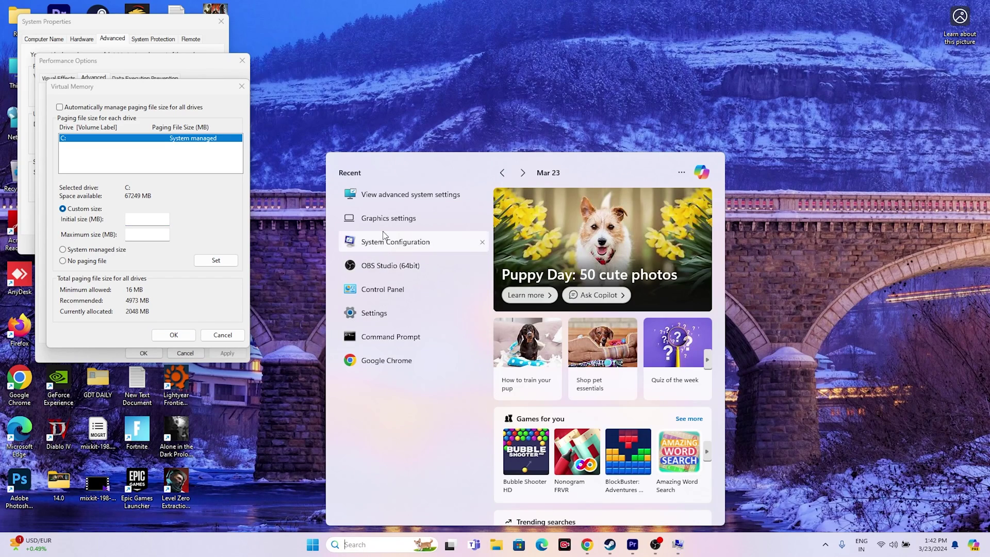
pyautogui.write('ca')
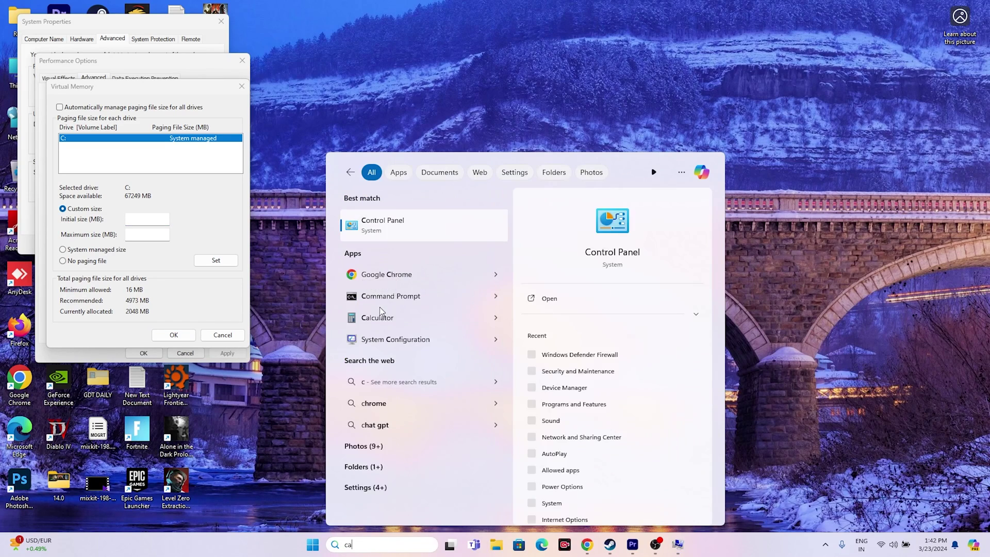
pyautogui.write('lcul')
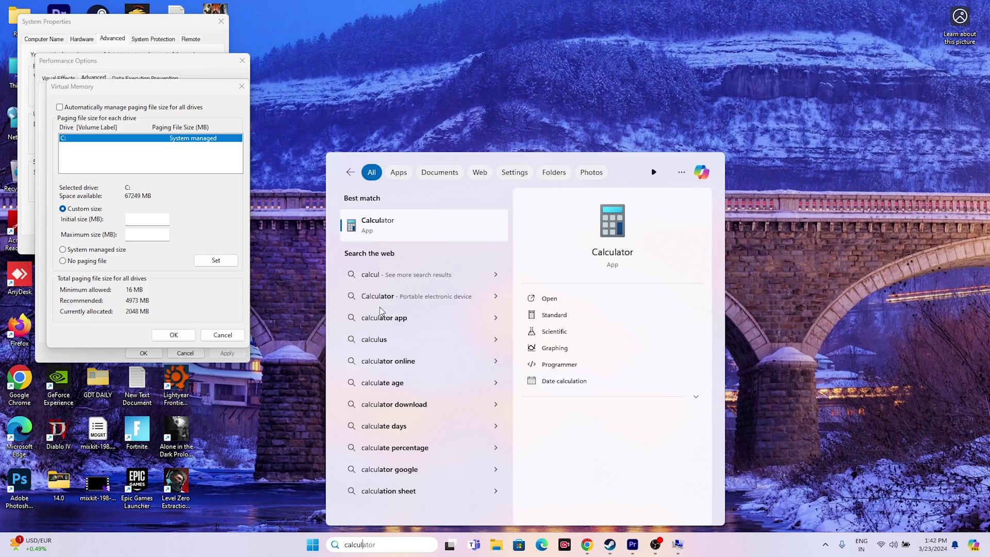
pyautogui.click(390, 220)
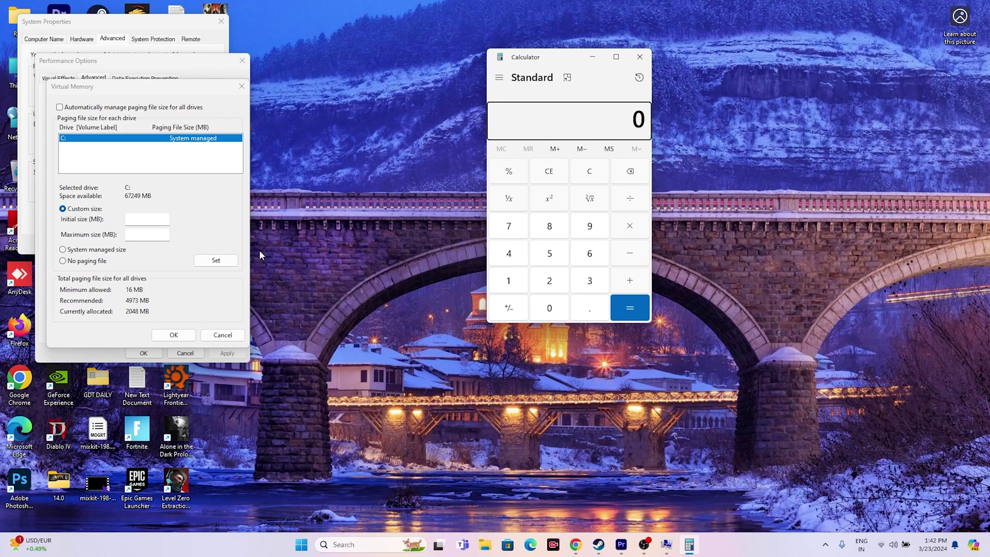
# Open Windows Settings from the recent items in Windows search.
pyautogui.click(361, 545)
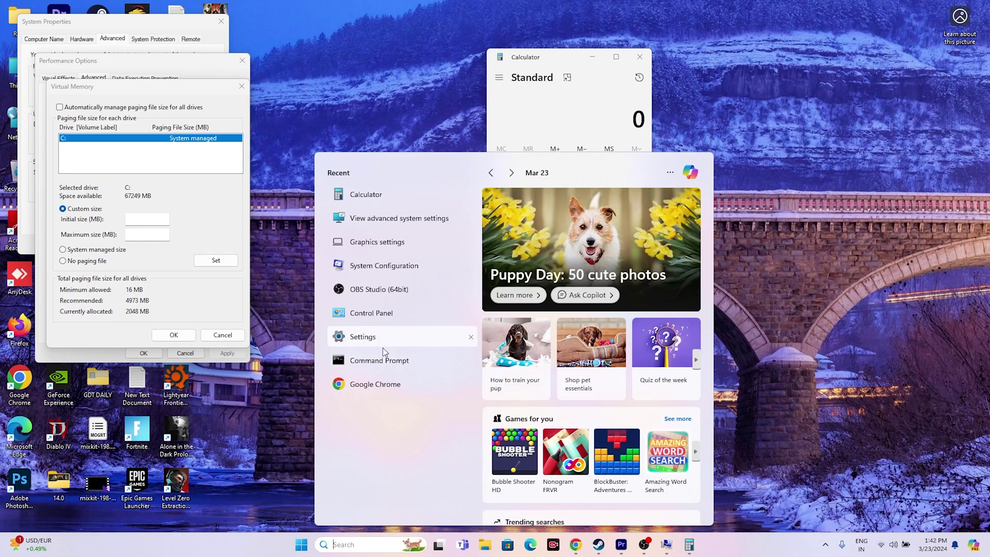
pyautogui.click(796, 355)
pyautogui.click(358, 544)
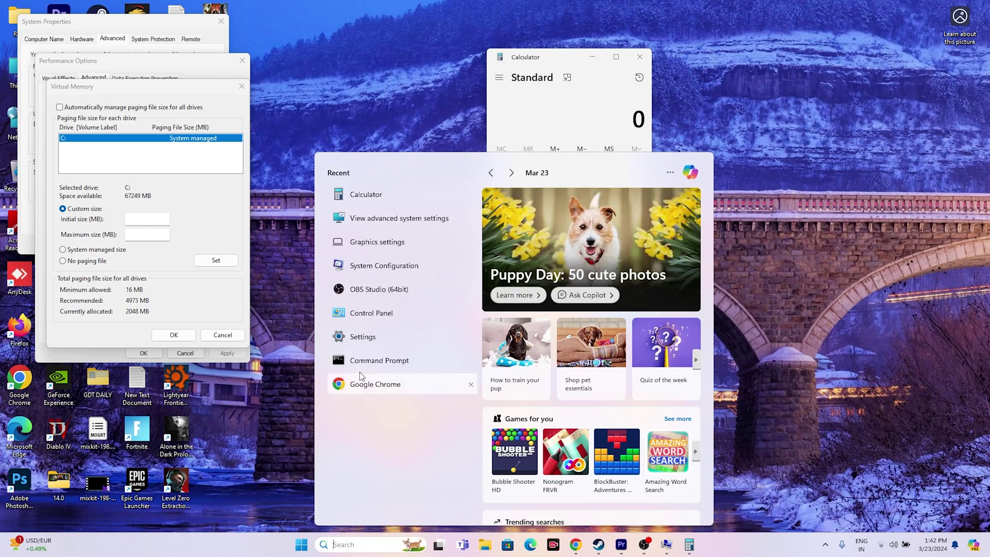
pyautogui.click(367, 341)
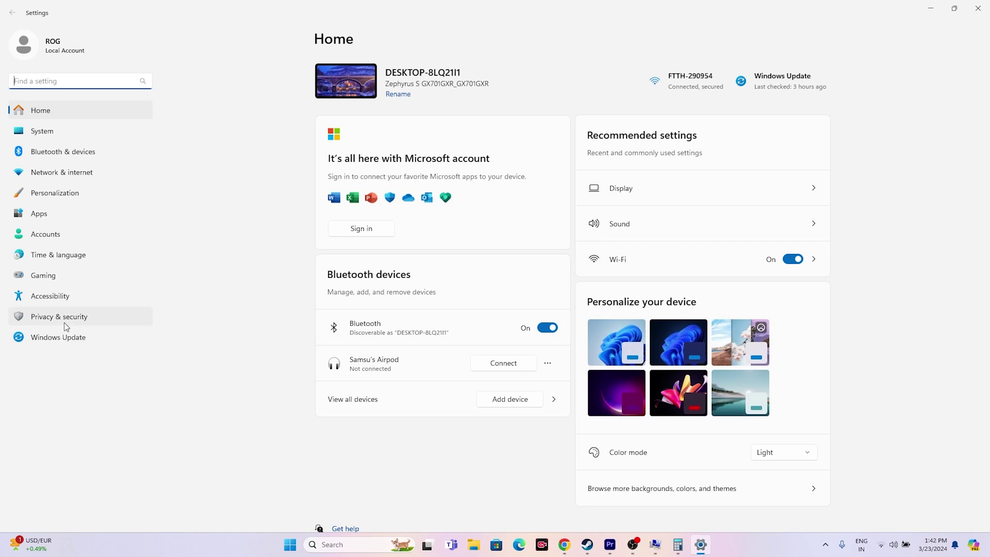
# Look through the Windows Update, Privacy & security, Time & language and Windows Security pages for the device specifications.
pyautogui.click(64, 342)
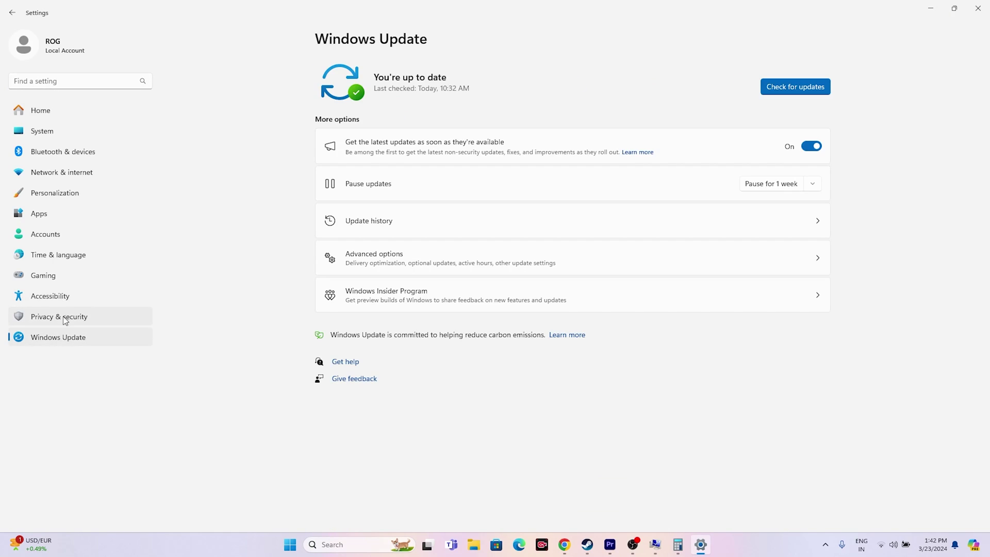
pyautogui.click(66, 321)
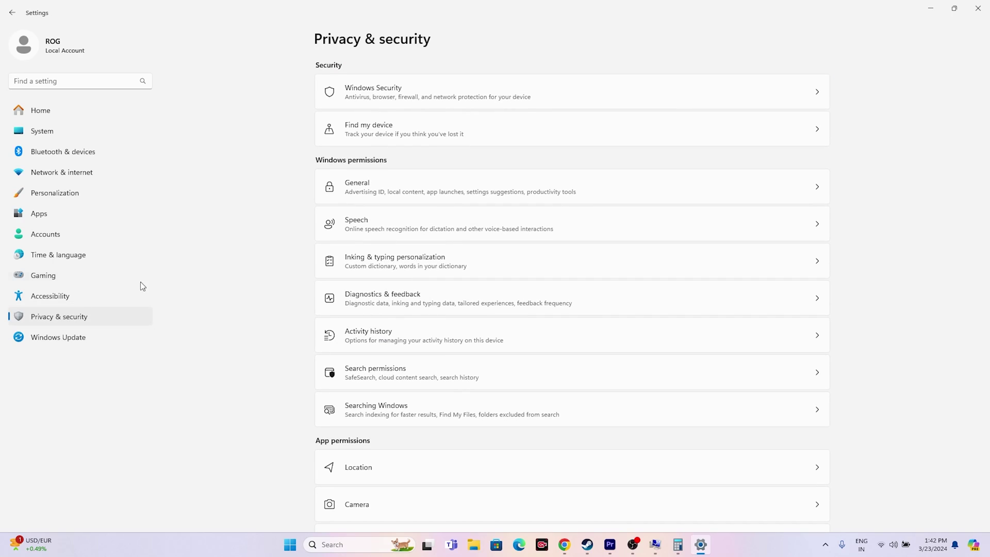
pyautogui.scroll(-10, 534, 284)
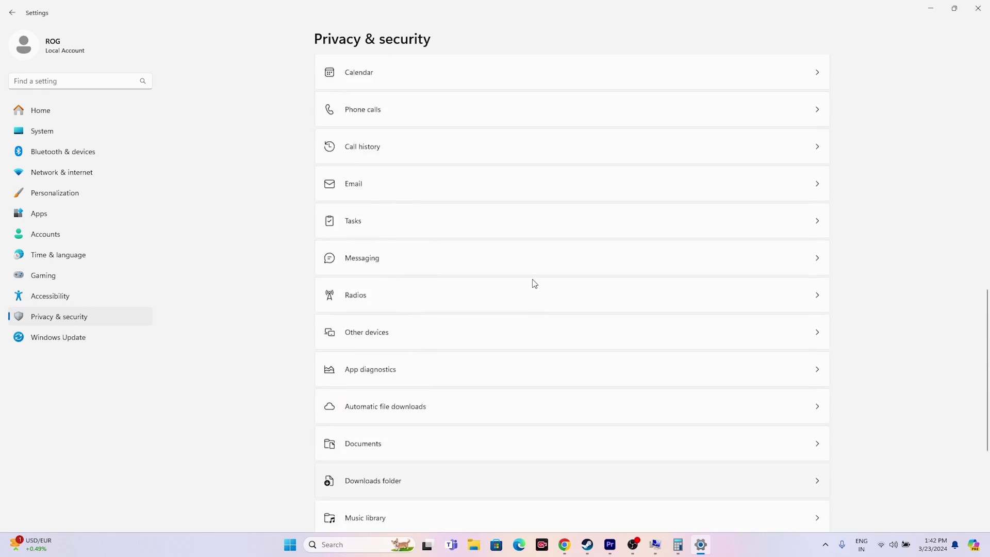
pyautogui.scroll(10, 533, 283)
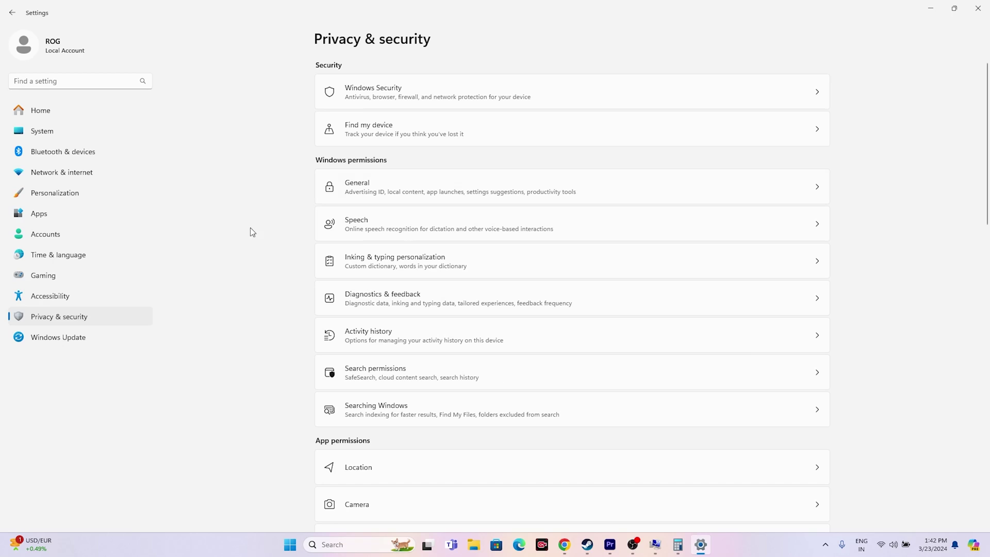
pyautogui.click(63, 256)
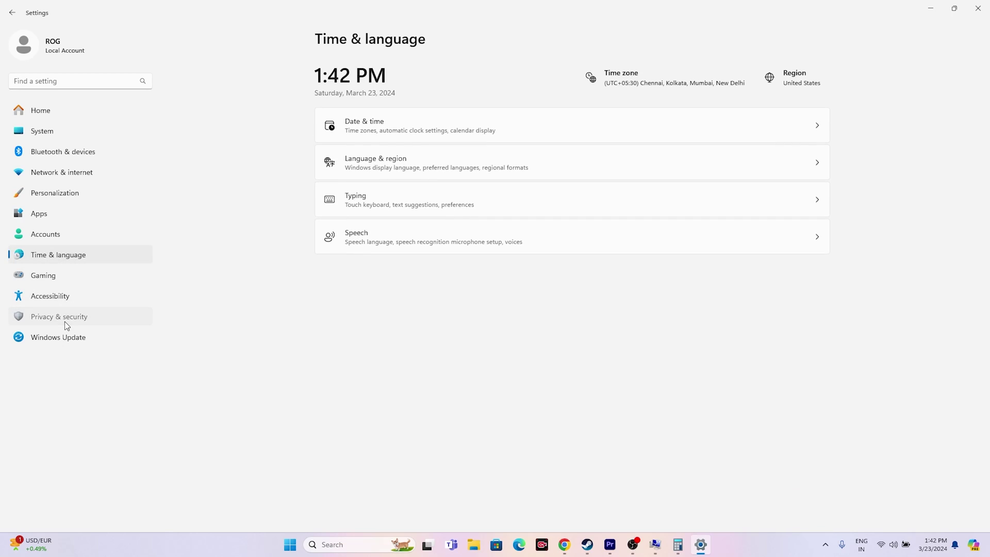
pyautogui.click(64, 321)
pyautogui.click(486, 86)
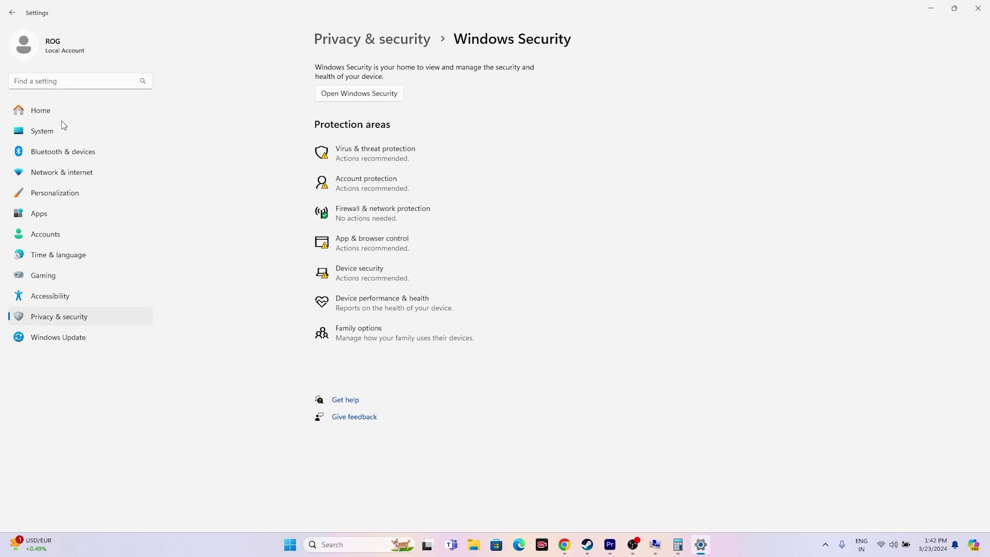
pyautogui.click(61, 114)
# Open the About page in the System settings to check the installed RAM.
pyautogui.click(60, 132)
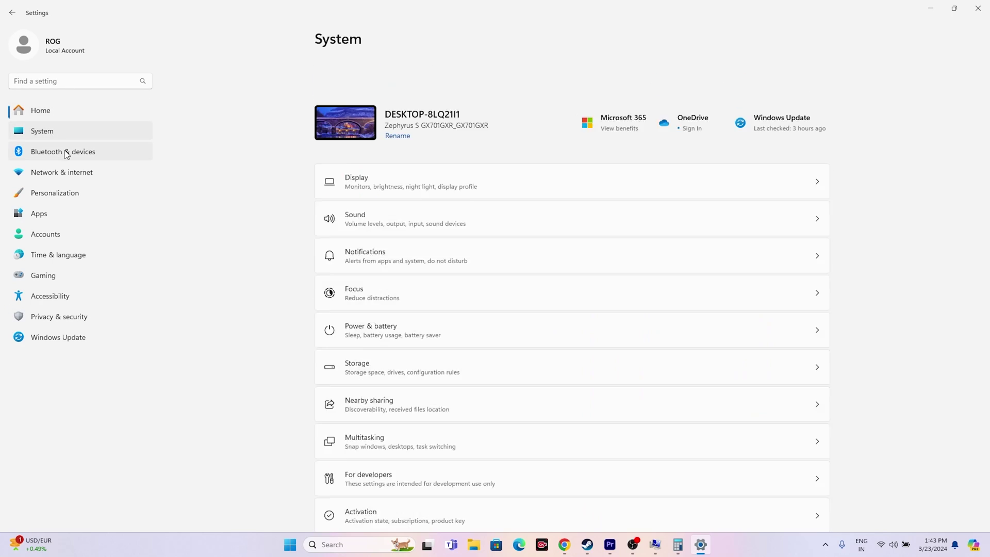
pyautogui.scroll(-5, 608, 188)
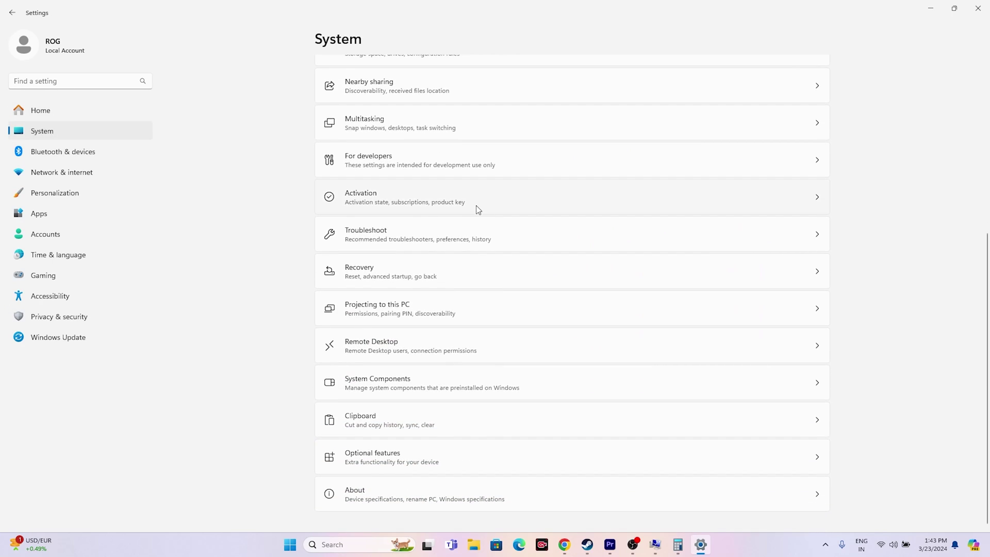
pyautogui.scroll(5, 166, 287)
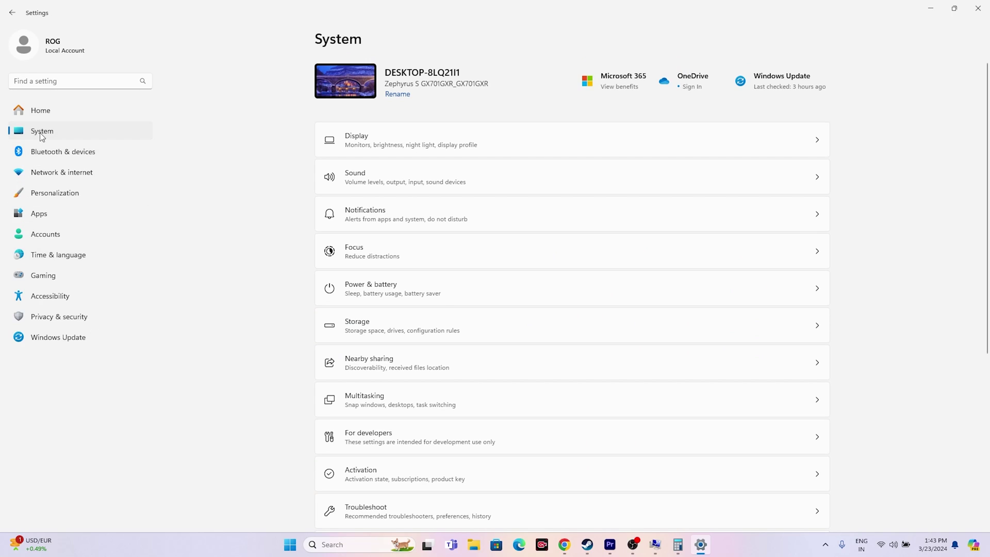
pyautogui.scroll(-5, 436, 198)
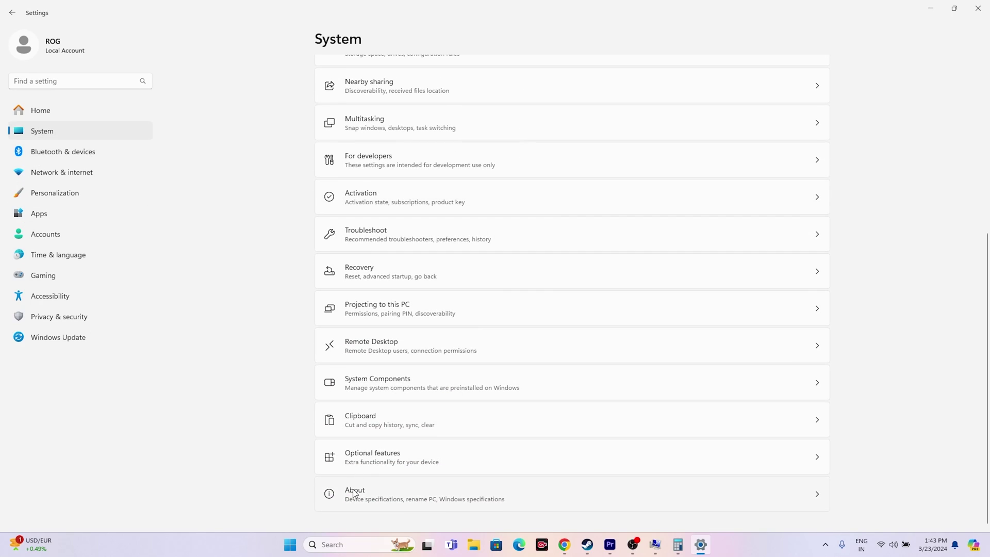
pyautogui.click(355, 493)
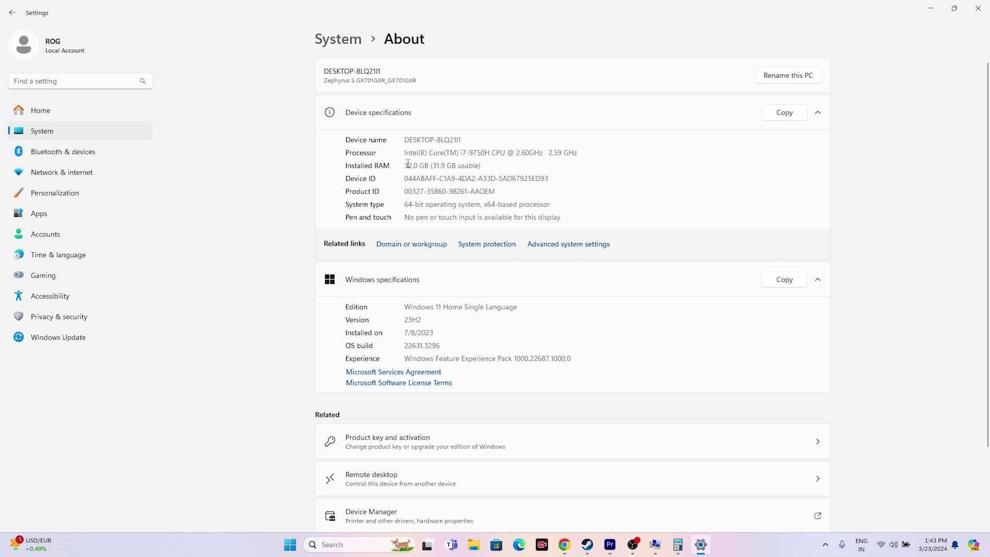
# Convert the installed RAM to megabytes in Calculator by multiplying 32 by 1024.
pyautogui.moveTo(408, 164)
pyautogui.mouseDown()
pyautogui.moveTo(479, 165)
pyautogui.moveTo(401, 166)
pyautogui.mouseUp()
pyautogui.click(580, 176)
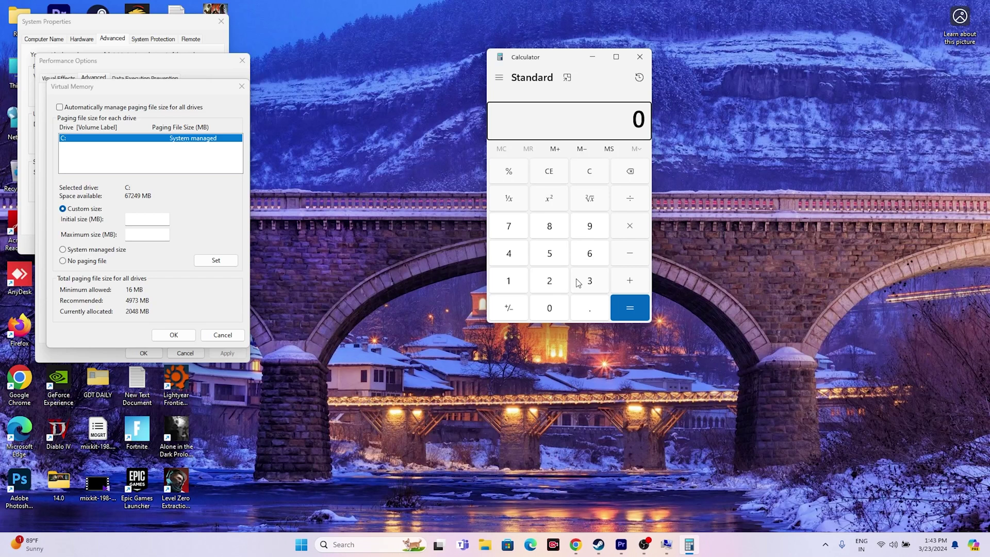
pyautogui.click(576, 283)
pyautogui.click(553, 284)
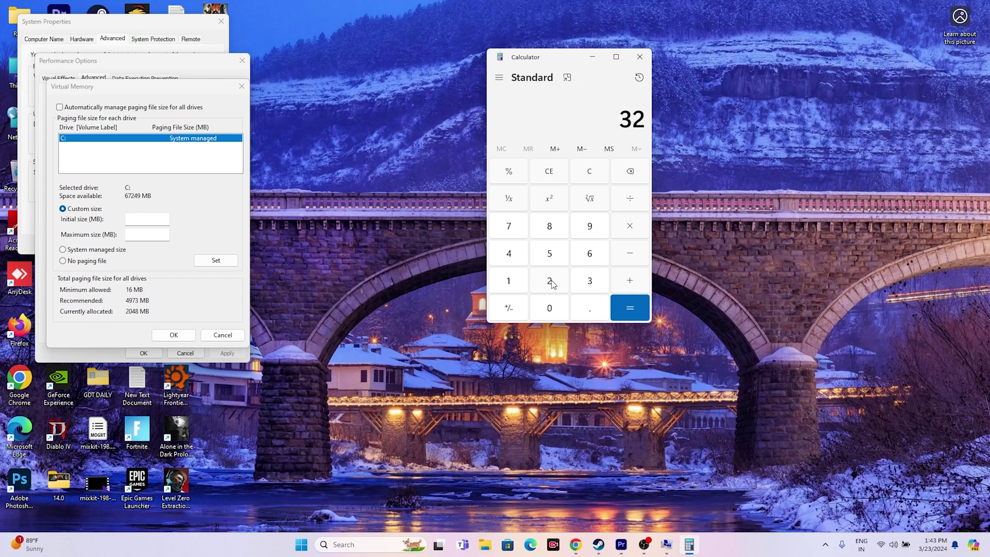
pyautogui.click(636, 234)
pyautogui.click(525, 282)
pyautogui.click(549, 308)
pyautogui.click(549, 281)
pyautogui.click(508, 253)
pyautogui.click(630, 308)
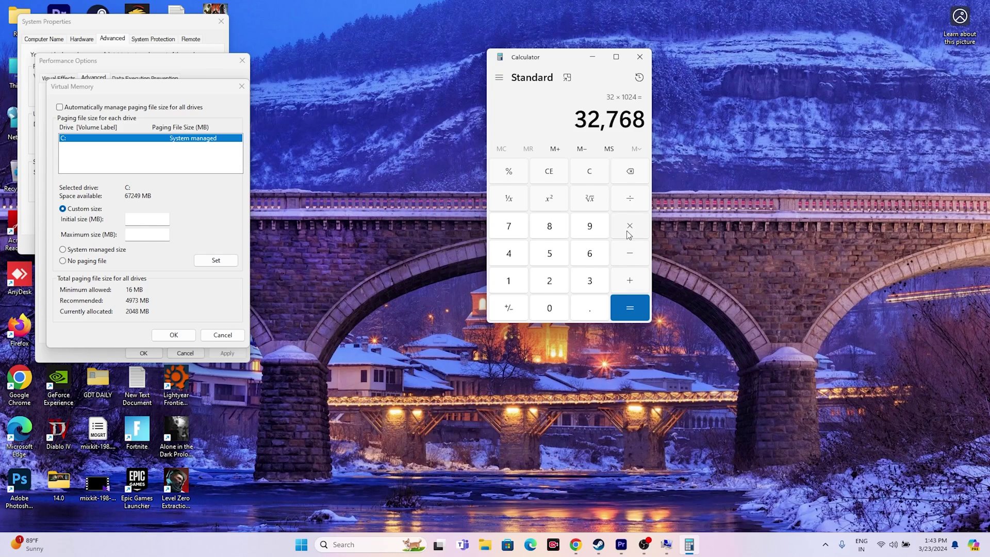
# Multiply the converted RAM amount by 1.5 in Calculator to work out the initial paging file size.
pyautogui.click(628, 235)
pyautogui.click(513, 279)
pyautogui.click(584, 308)
pyautogui.click(551, 253)
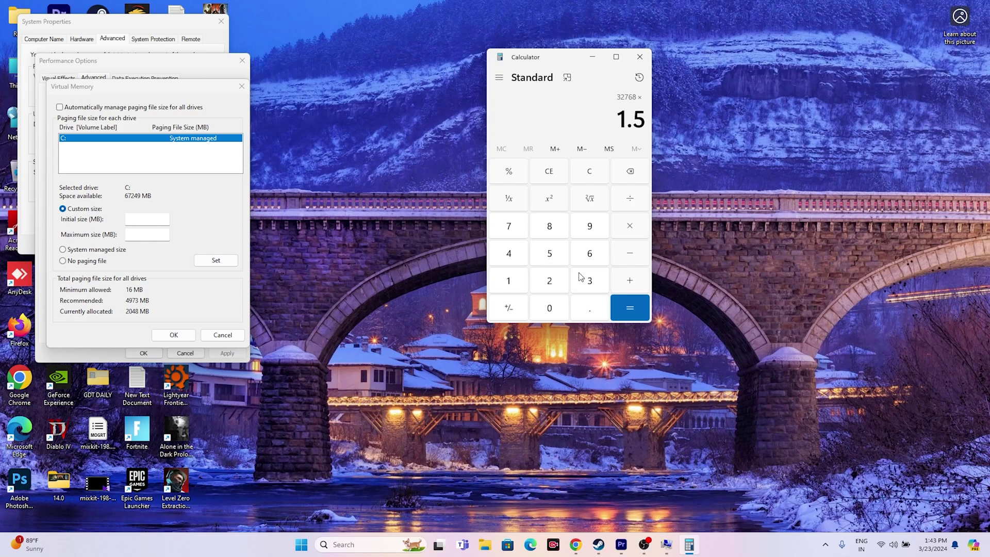
pyautogui.click(629, 307)
# Copy the Calculator result into the virtual memory settings as the initial size of 49,152 MB.
pyautogui.moveTo(583, 119)
pyautogui.mouseDown()
pyautogui.moveTo(644, 123)
pyautogui.moveTo(573, 125)
pyautogui.mouseUp()
pyautogui.press('super+c')
pyautogui.rightClick(594, 120)
pyautogui.click(616, 128)
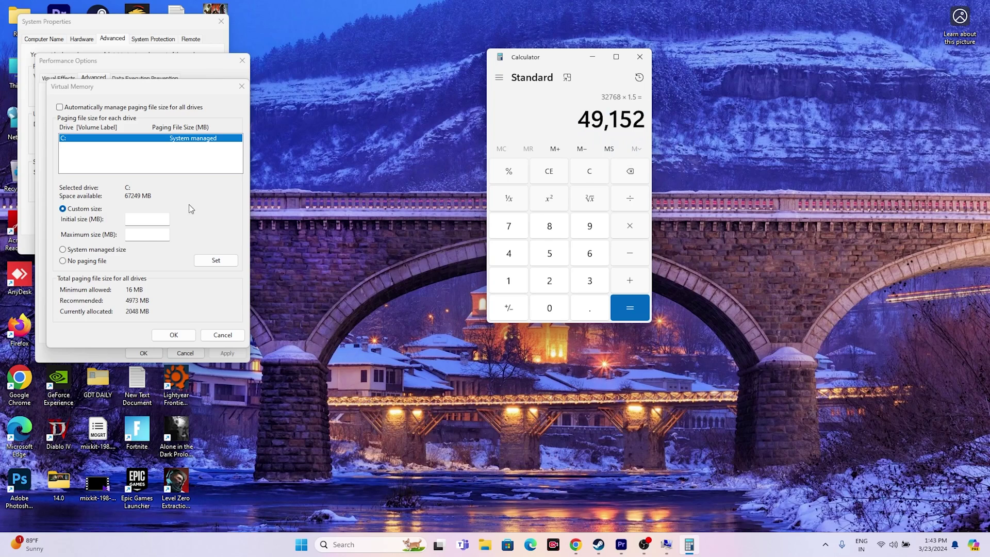
pyautogui.rightClick(145, 218)
pyautogui.click(171, 262)
pyautogui.press('Tab')
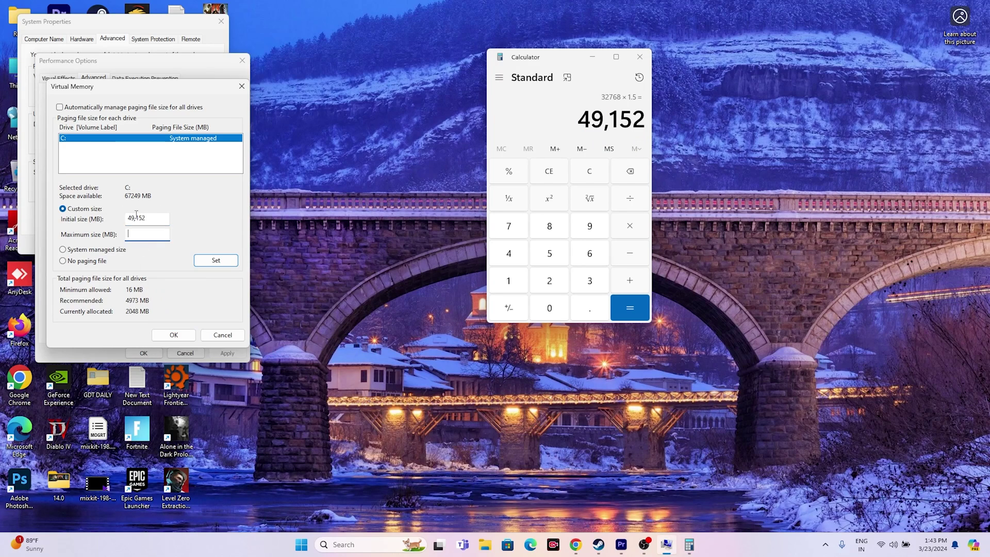
# Clear Calculator and compute 32 × 1024 × 3 for the maximum paging file size.
pyautogui.click(556, 170)
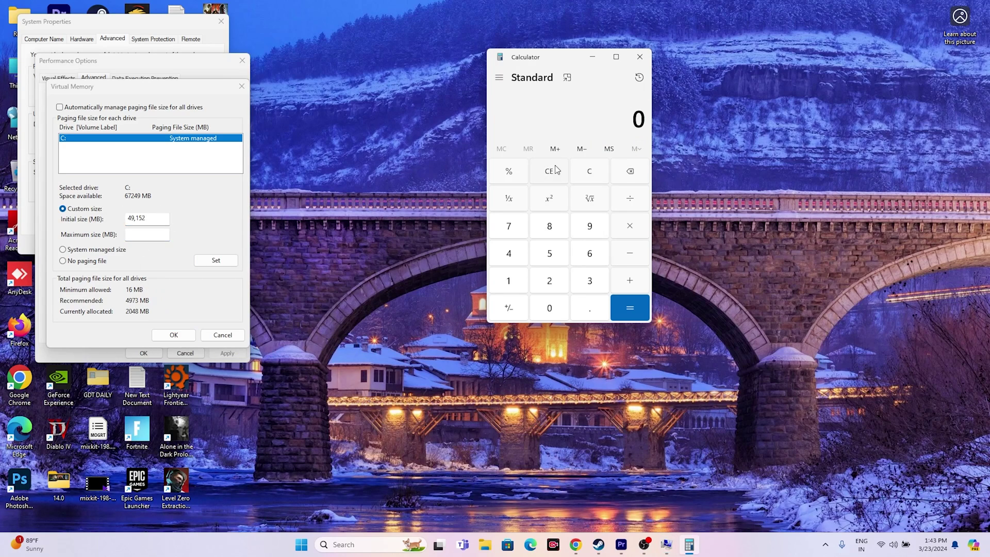
pyautogui.click(588, 280)
pyautogui.click(549, 281)
pyautogui.click(630, 226)
pyautogui.click(508, 281)
pyautogui.click(549, 308)
pyautogui.click(549, 280)
pyautogui.click(508, 253)
pyautogui.click(629, 307)
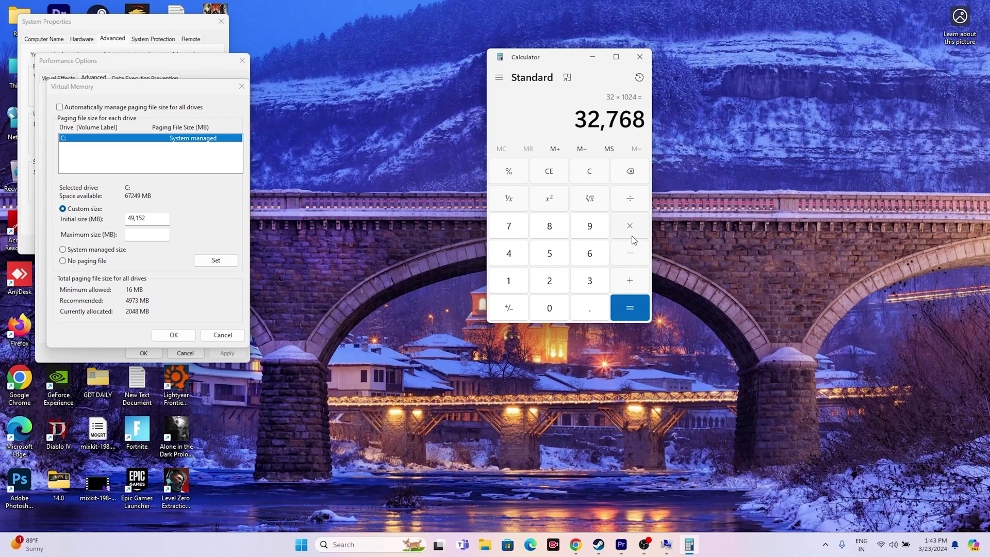
pyautogui.click(630, 226)
pyautogui.click(589, 280)
pyautogui.click(629, 308)
# Copy the new Calculator result into the virtual memory settings as the maximum size of 98,304 MB.
pyautogui.moveTo(582, 124); pyautogui.dragTo(643, 121)
pyautogui.press('super+c')
pyautogui.rightClick(634, 123)
pyautogui.click(652, 130)
pyautogui.click(151, 234)
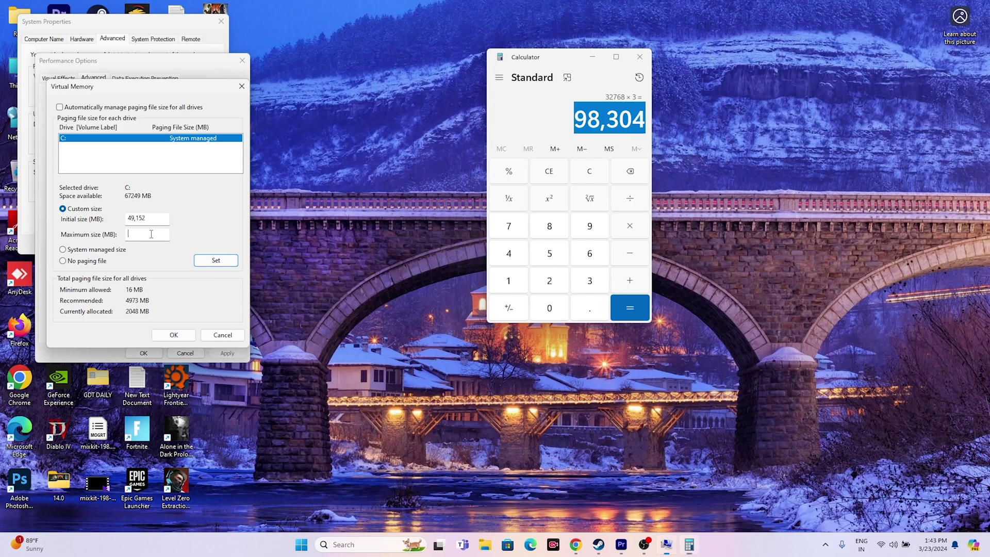
pyautogui.rightClick(151, 234)
pyautogui.click(164, 276)
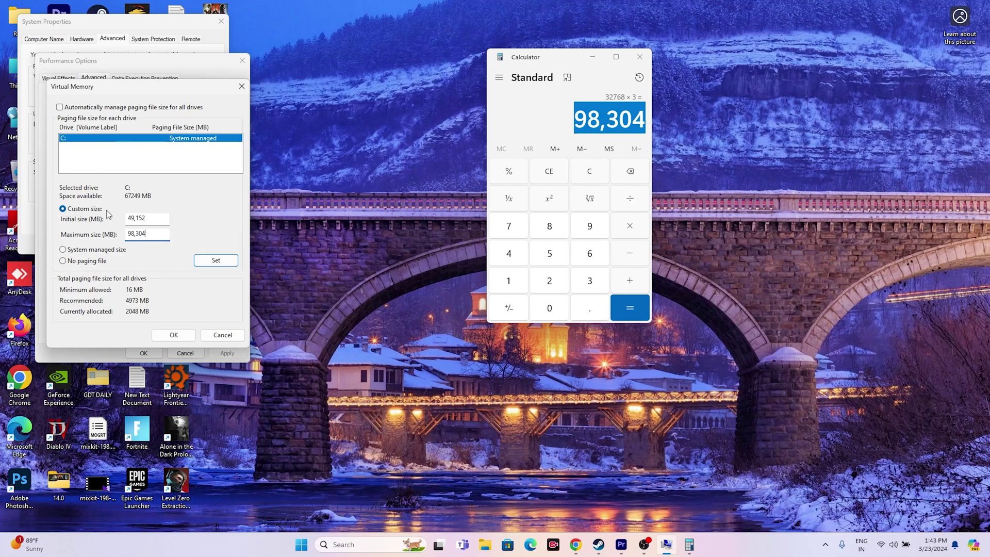
# Confirm the virtual memory and performance settings, and close System Properties and Calculator.
pyautogui.click(173, 335)
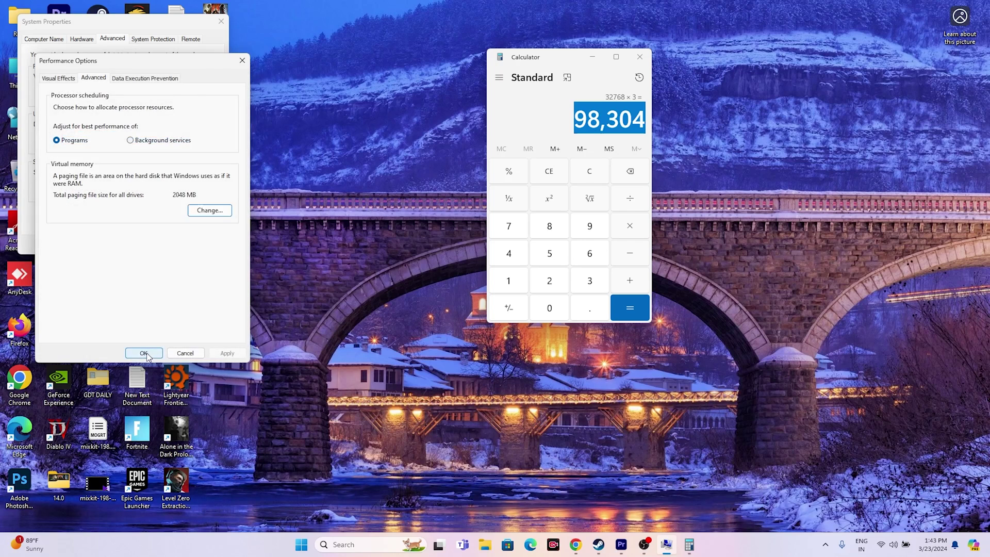
pyautogui.click(143, 353)
pyautogui.click(221, 21)
pyautogui.click(639, 57)
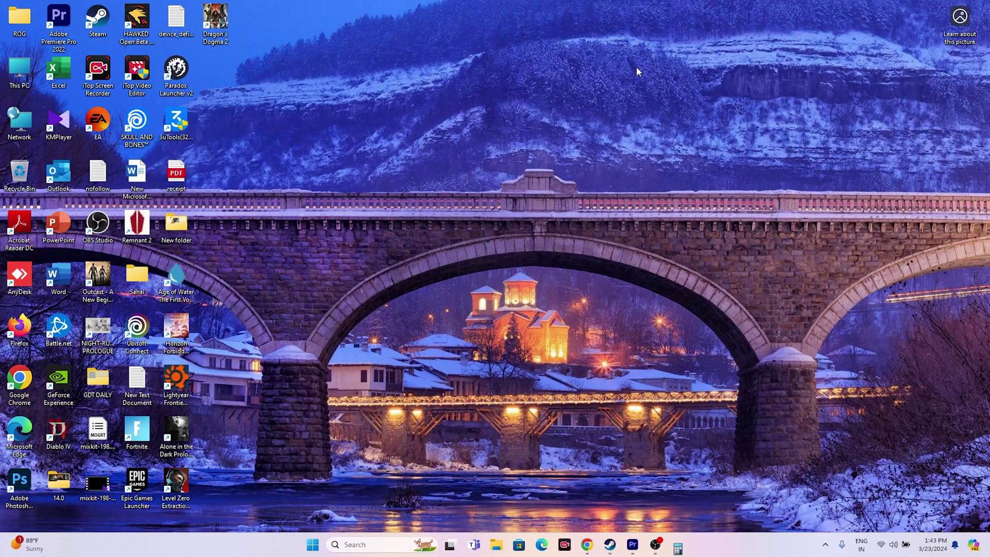
# Open the Windows Update page in Windows Settings to check the update status, and close Settings.
pyautogui.click(621, 544)
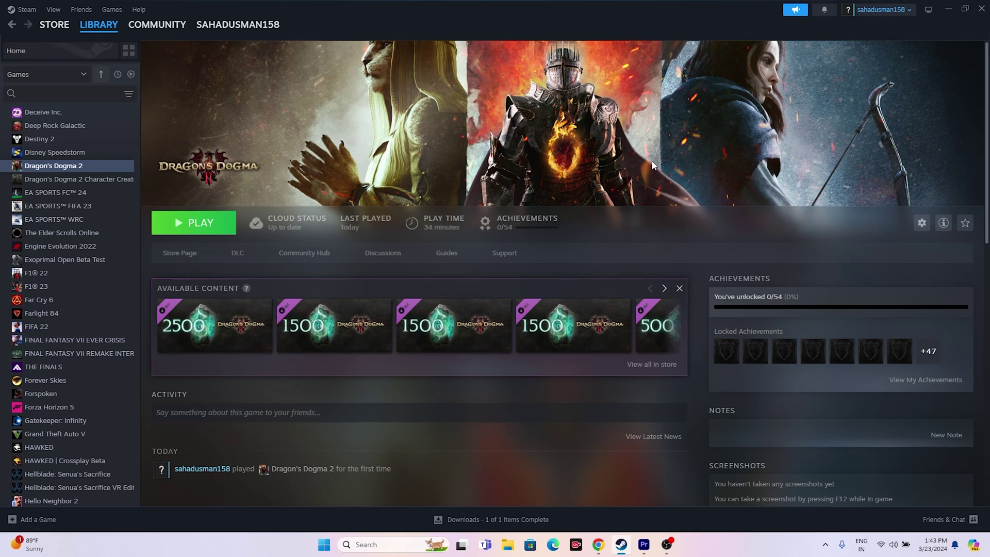
pyautogui.click(948, 10)
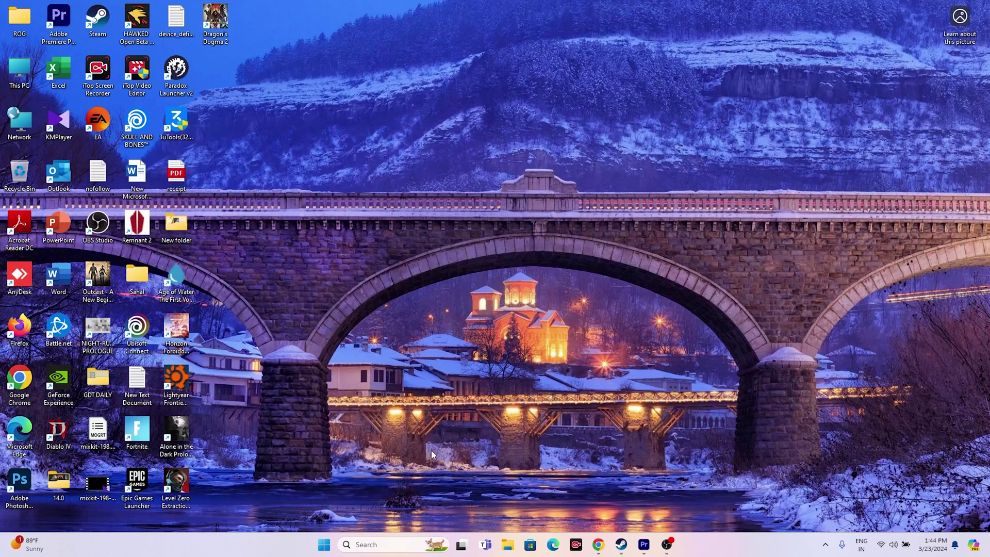
pyautogui.click(384, 545)
pyautogui.click(382, 341)
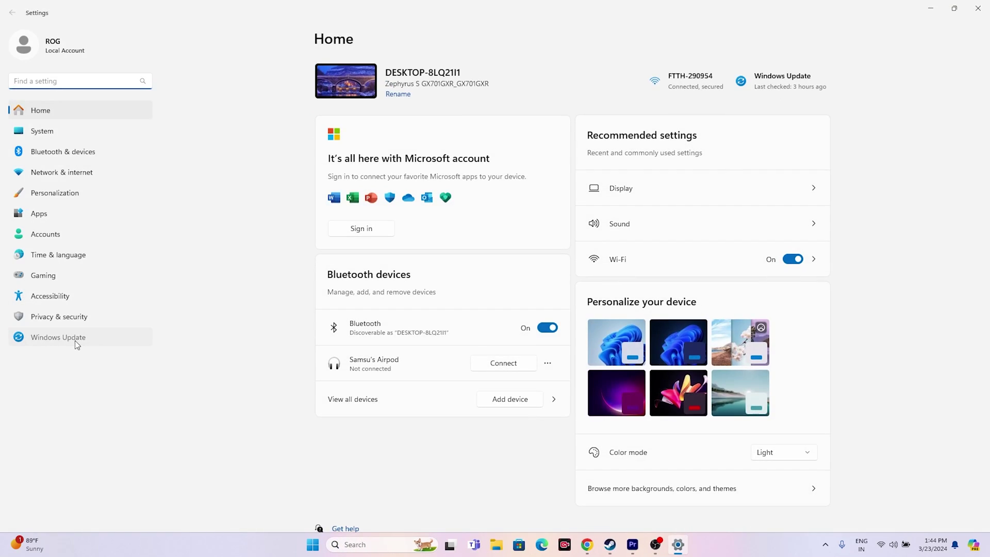
pyautogui.click(75, 338)
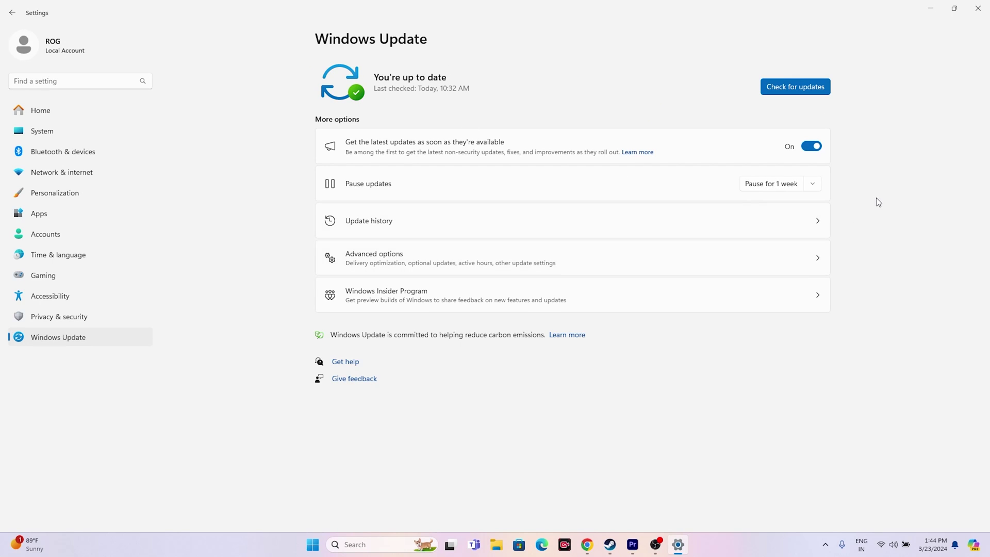
pyautogui.click(978, 9)
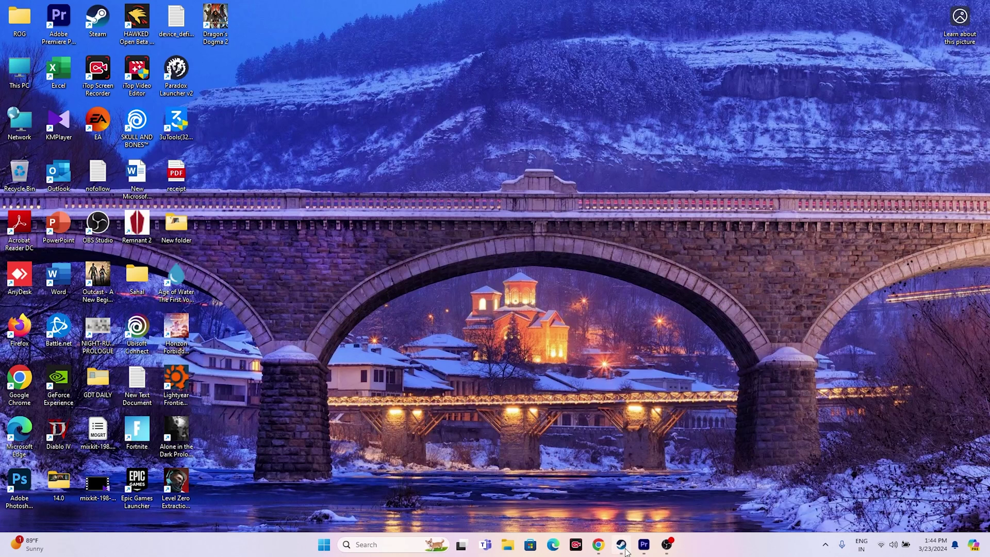
# Switch to Chrome, show the NVIDIA GeForce Drivers page and decline its push notifications.
pyautogui.click(623, 549)
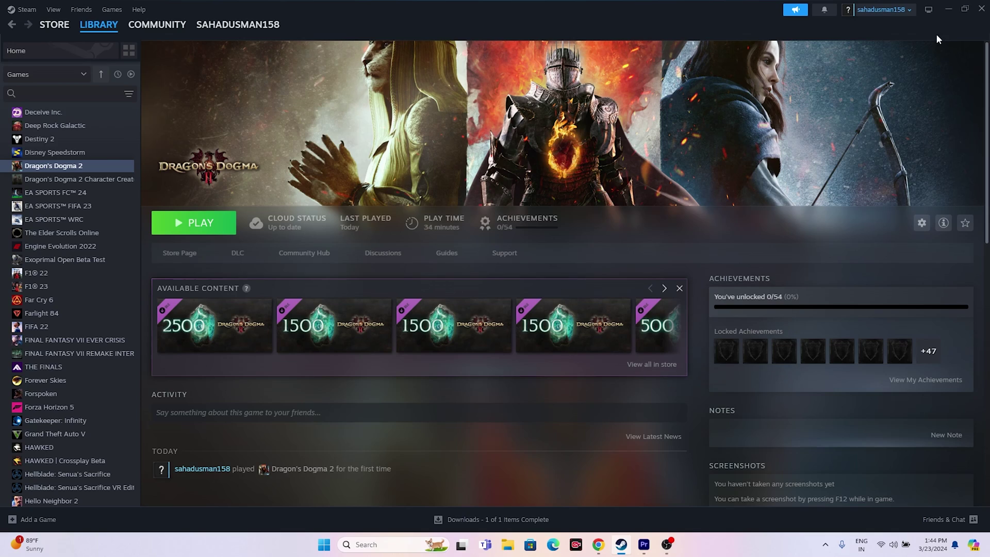
pyautogui.click(947, 9)
pyautogui.click(598, 544)
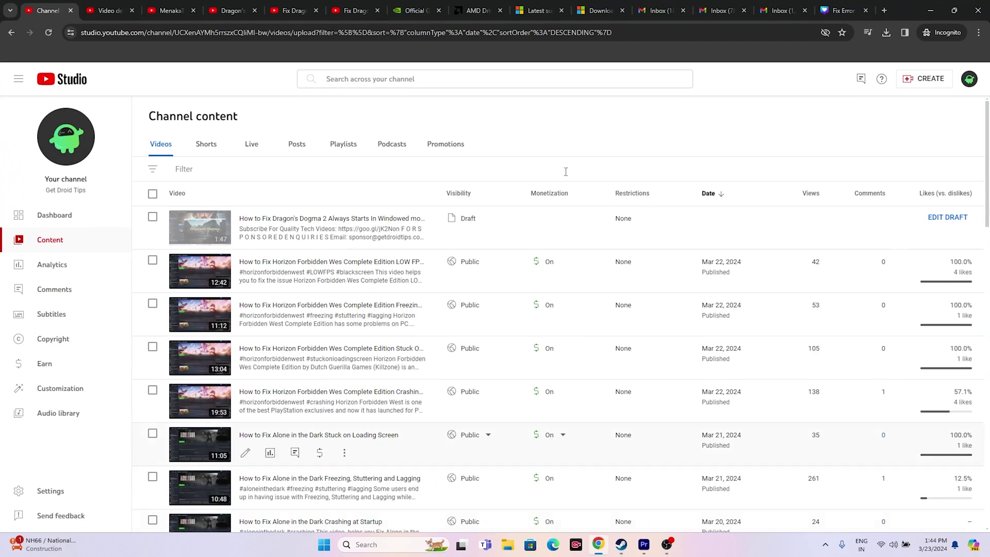
pyautogui.click(413, 11)
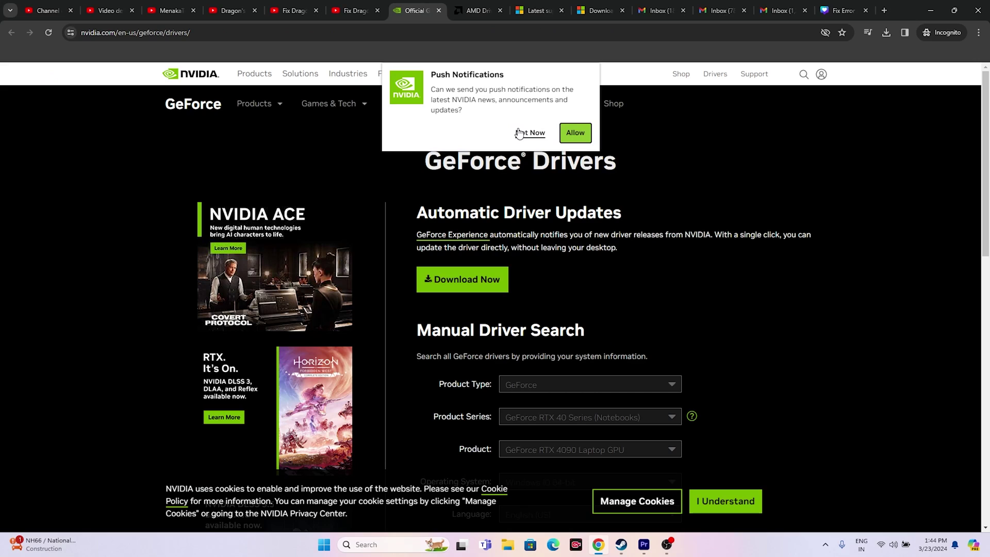
pyautogui.click(519, 133)
pyautogui.click(472, 11)
pyautogui.click(413, 10)
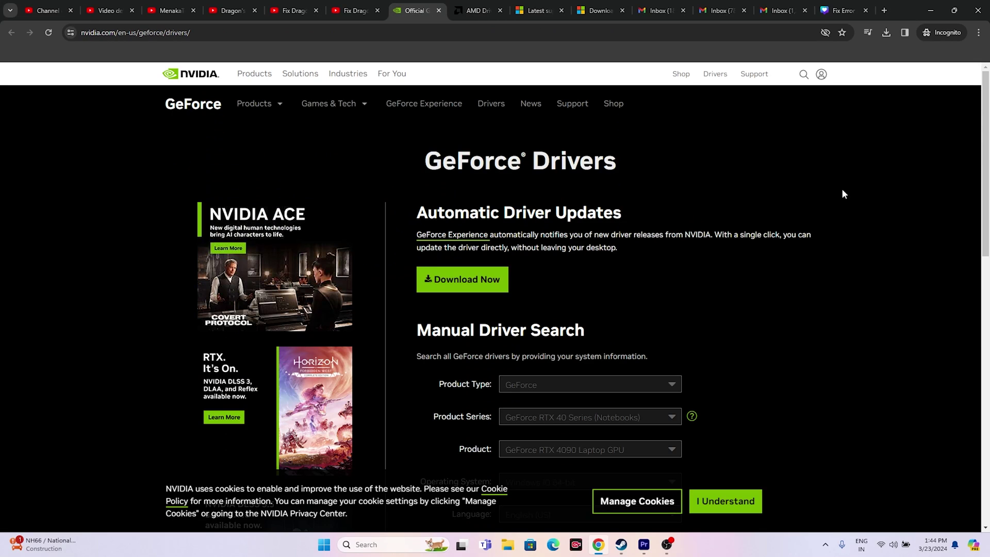
# Examine the product type, series, product, operating system and language fields of the Manual Driver Search form.
pyautogui.scroll(-3, 843, 193)
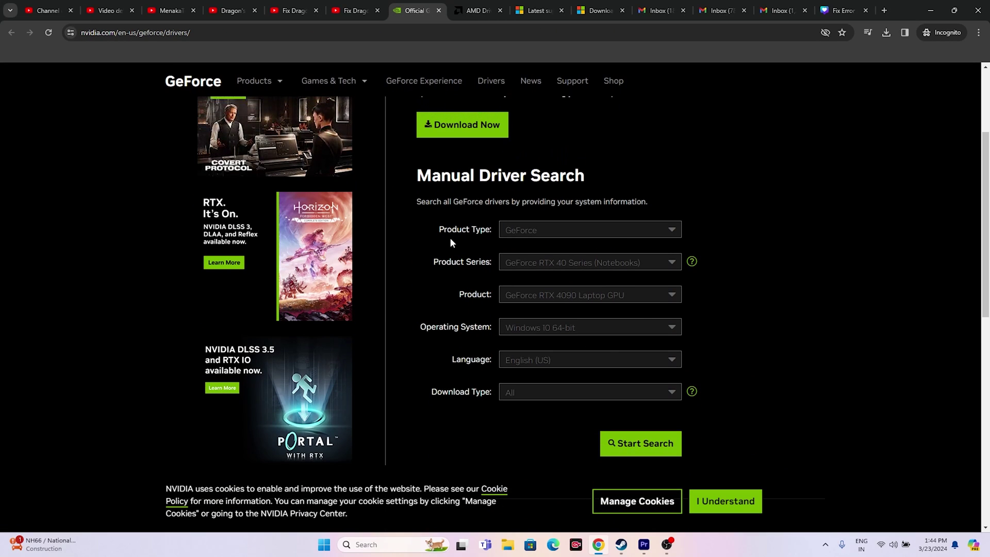
pyautogui.moveTo(440, 230); pyautogui.dragTo(487, 232)
pyautogui.moveTo(433, 262); pyautogui.dragTo(488, 264)
pyautogui.moveTo(459, 294); pyautogui.dragTo(498, 296)
pyautogui.click(420, 331)
pyautogui.moveTo(452, 361); pyautogui.dragTo(493, 361)
# Search for GeForce RTX 4090 Laptop GPU drivers with Windows 11 as the operating system and English (US) as the language.
pyautogui.click(529, 235)
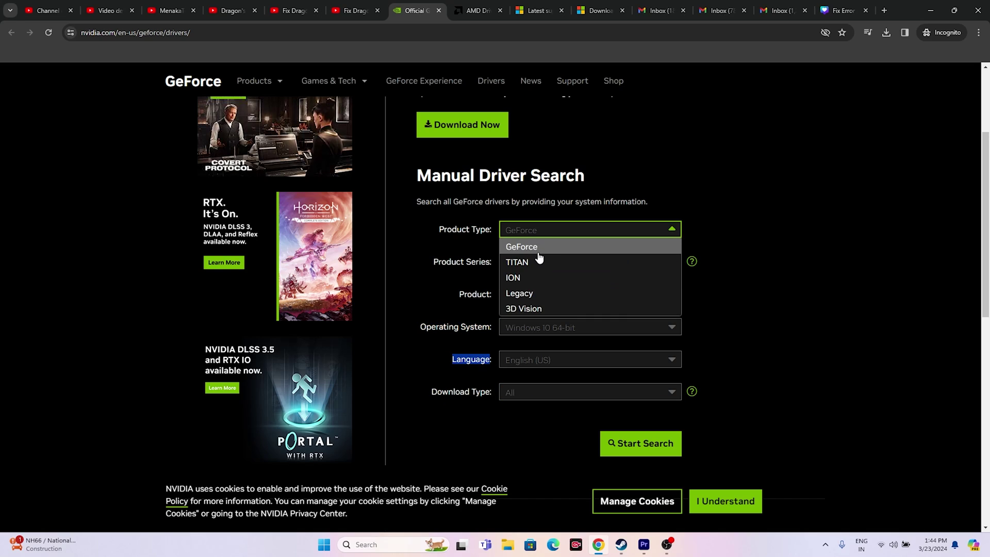
pyautogui.click(545, 258)
pyautogui.click(544, 260)
pyautogui.click(557, 281)
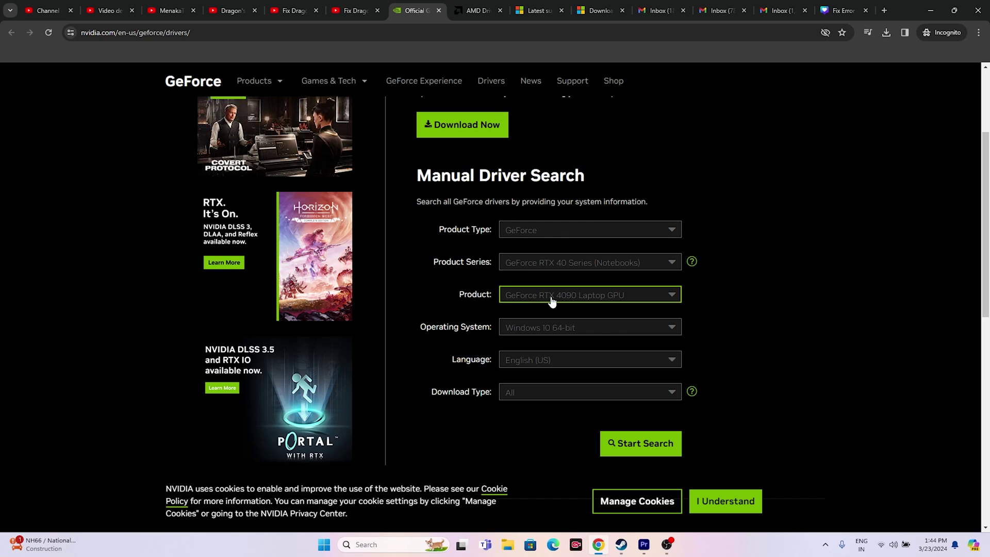
pyautogui.click(554, 298)
pyautogui.click(556, 311)
pyautogui.click(556, 327)
pyautogui.click(546, 358)
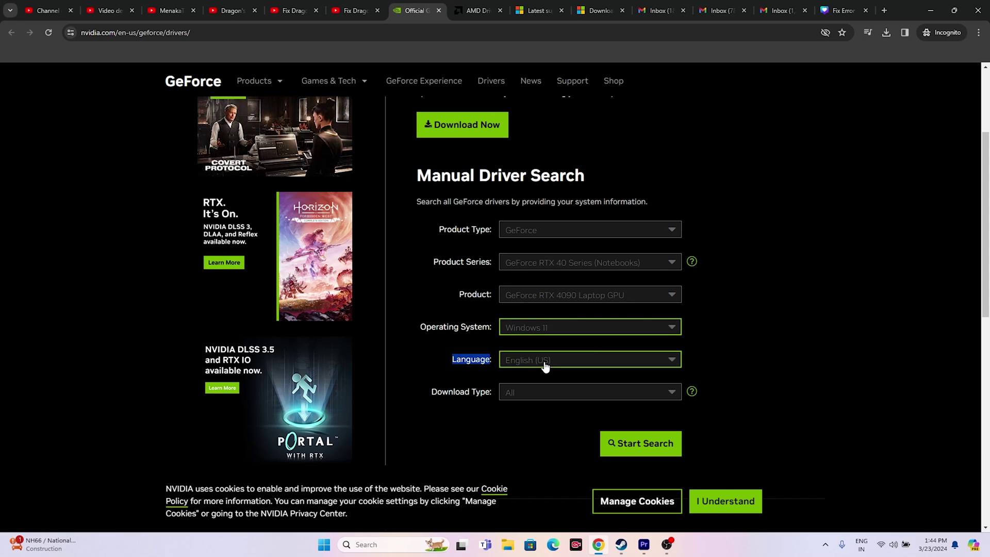
pyautogui.scroll(-2, 704, 353)
pyautogui.click(631, 339)
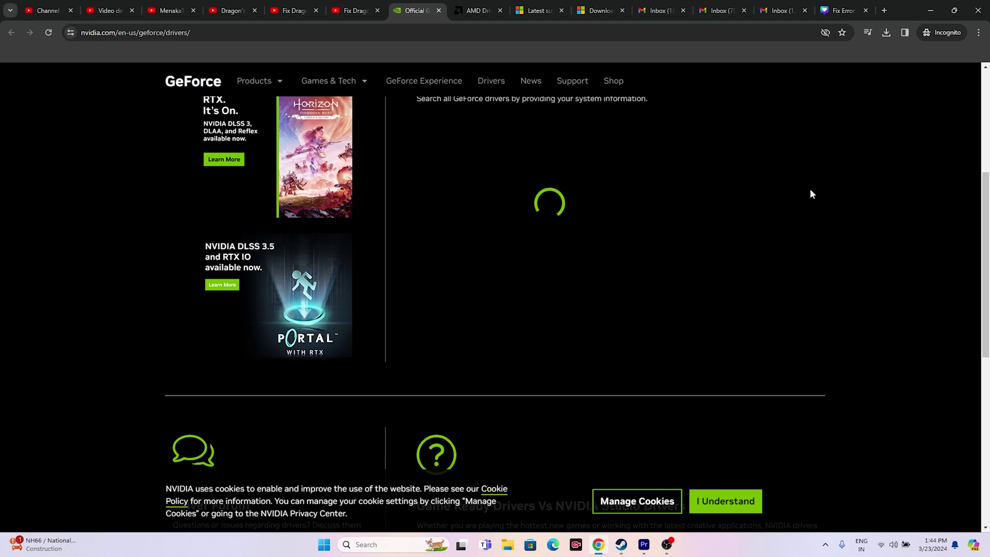
# Examine the versions and release dates of the Studio and Game Ready drivers in the driver results.
pyautogui.scroll(-5, 802, 159)
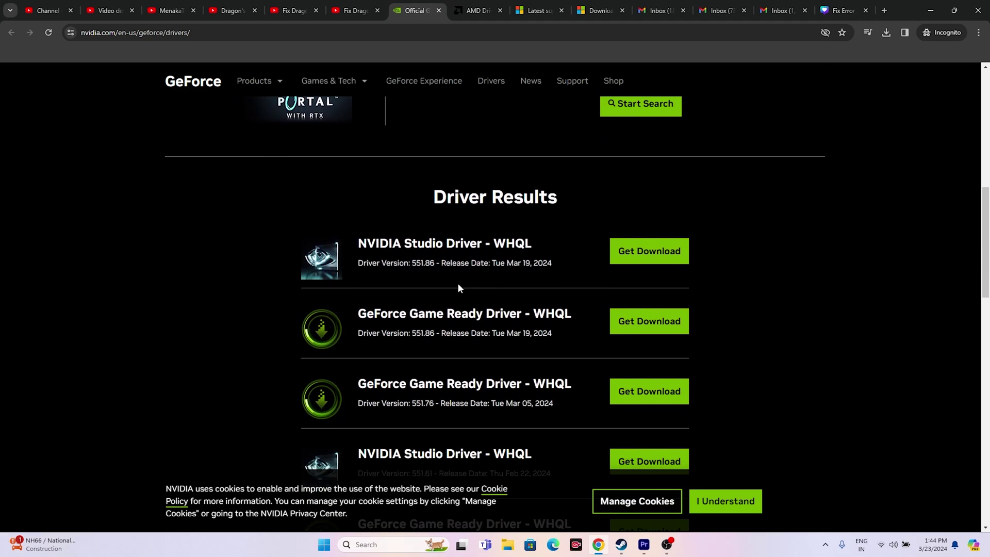
pyautogui.moveTo(363, 237); pyautogui.dragTo(547, 359)
pyautogui.click(826, 301)
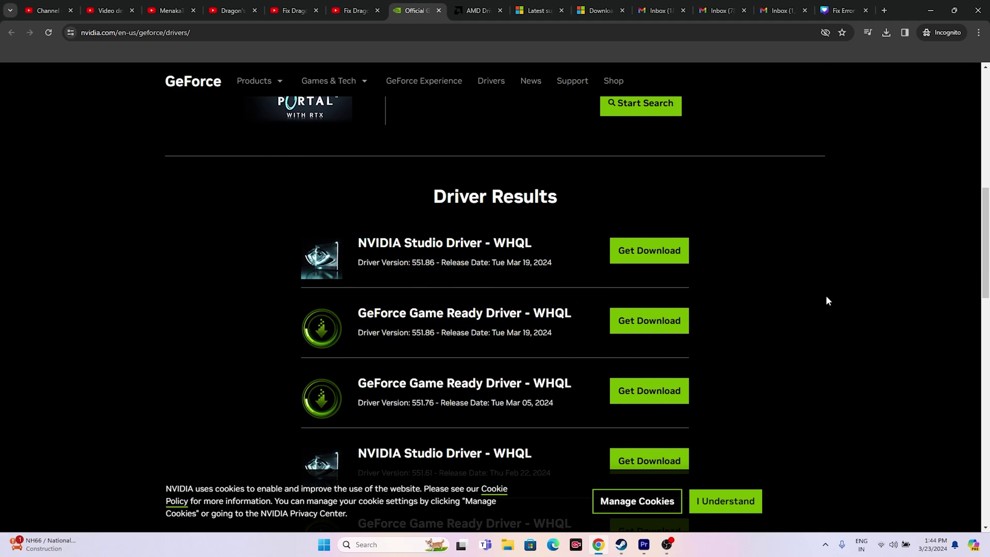
pyautogui.moveTo(413, 264); pyautogui.dragTo(434, 266)
pyautogui.moveTo(521, 264); pyautogui.dragTo(550, 264)
pyautogui.tripleClick(550, 264)
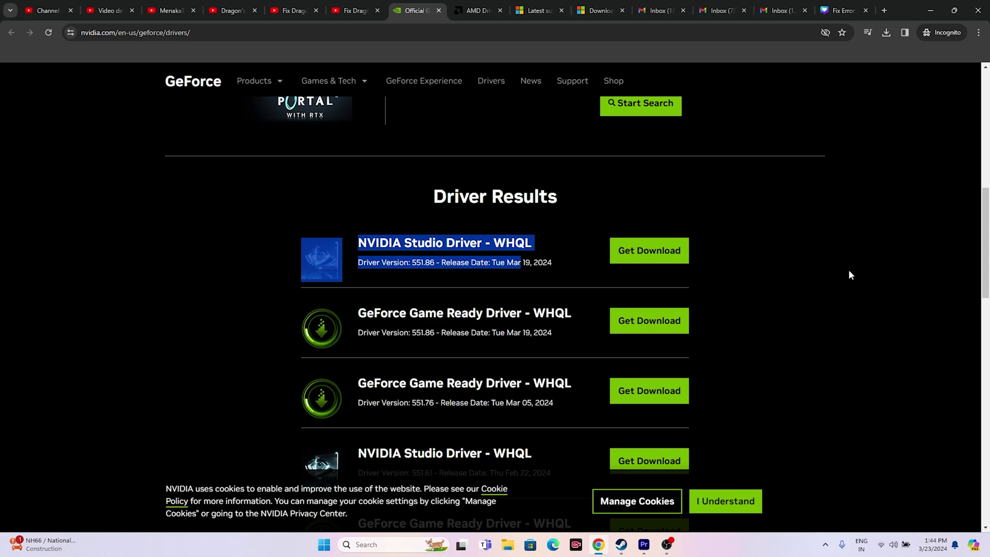
pyautogui.click(554, 264)
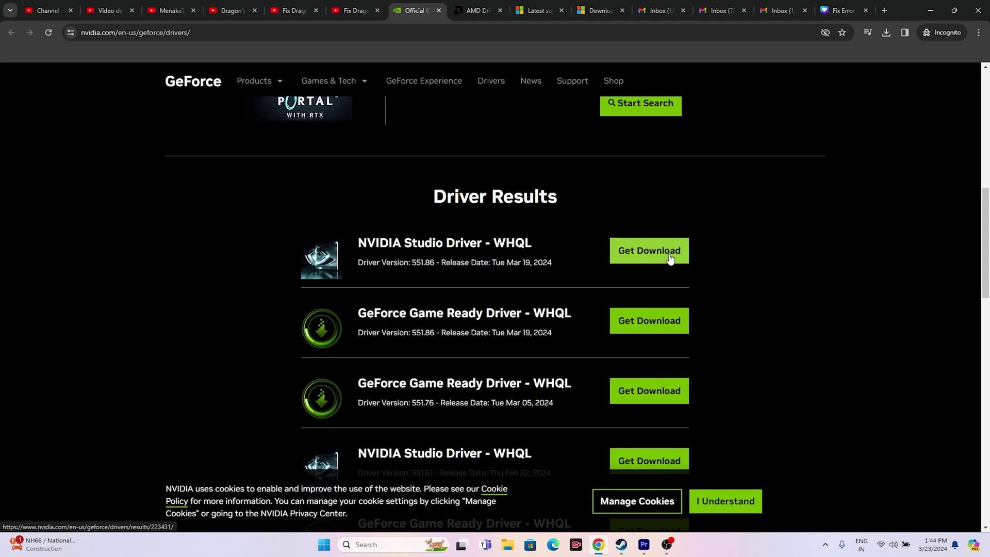
# On the AMD support page, select Graphics and the AMD Radeon RX 7000S Series, and submit the product selection.
pyautogui.click(477, 10)
pyautogui.scroll(-7, 374, 245)
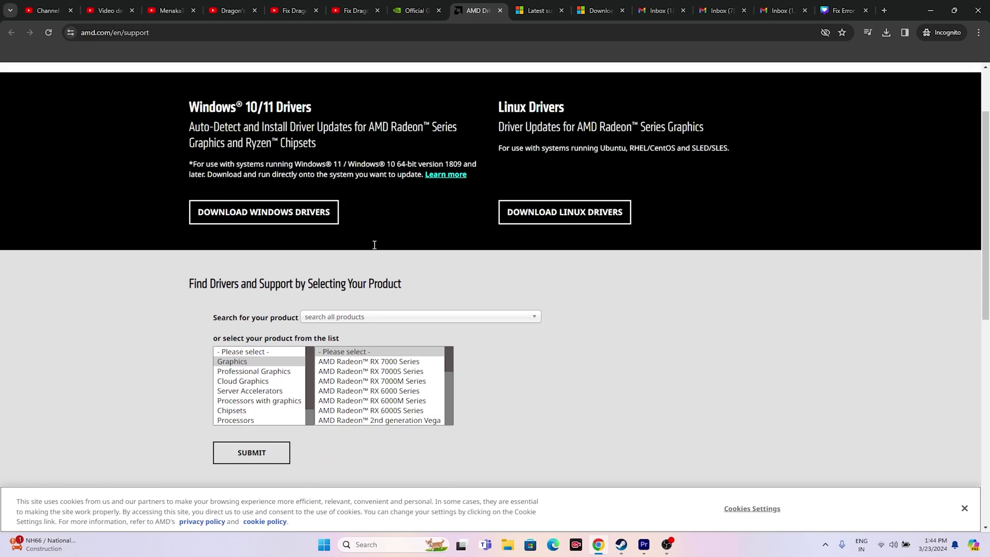
pyautogui.click(251, 195)
pyautogui.click(330, 206)
pyautogui.click(479, 197)
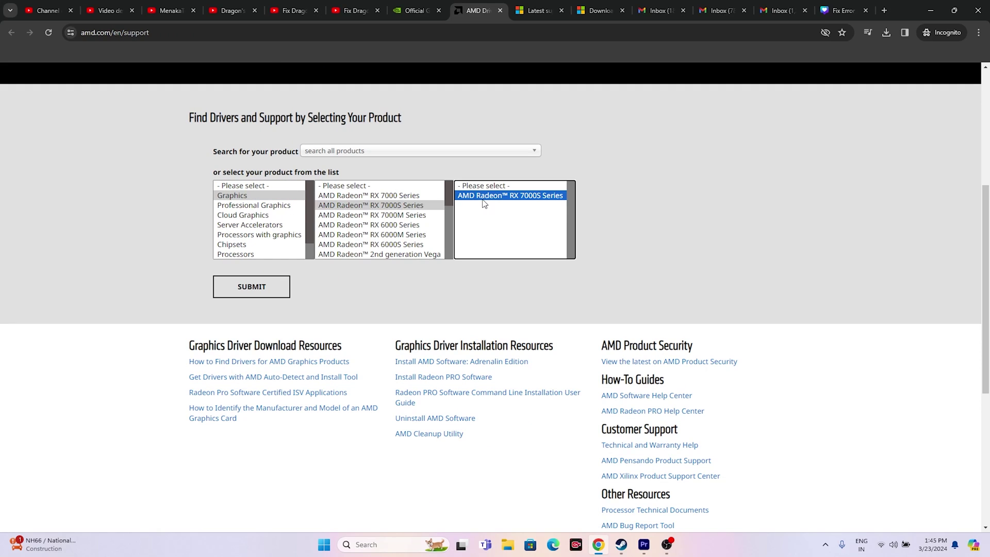
pyautogui.click(585, 208)
pyautogui.click(252, 292)
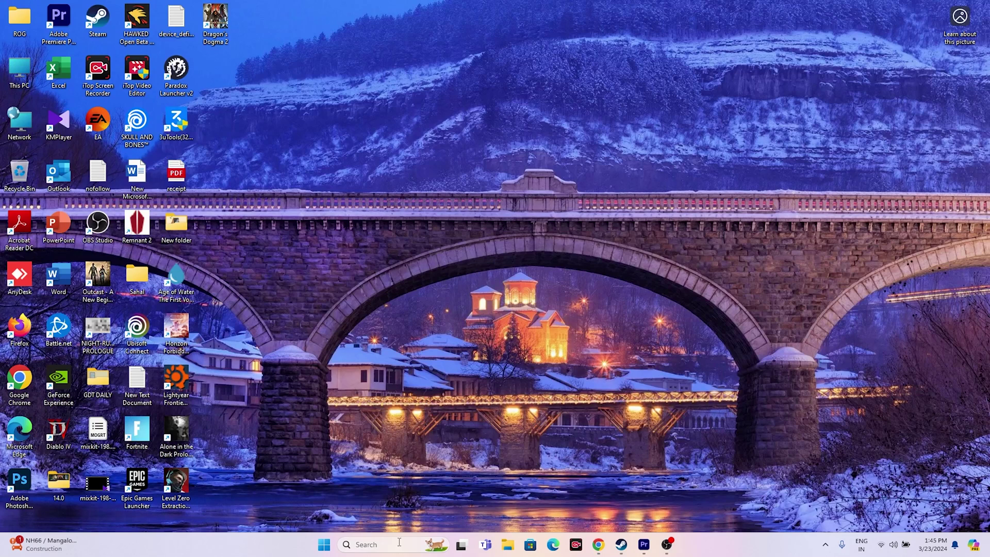
# Open Windows Settings through Windows search.
pyautogui.click(399, 542)
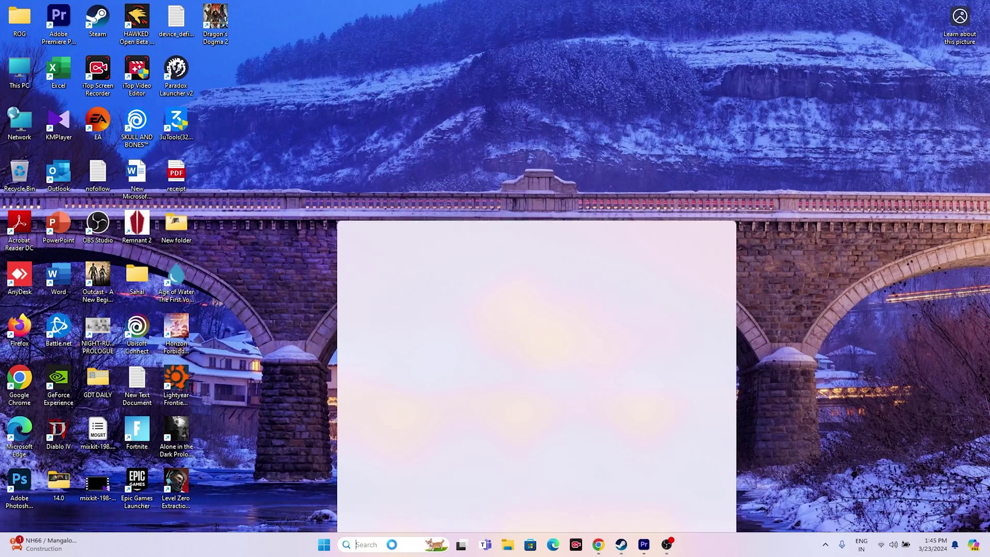
pyautogui.click(391, 336)
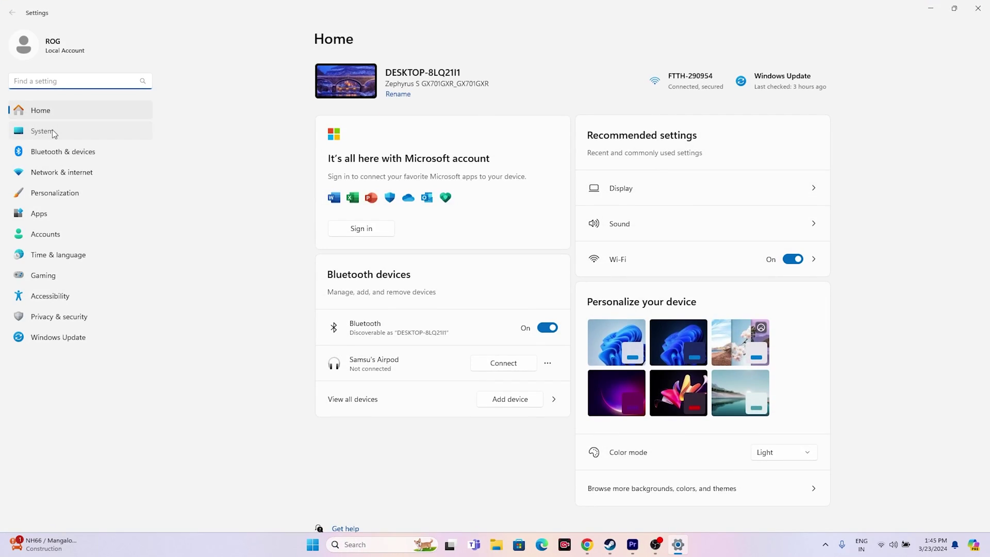
# Check the system type in the device specifications on the System About page, and close Settings.
pyautogui.click(51, 130)
pyautogui.scroll(-5, 488, 381)
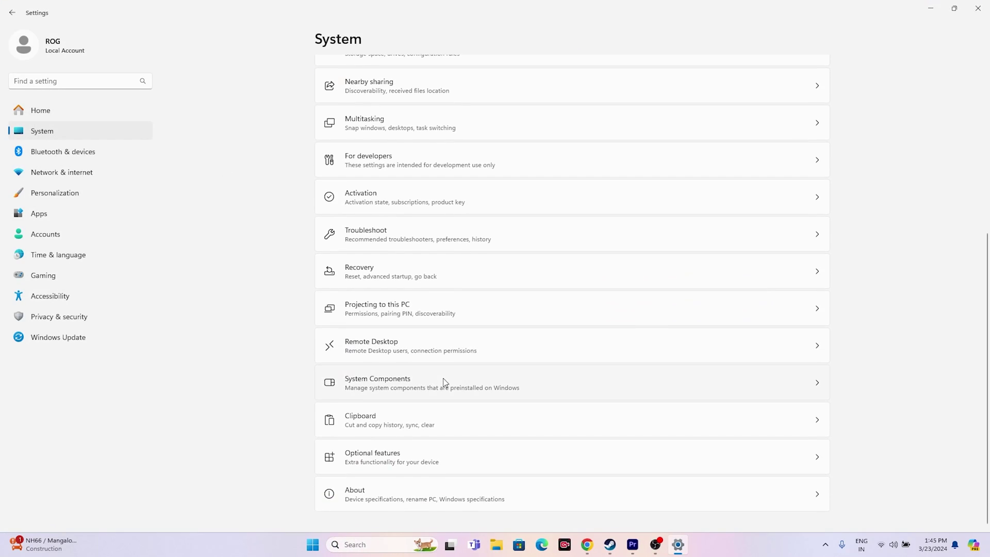
pyautogui.click(380, 491)
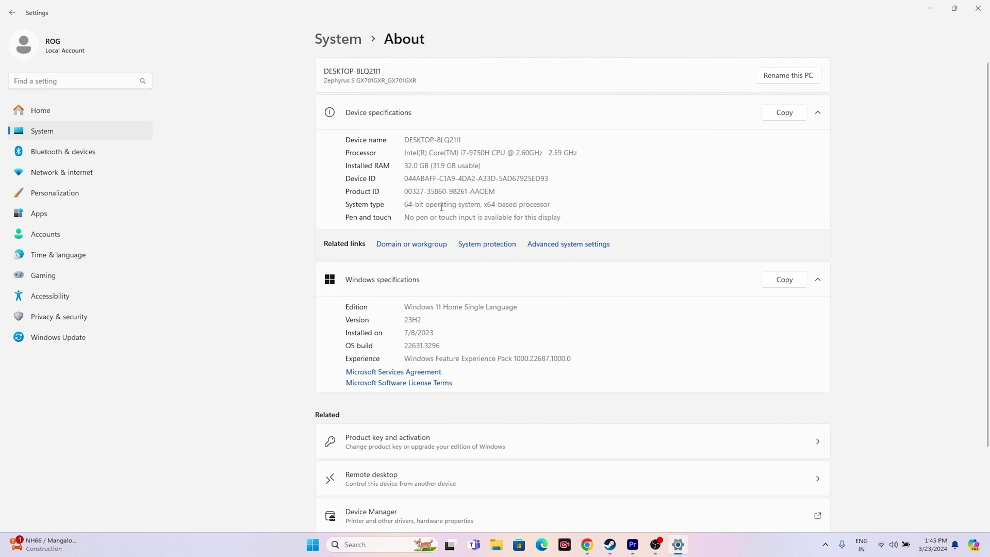
pyautogui.moveTo(549, 207); pyautogui.dragTo(403, 208)
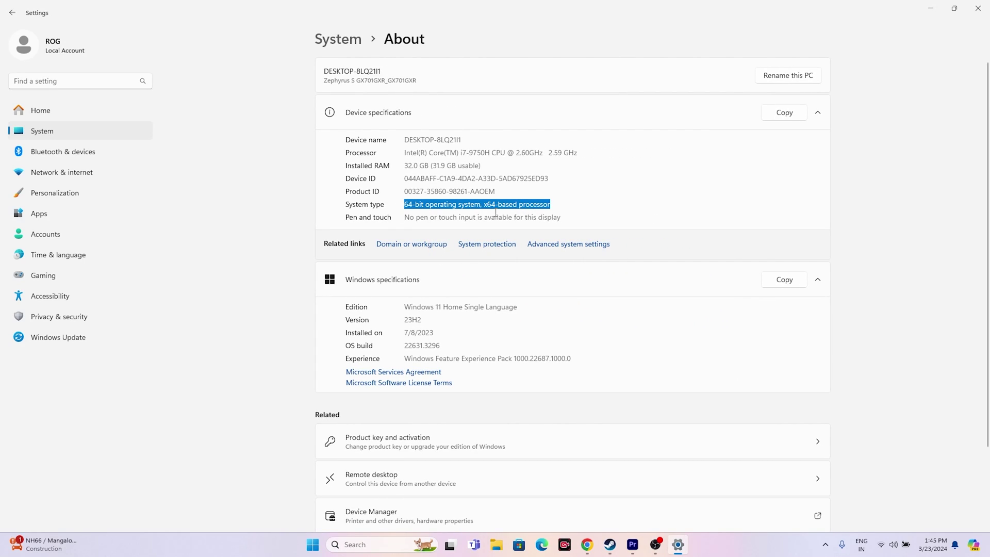
pyautogui.click(978, 9)
# Switch to Chrome and view the Visual C++ Redistributable and DirectX End-User Runtime download pages.
pyautogui.click(598, 545)
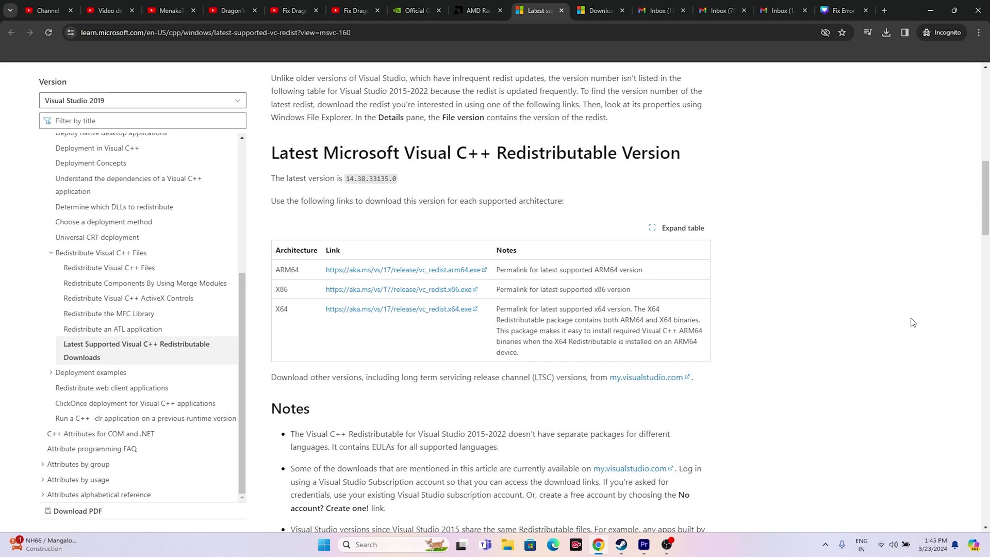
pyautogui.click(601, 10)
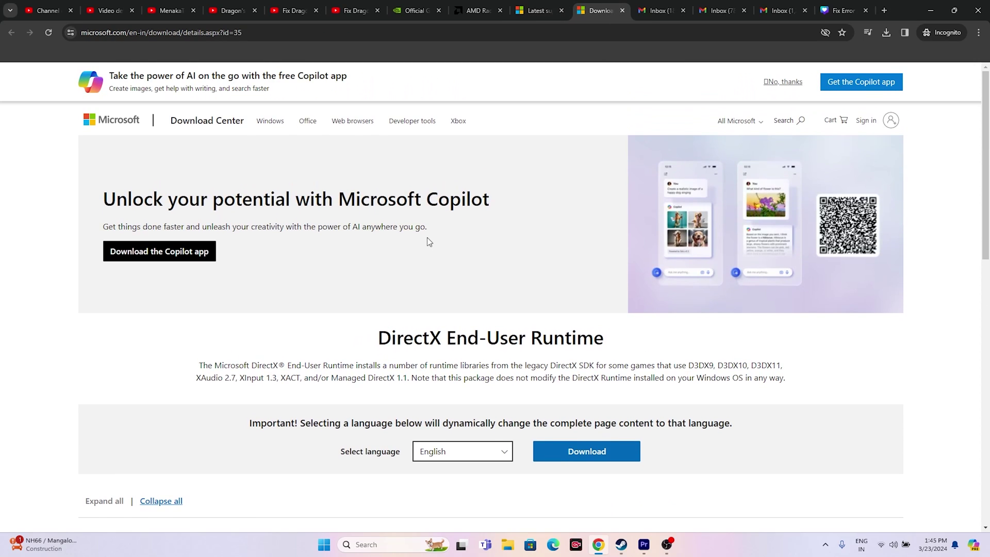
pyautogui.scroll(-1, 427, 237)
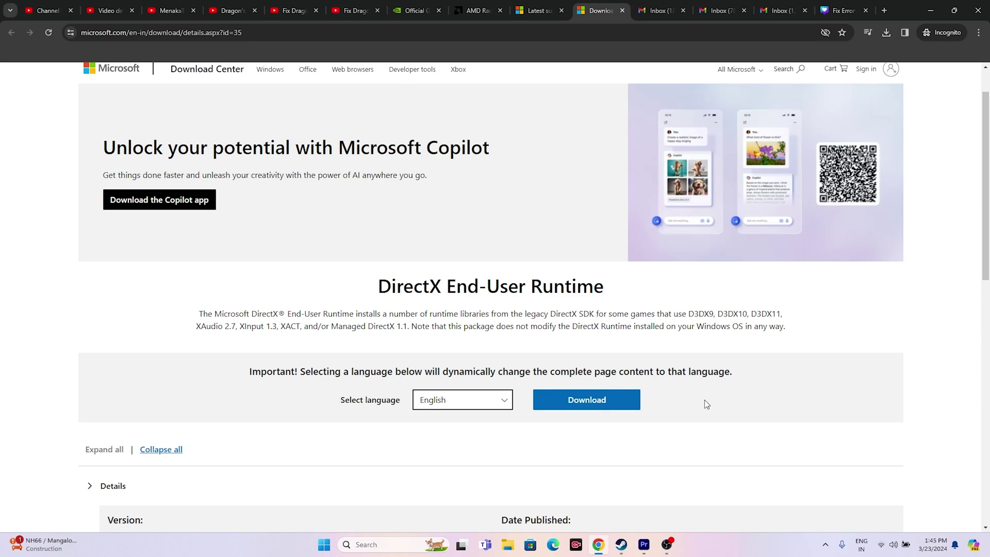
pyautogui.click(930, 10)
# Switch to Steam and show the management options for Dragon's Dogma 2 in the library.
pyautogui.click(621, 545)
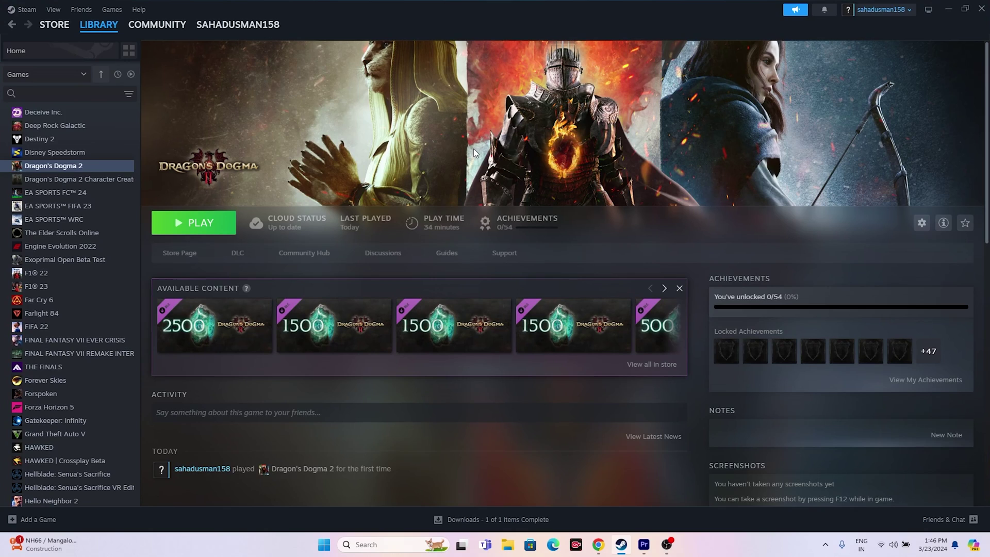
pyautogui.rightClick(75, 166)
pyautogui.moveTo(98, 227)
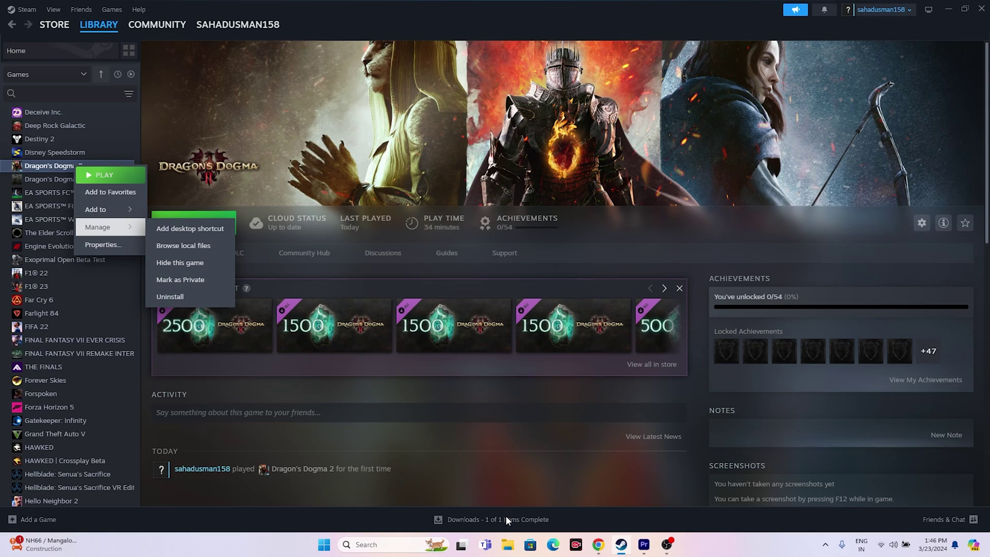
# Check the drives and their free space under This PC in File Explorer, and close the window.
pyautogui.click(508, 544)
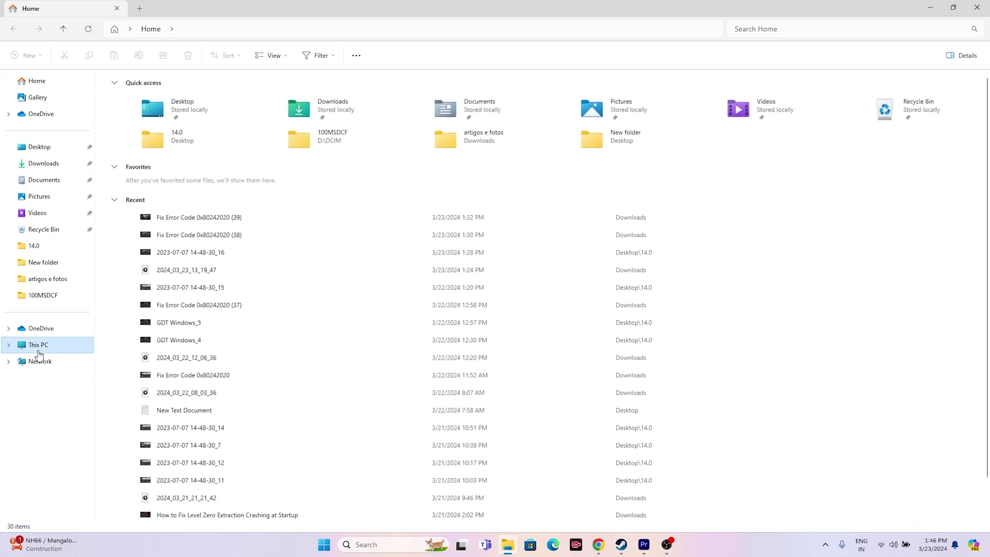
pyautogui.click(38, 351)
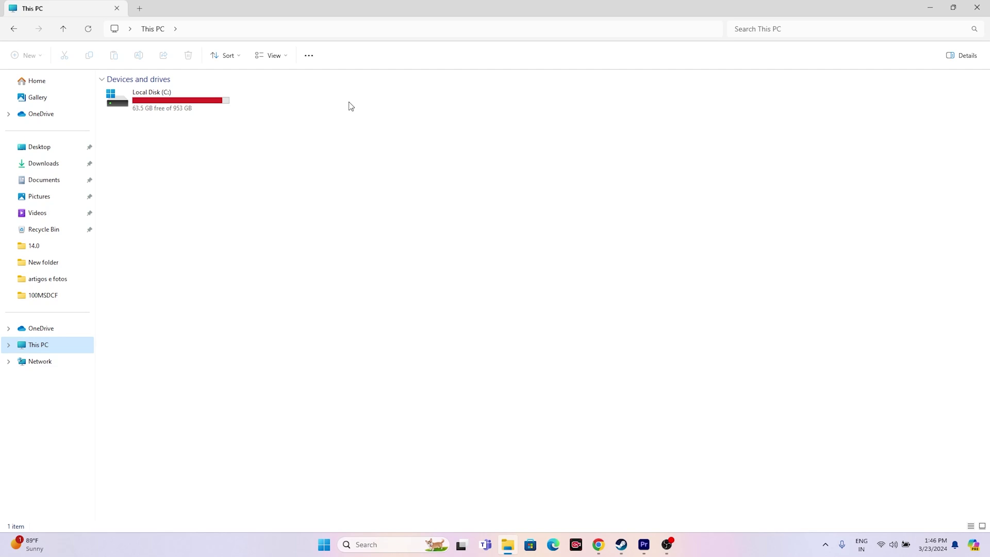
pyautogui.click(977, 7)
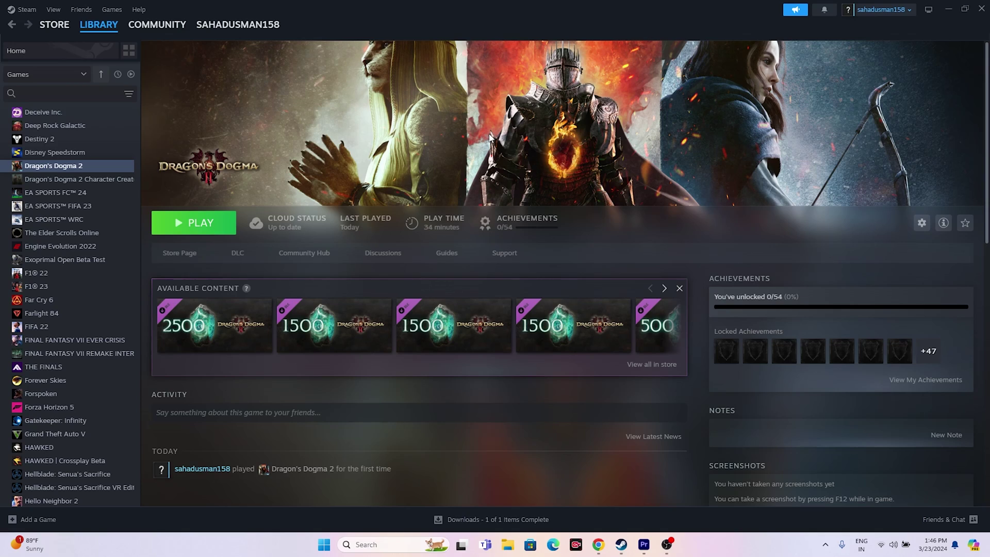
# Verify the integrity of Dragon's Dogma 2's installed game files in Steam, and close the game's properties.
pyautogui.rightClick(51, 167)
pyautogui.moveTo(60, 221)
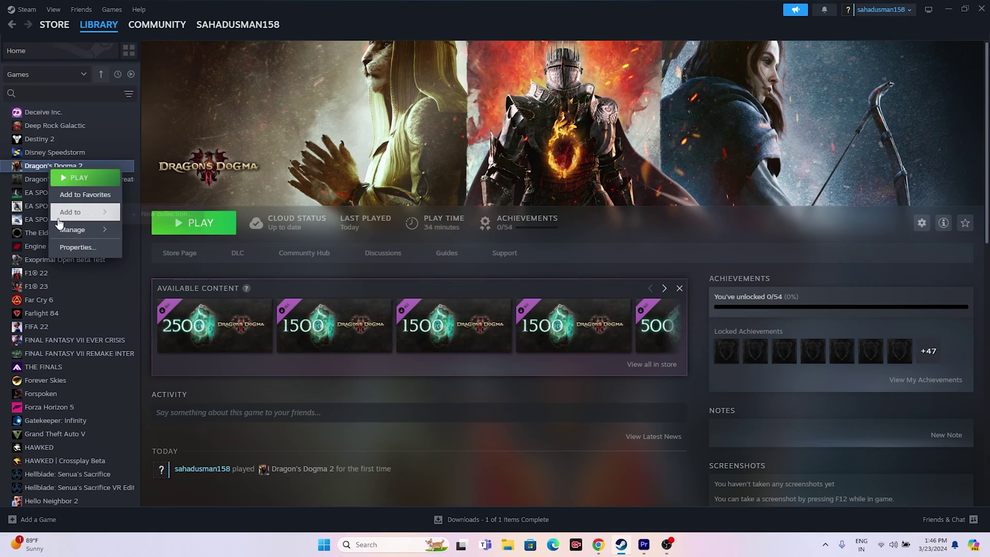
pyautogui.click(78, 247)
pyautogui.click(318, 217)
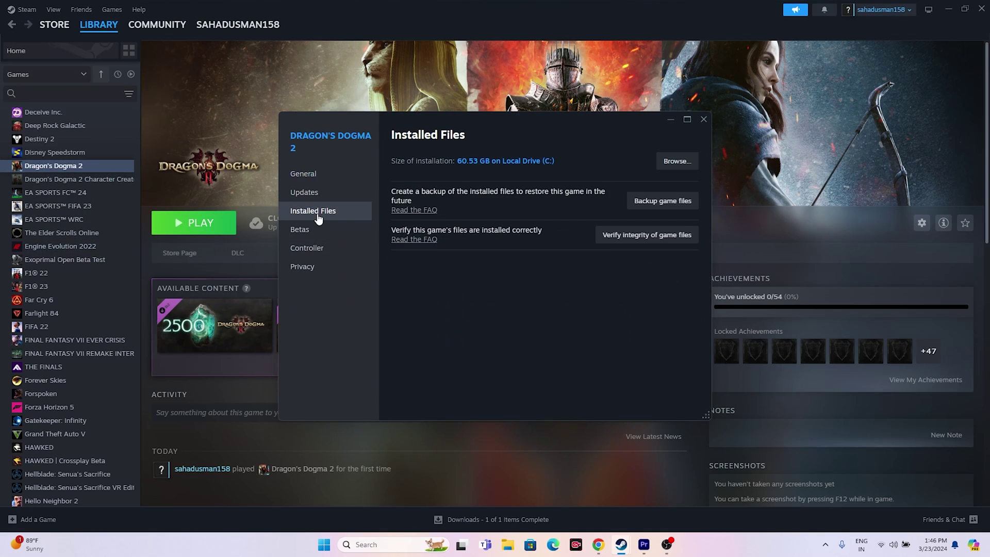
pyautogui.click(654, 240)
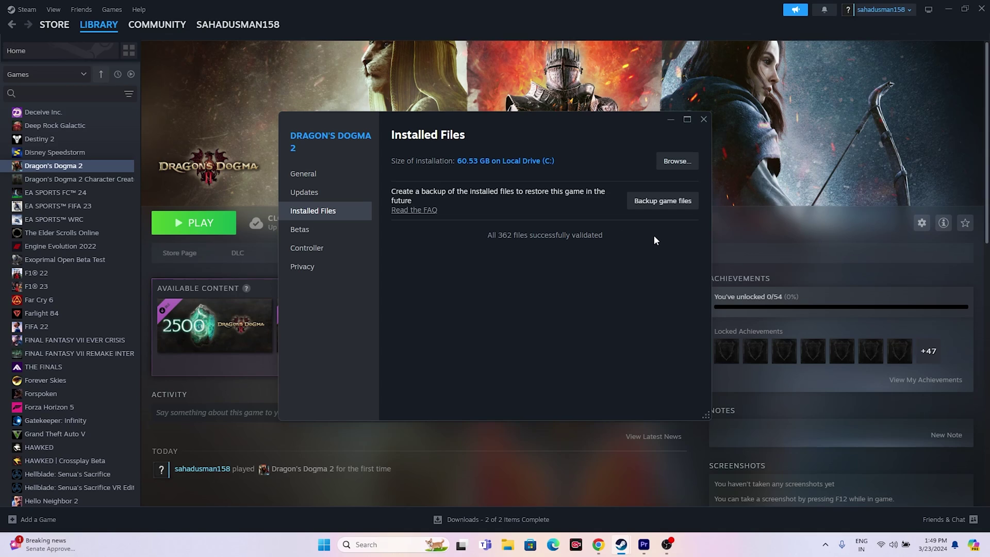
pyautogui.click(703, 119)
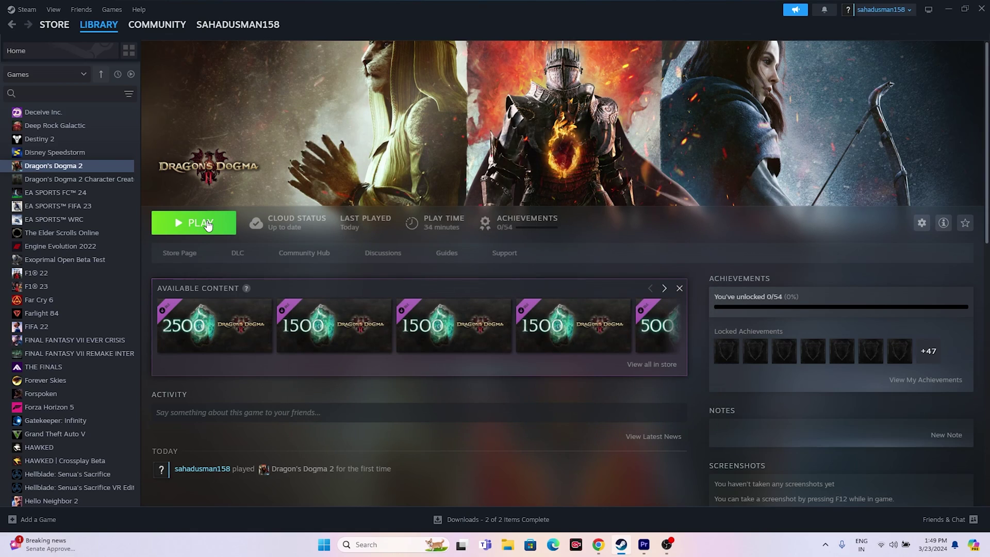